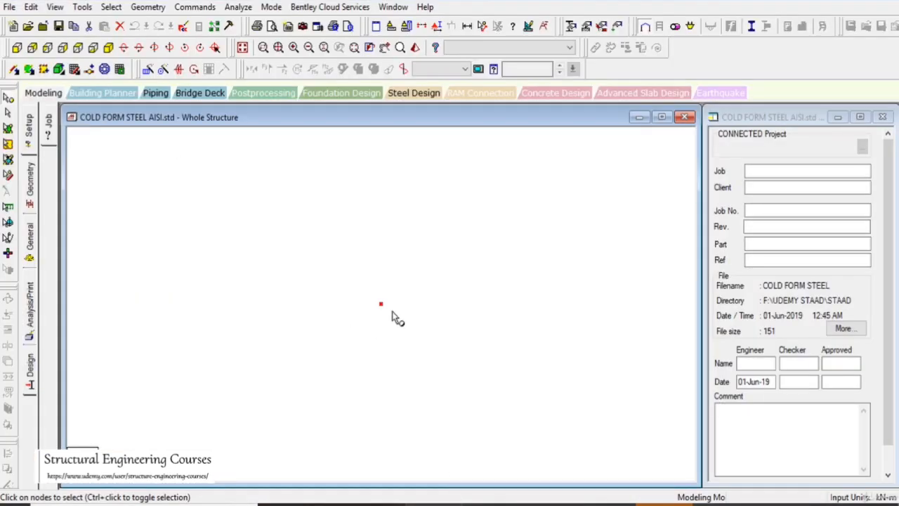
Copy the existing node and paste the copy 3 m away in the X direction
drag(294, 251, 339, 293)
click(184, 25)
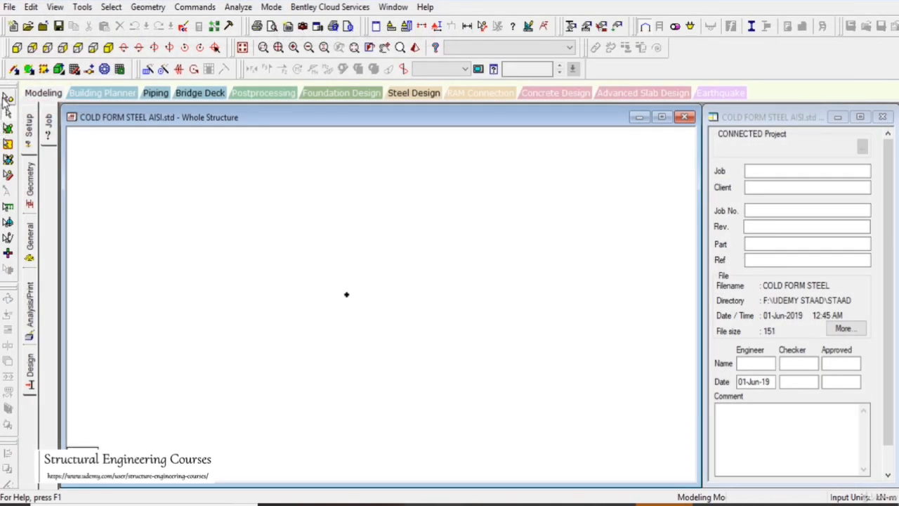
click(8, 99)
drag(285, 253, 388, 349)
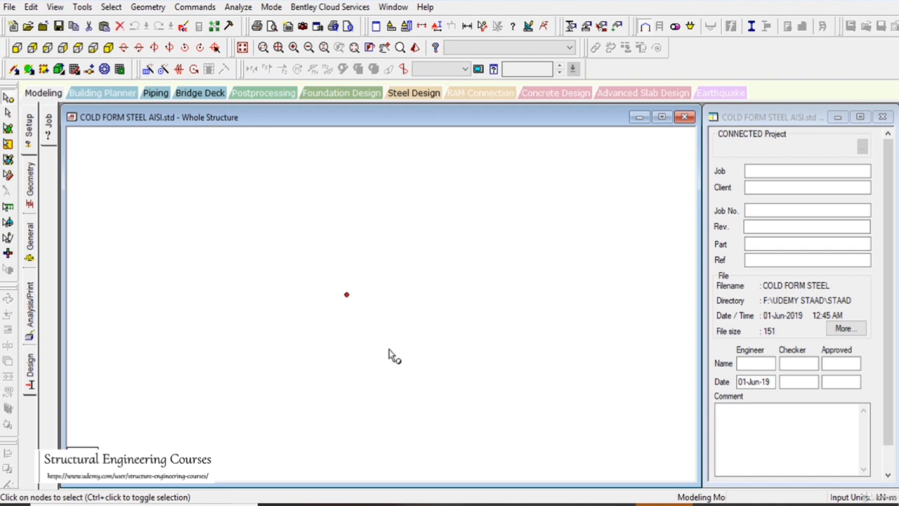
key(ctrl+v)
drag(407, 258, 373, 259)
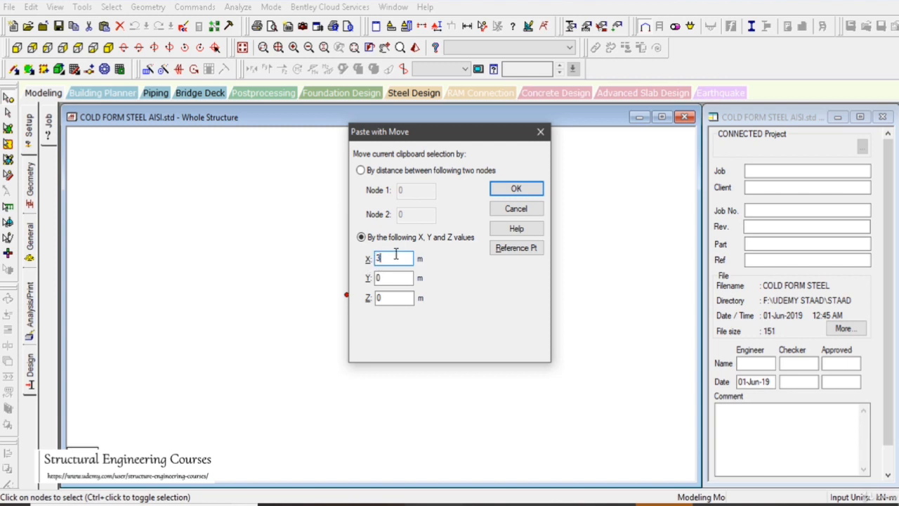
text(3)
click(516, 188)
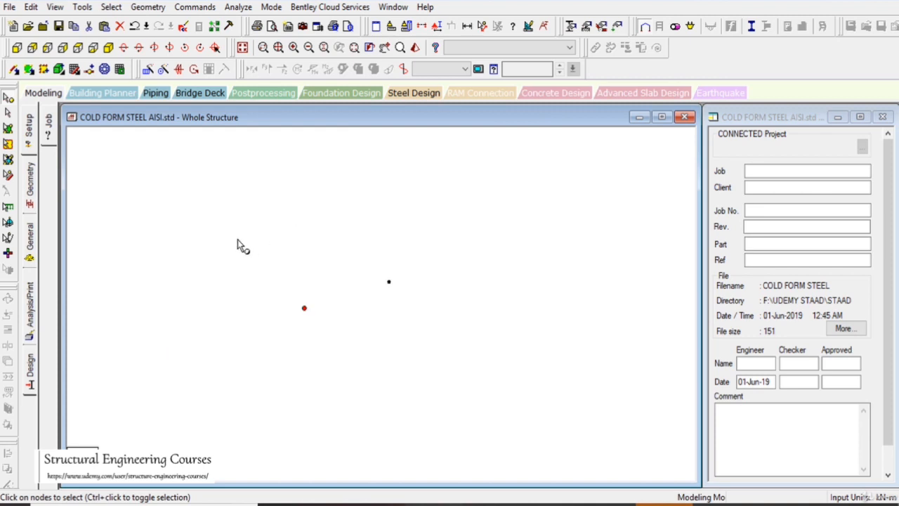
Select both nodes and paste copies of them 3 m away in the Z direction
drag(237, 240, 454, 400)
key(ctrl+v)
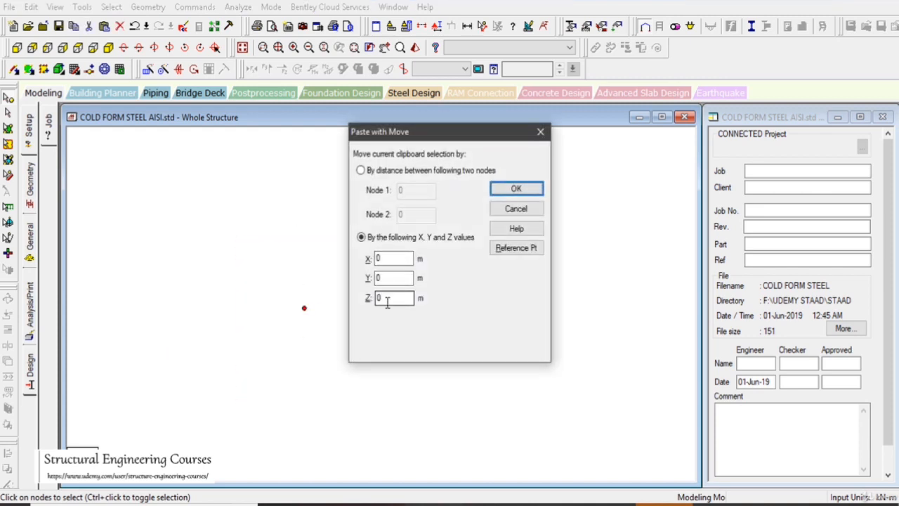
drag(383, 298, 366, 307)
text(3)
key(Return)
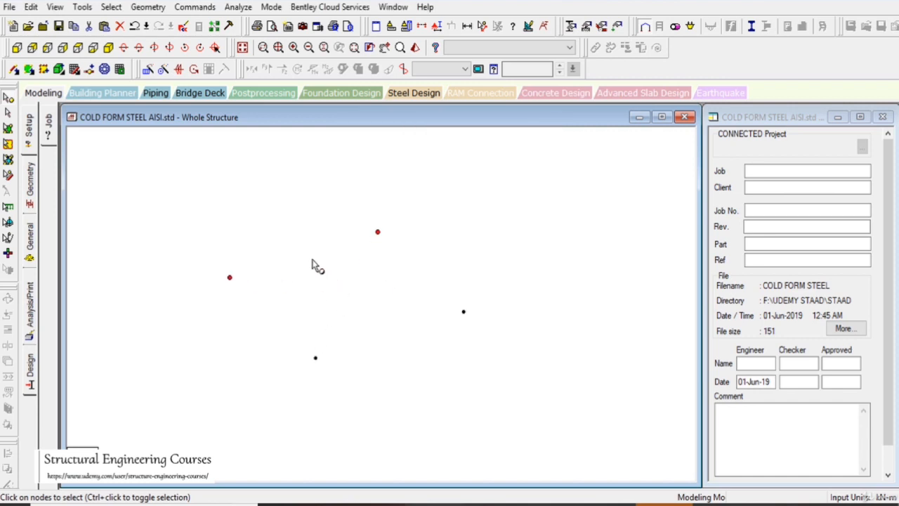
Generate columns from the four nodes with a one-step Translational Repeat in Y, using 1.5 m spacing and linked steps
click(148, 69)
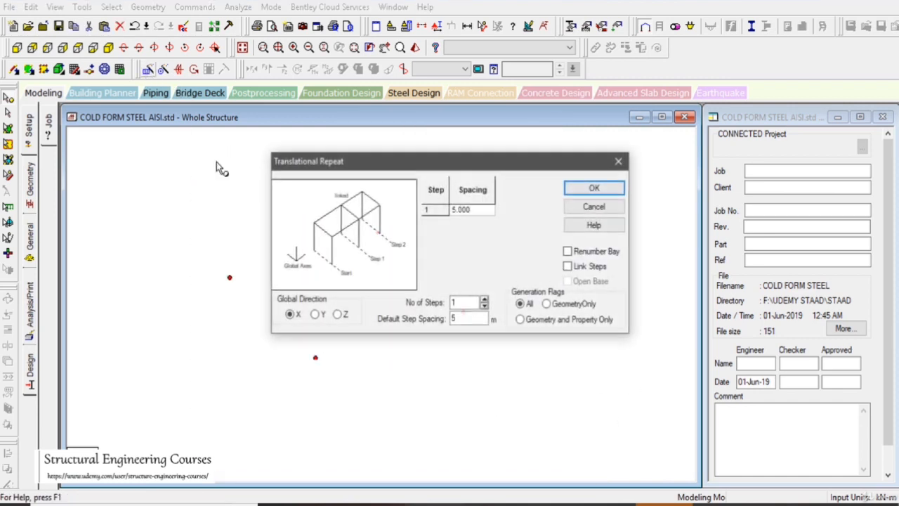
click(316, 315)
drag(474, 320, 386, 319)
text(1.)
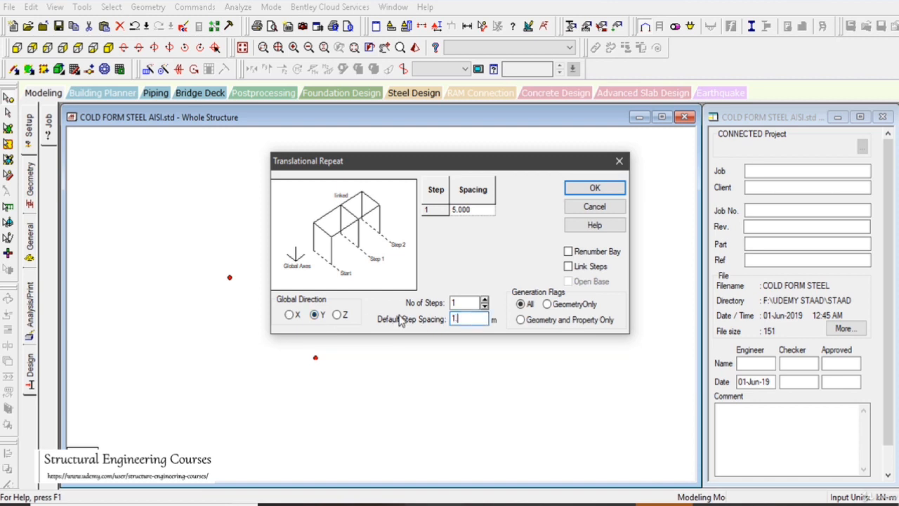
text(5)
click(568, 266)
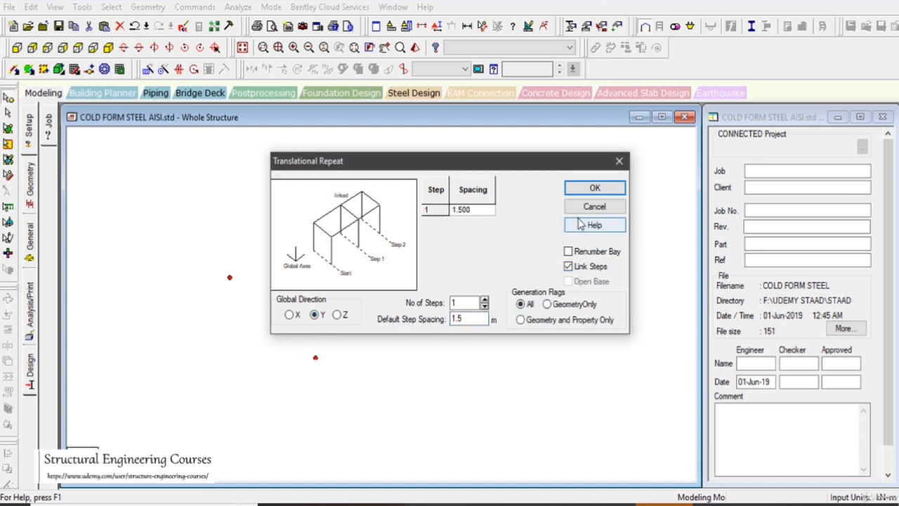
click(594, 188)
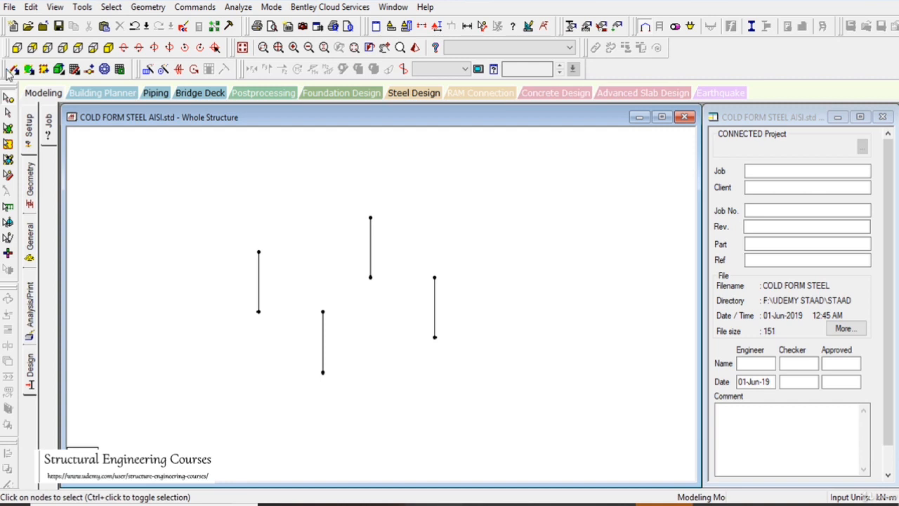
Draw four beams joining the tops of the columns into a closed rectangular frame
click(13, 71)
drag(258, 251, 370, 217)
drag(323, 311, 435, 279)
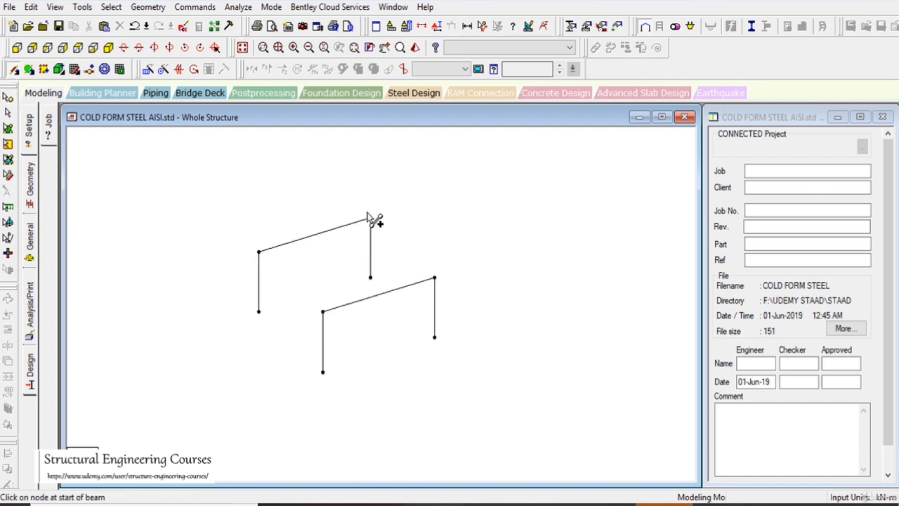
mouse_move(370, 218)
mouse_down()
mouse_move(441, 285)
mouse_move(435, 278)
mouse_up()
drag(258, 251, 323, 311)
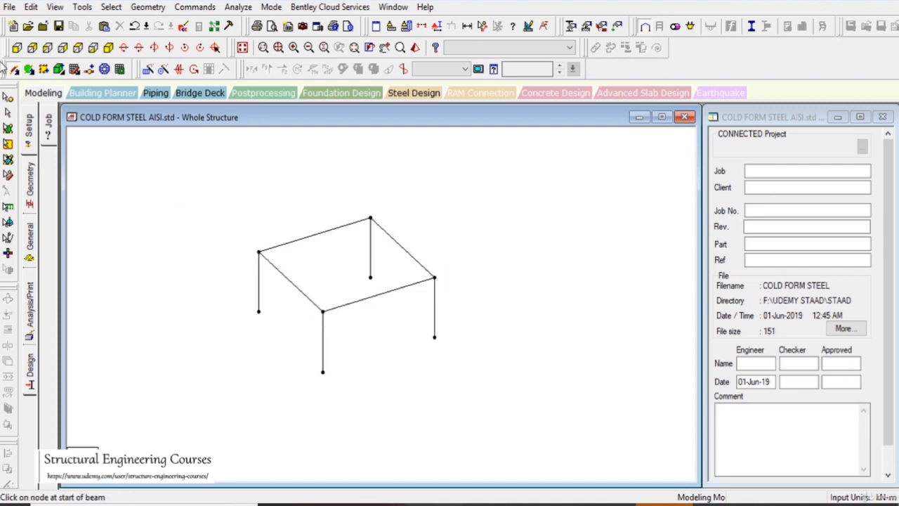
Insert a midpoint node in each of the two opposite roof beams running along X
click(309, 246)
drag(175, 175, 205, 205)
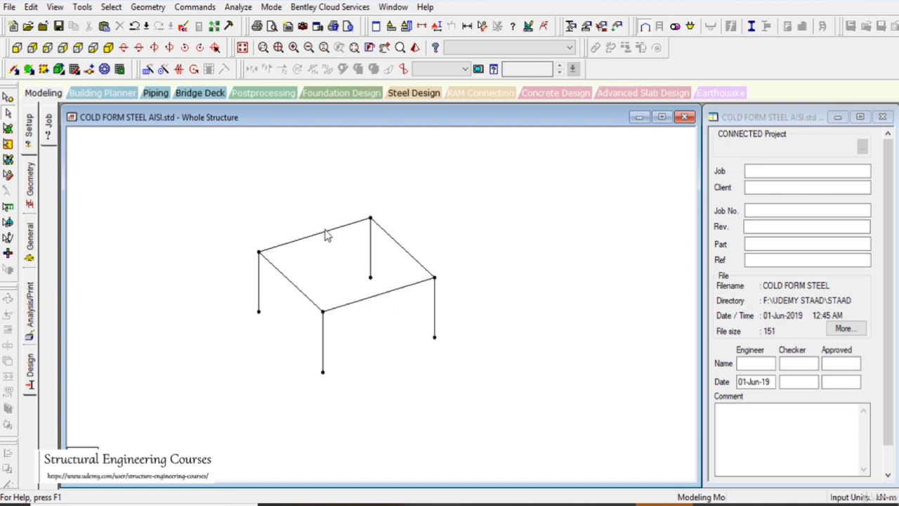
click(303, 247)
ctrl+click(365, 305)
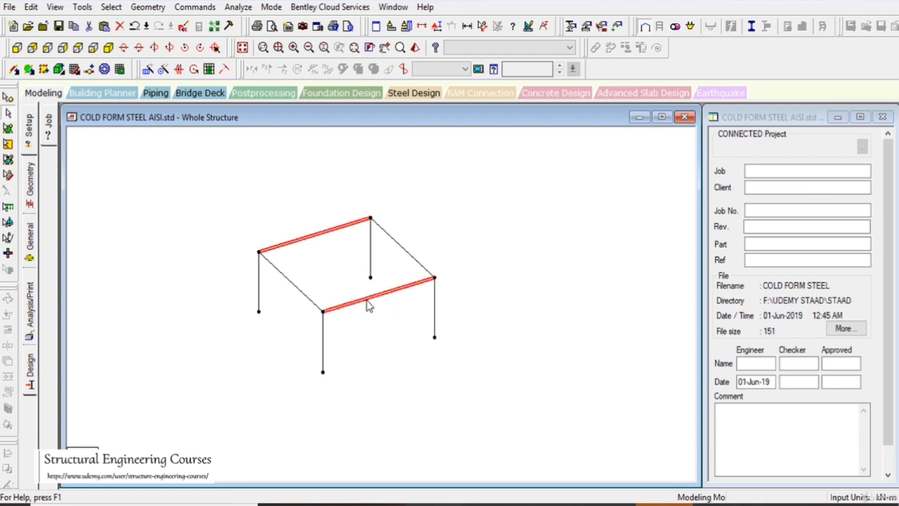
right_click(367, 303)
click(405, 257)
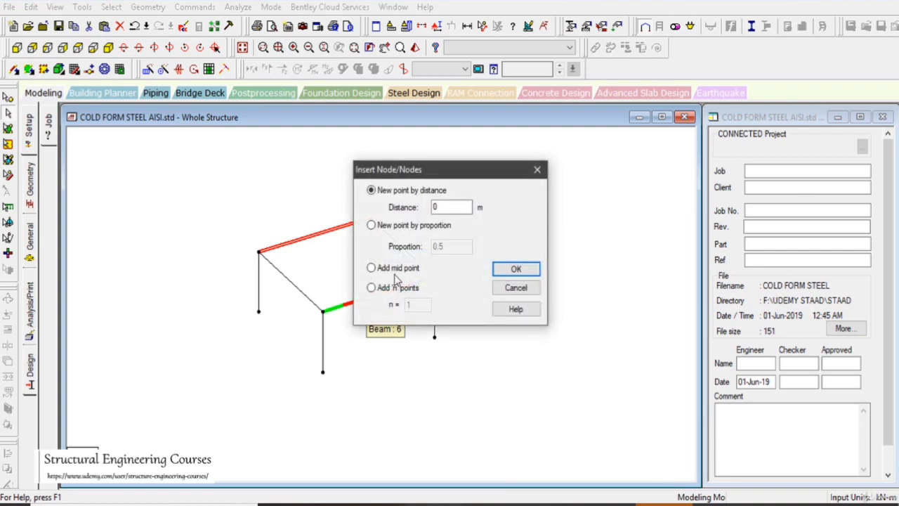
click(393, 269)
click(520, 271)
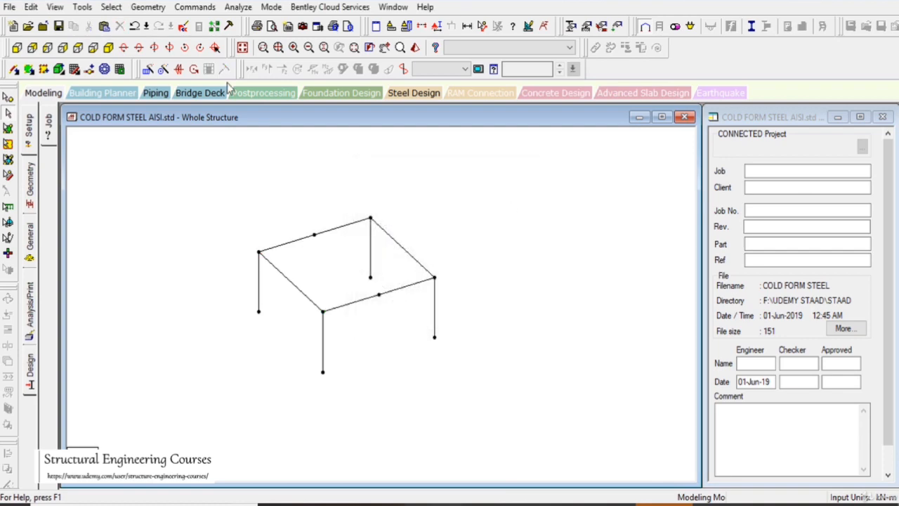
Add a perpendicular beam from the midpoint node of the rear X-direction beam to the opposite beam
click(147, 7)
mouse_move(210, 72)
click(390, 122)
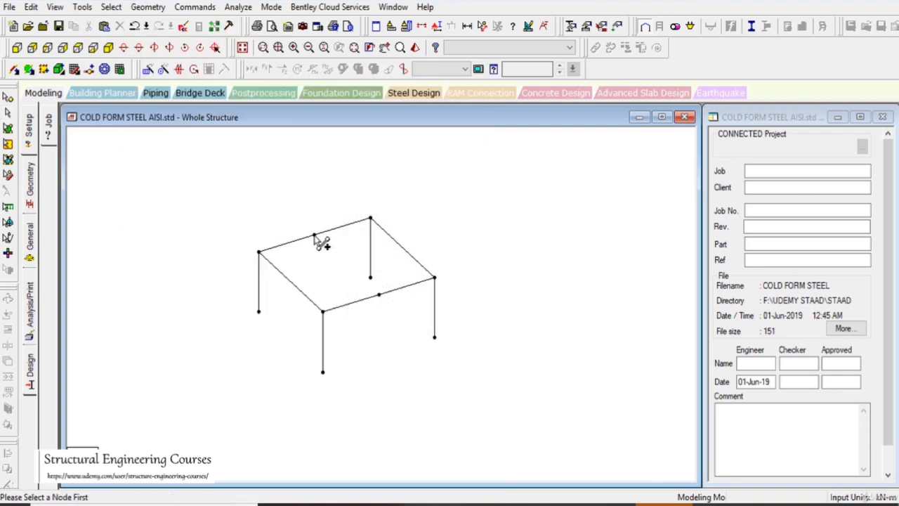
click(314, 235)
click(367, 297)
scroll(338, 285, up, 2)
scroll(339, 288, up, 1)
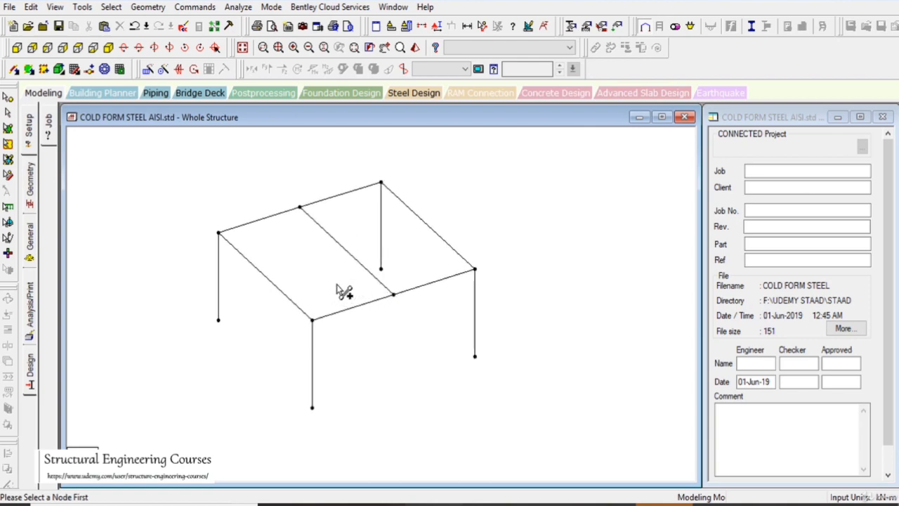
key(Escape)
Insert 3 equally spaced nodes into the 3 m roof edge beam between nodes 5 and 7
double_click(261, 276)
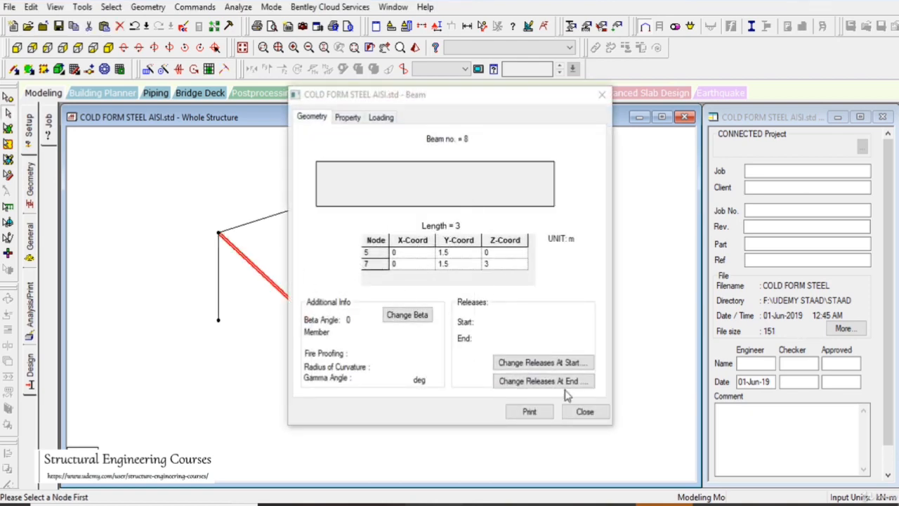
click(585, 412)
right_click(274, 293)
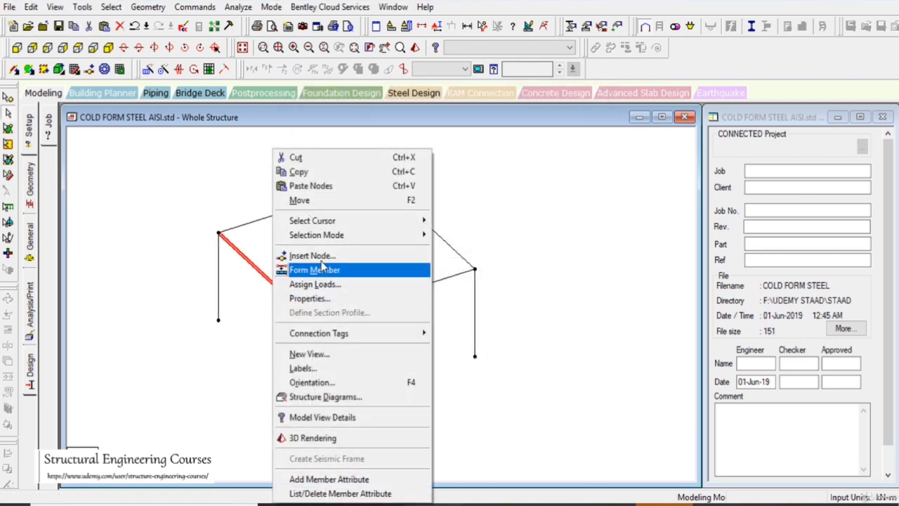
click(298, 255)
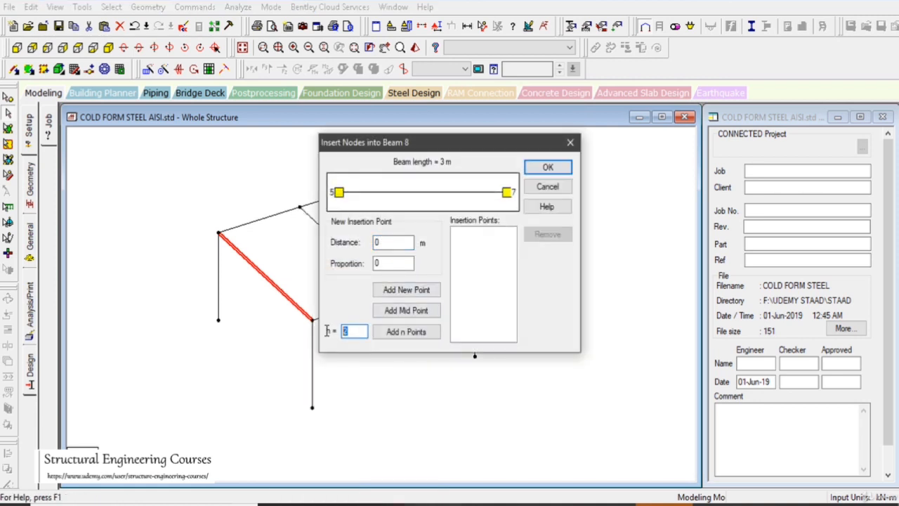
text(3)
click(390, 334)
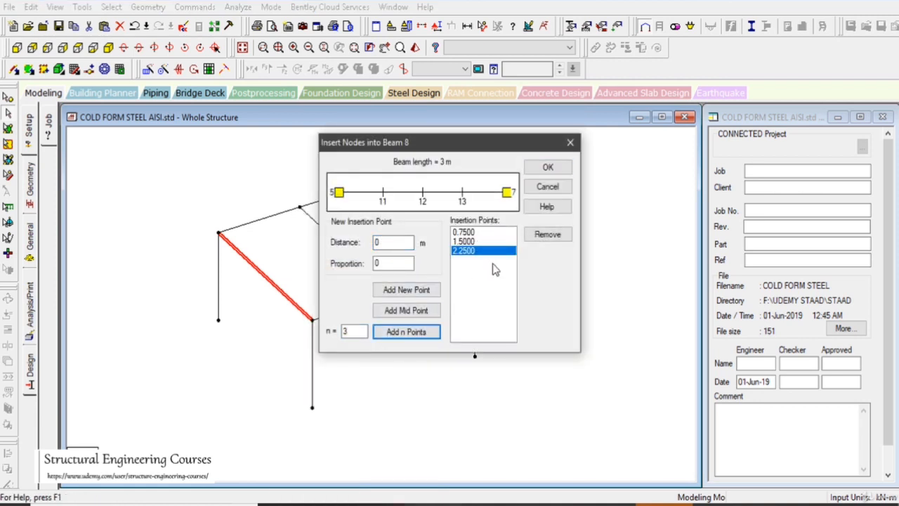
click(545, 169)
Add three perpendicular beams from the inserted edge-beam nodes to the middle beam
click(148, 7)
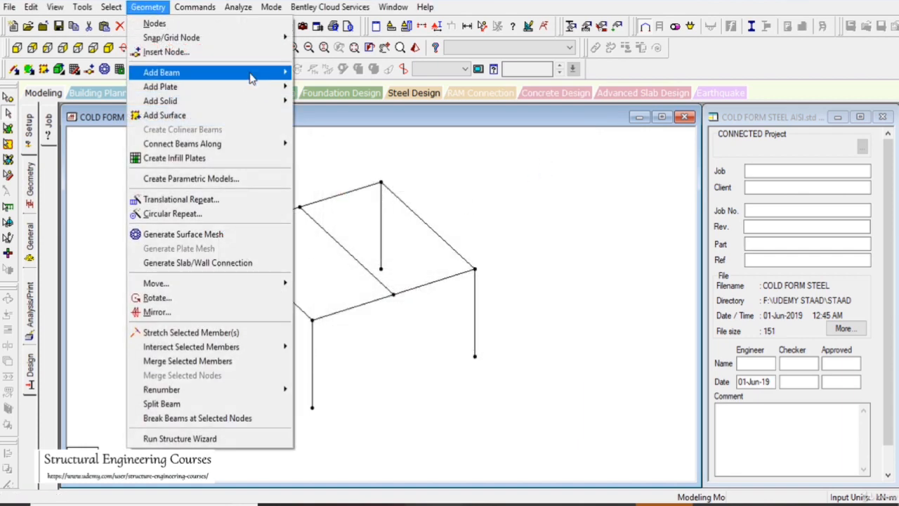
mouse_move(204, 72)
click(360, 121)
click(243, 253)
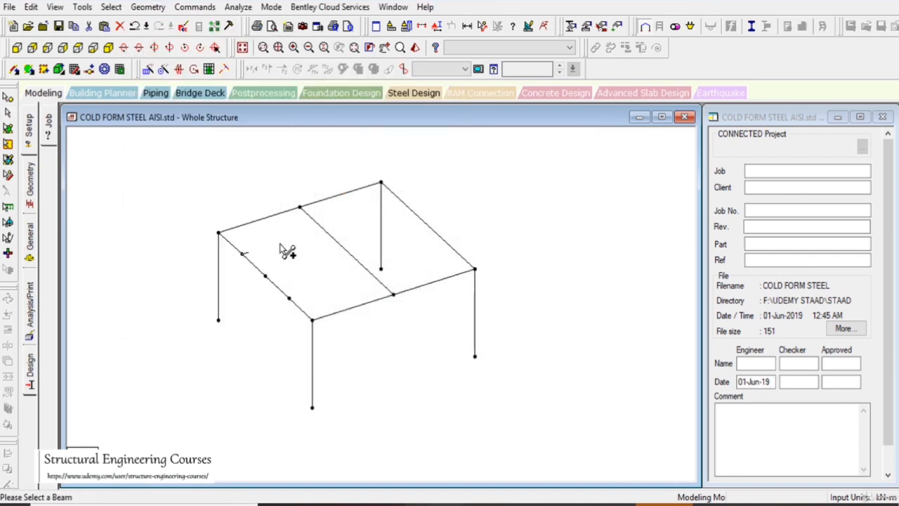
click(317, 226)
click(266, 276)
click(349, 254)
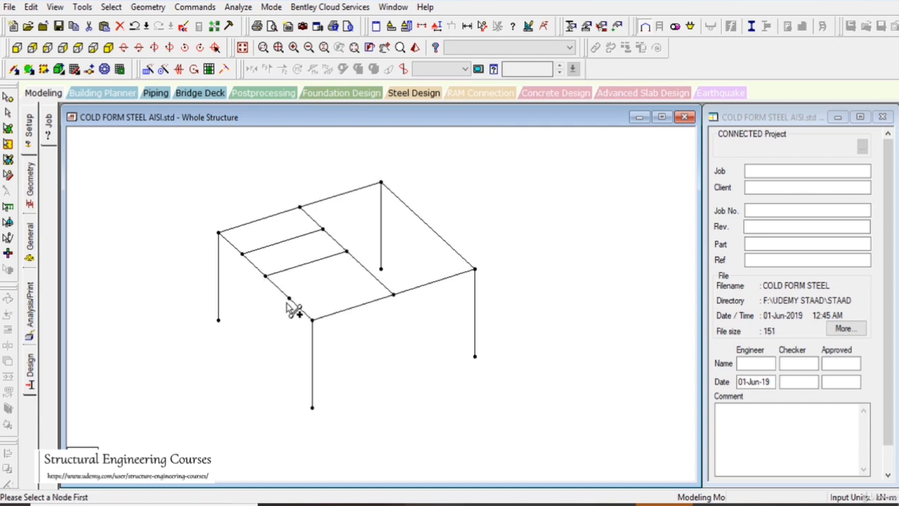
click(288, 298)
click(363, 273)
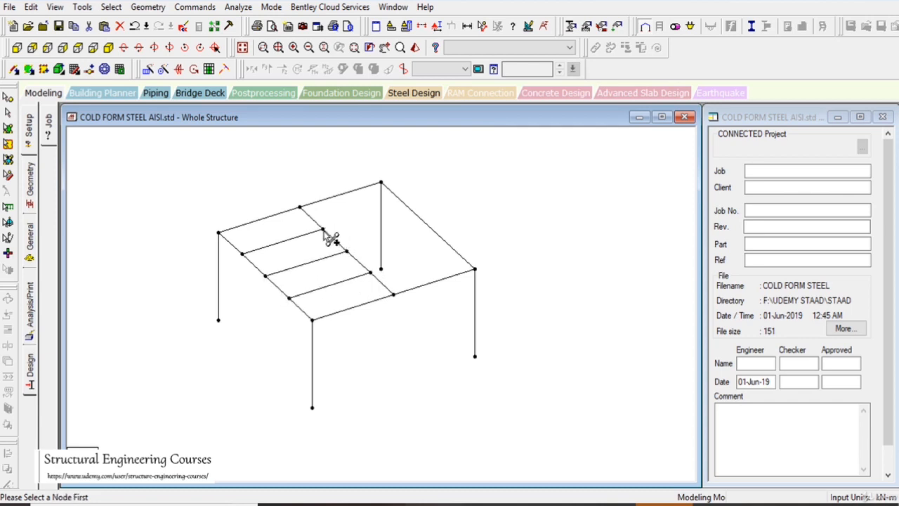
Extend the three cross beams from the middle beam's interior nodes to the opposite roof edge beam
click(323, 230)
click(412, 210)
click(346, 251)
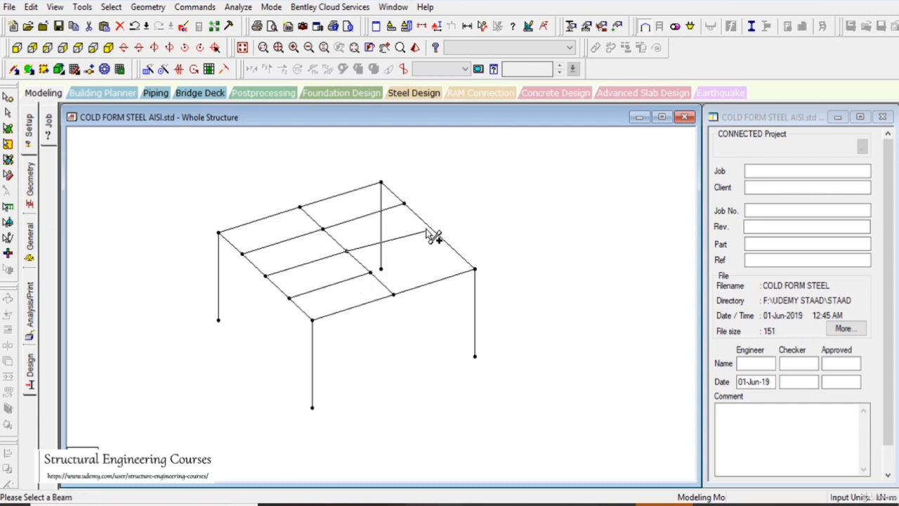
click(428, 226)
click(381, 269)
click(453, 252)
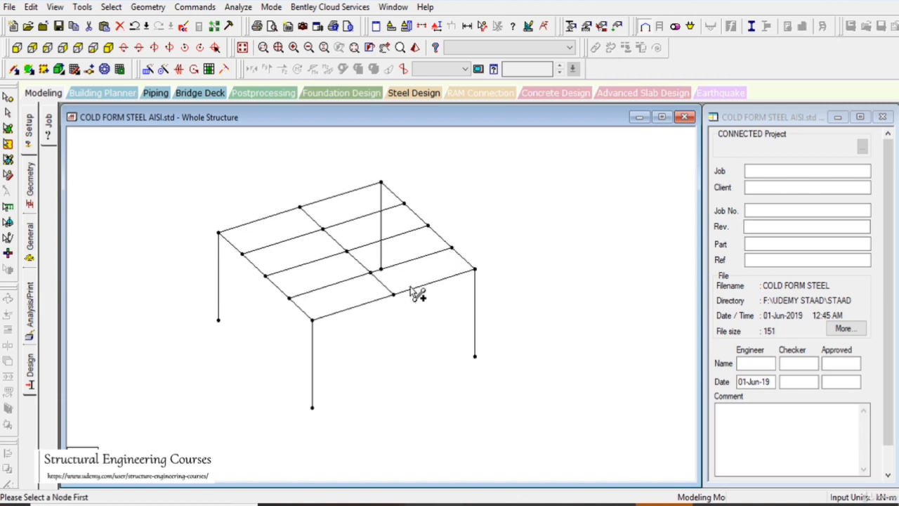
Draw four diagonal braces from the roof corners to the middle beam's nearest interior nodes
click(313, 320)
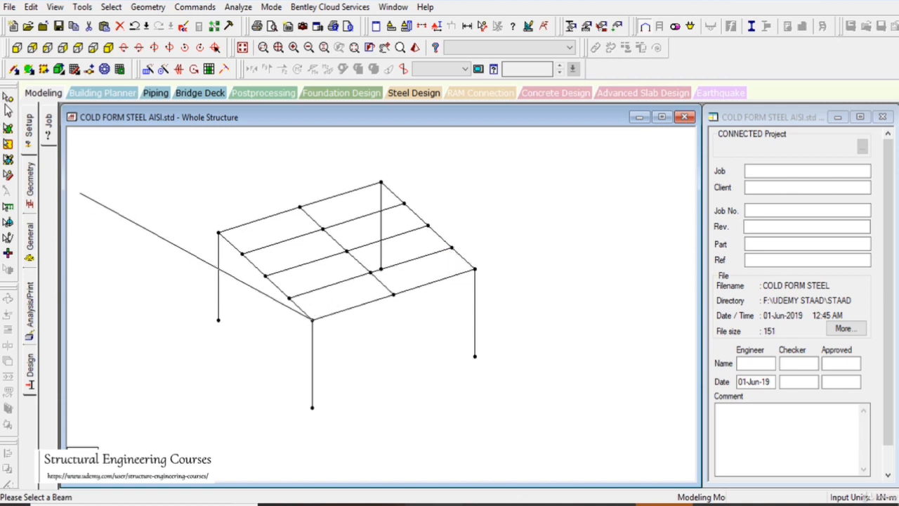
click(14, 70)
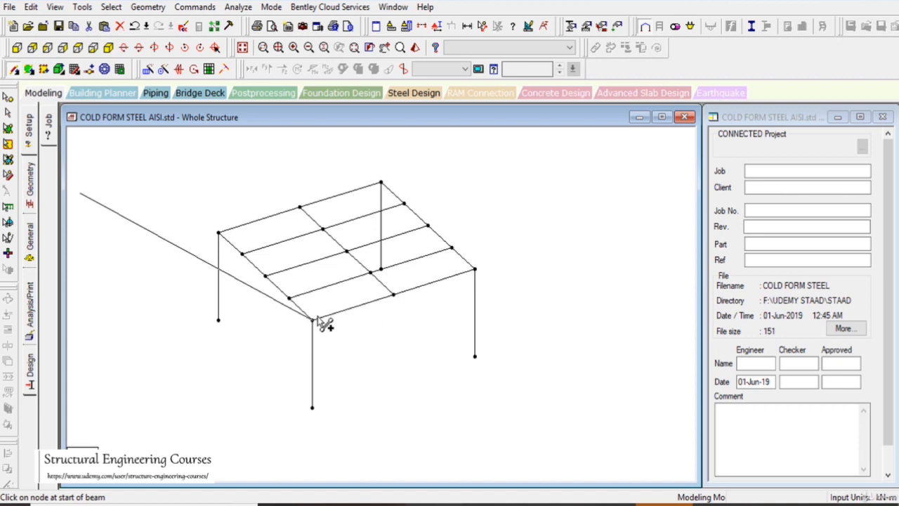
drag(313, 320, 474, 270)
mouse_move(219, 233)
mouse_down()
mouse_move(336, 238)
mouse_move(382, 184)
mouse_up()
middle_drag(385, 291, 374, 305)
scroll(366, 290, up, 4)
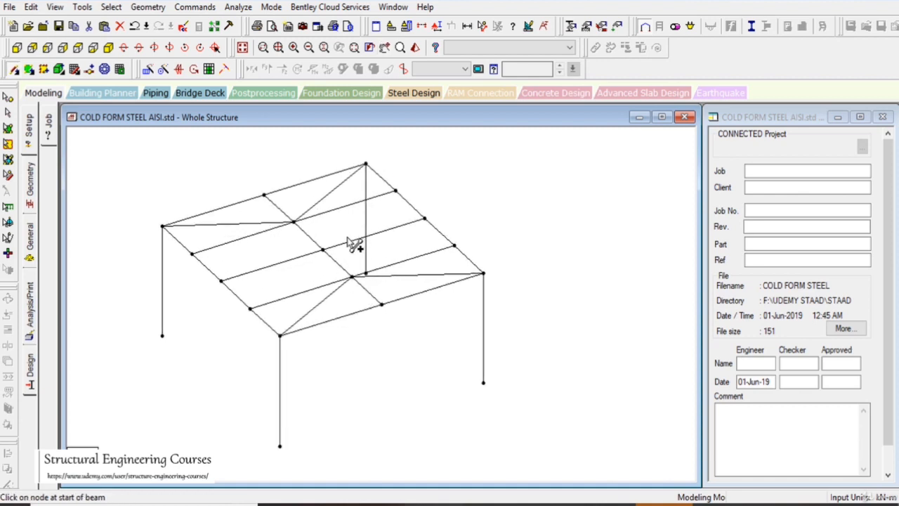
click(5, 113)
scroll(462, 327, down, 2)
middle_drag(500, 340, 469, 350)
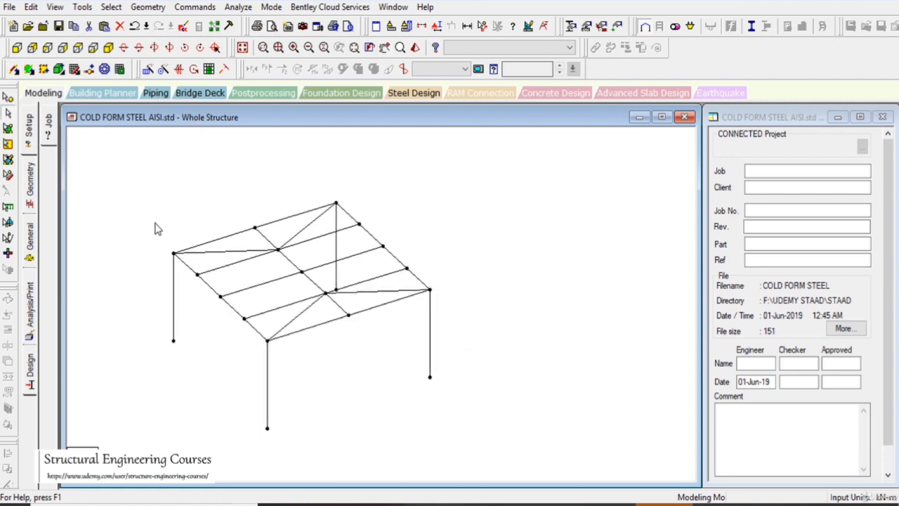
Create a beam release specification at the member start with MY and MZ released
click(27, 254)
click(48, 187)
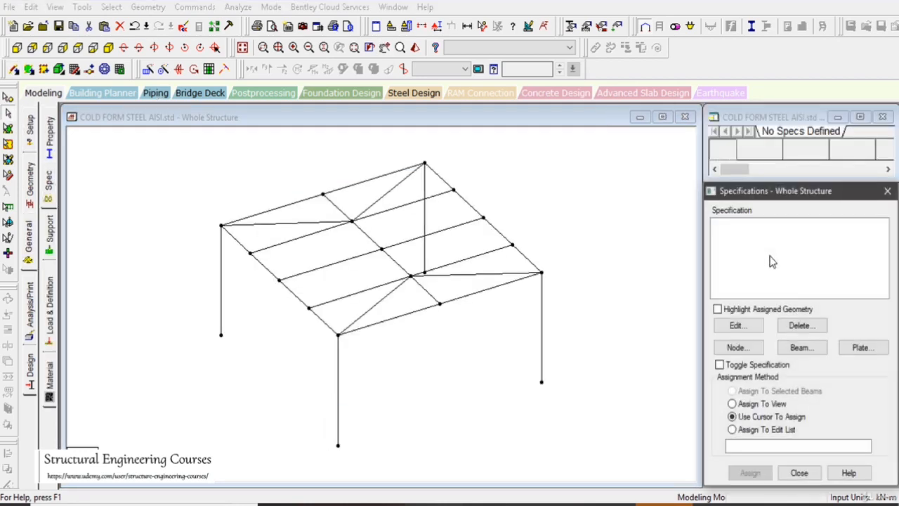
click(800, 348)
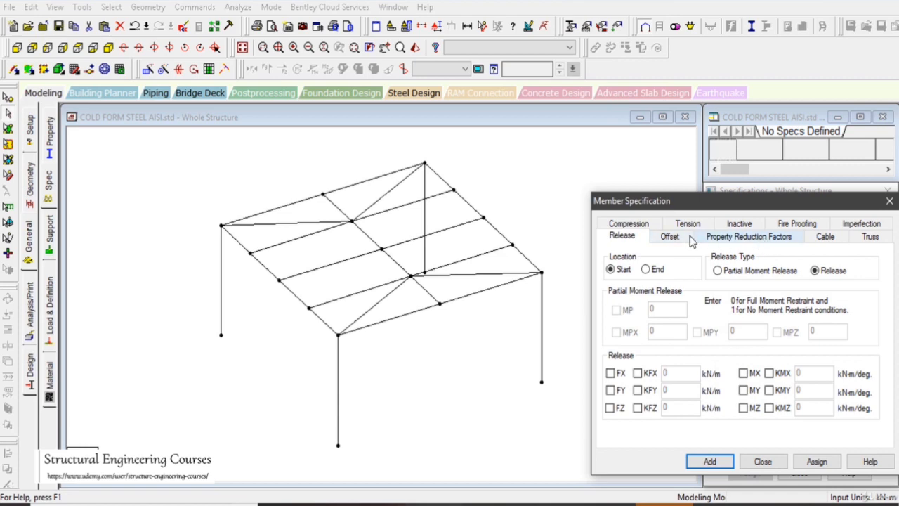
click(743, 389)
click(743, 408)
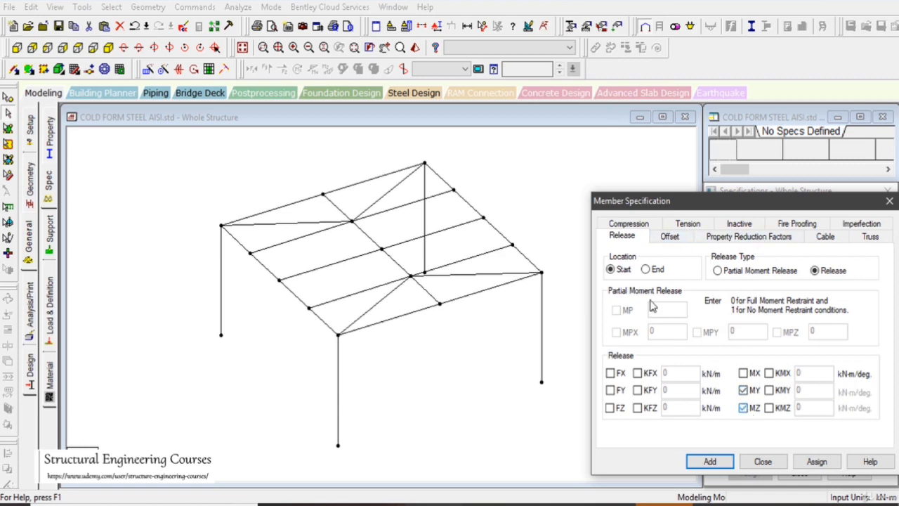
click(710, 461)
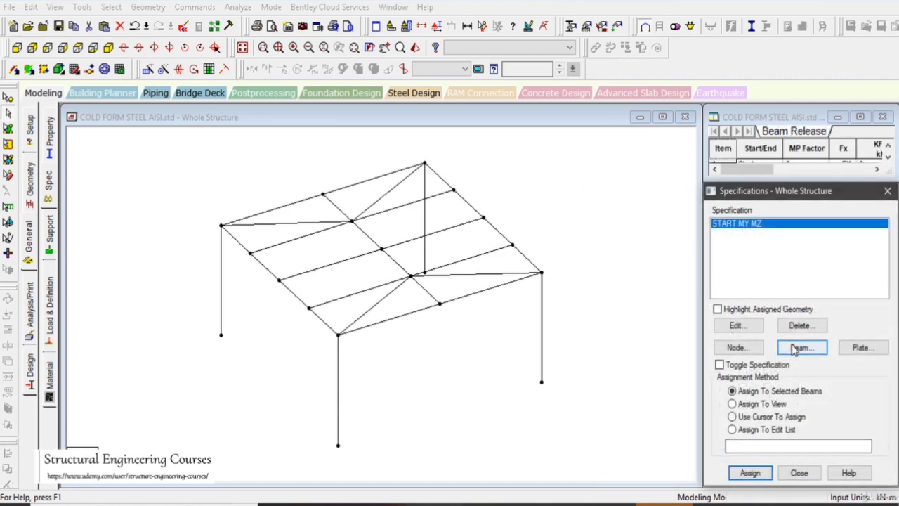
Create a beam release specification at the member end with MY and MZ released
click(801, 349)
click(653, 270)
click(743, 390)
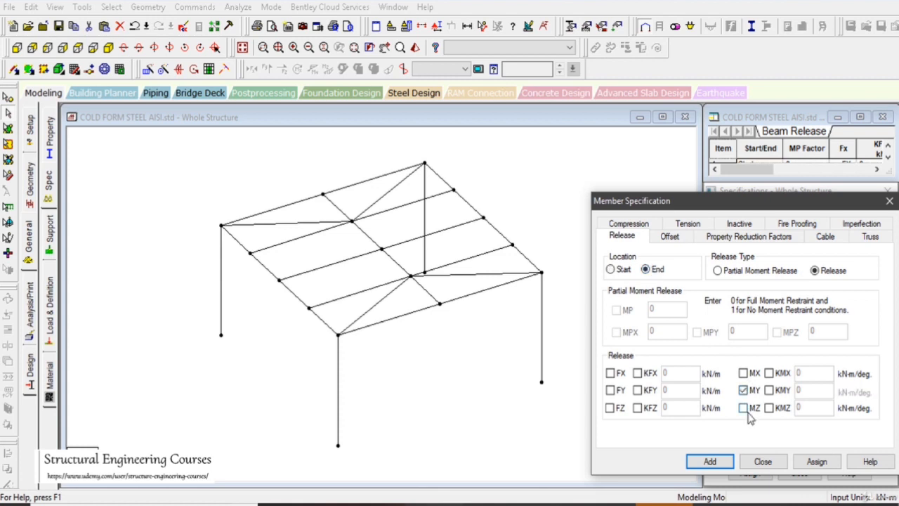
click(743, 407)
click(710, 461)
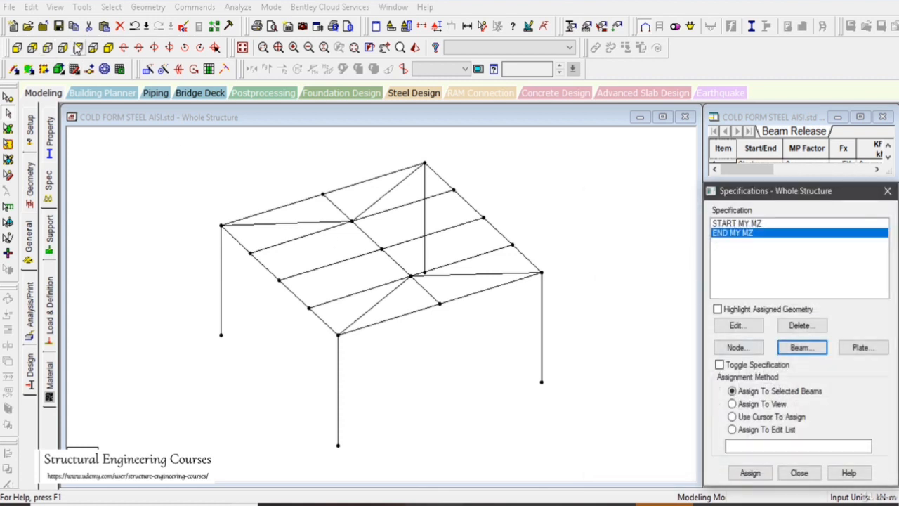
Assign the END MY MZ release to all the roof cross beams and the four diagonal roof braces
click(77, 47)
drag(370, 385, 325, 237)
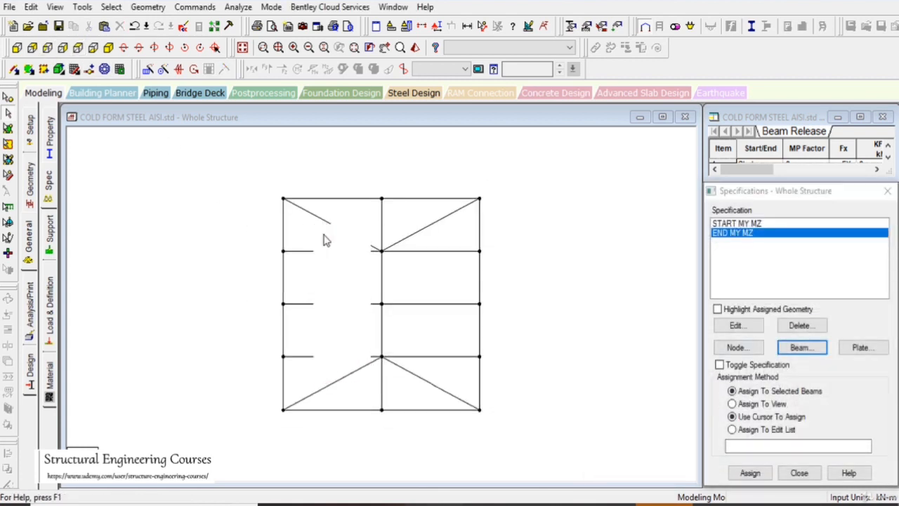
ctrl+drag(461, 379, 395, 235)
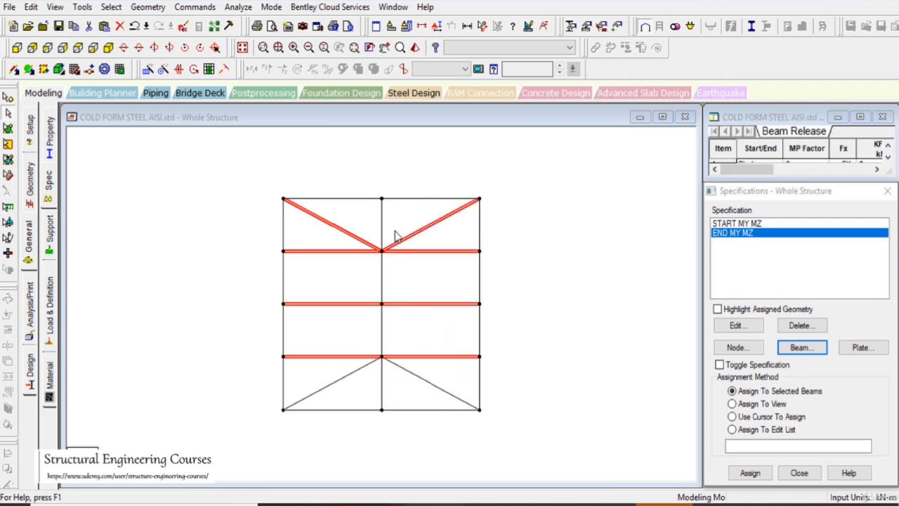
ctrl+click(421, 379)
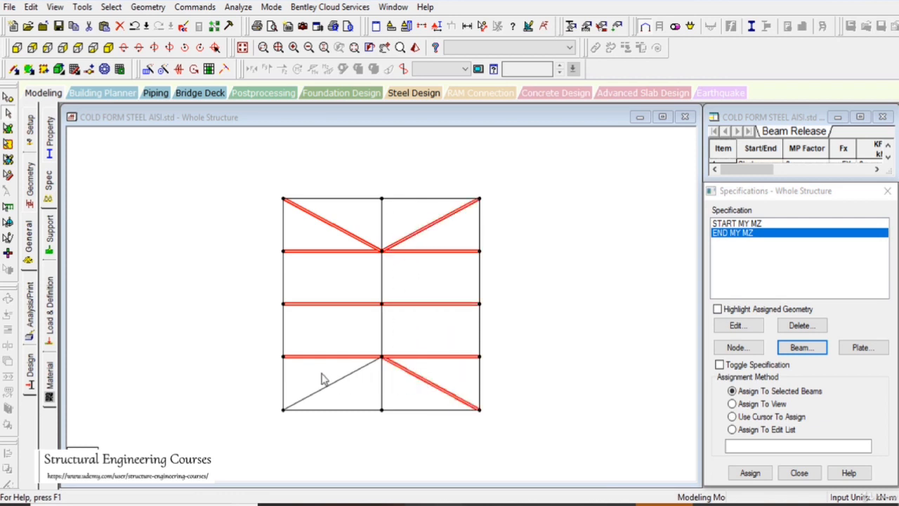
ctrl+click(333, 384)
click(749, 473)
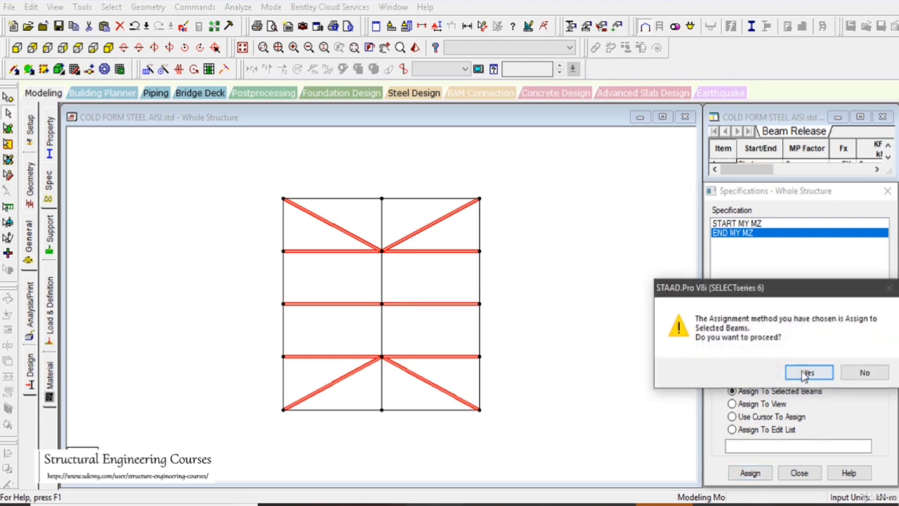
click(745, 370)
Assign the START MY MZ release to the same selected cross beams and diagonal roof braces
click(738, 224)
click(750, 473)
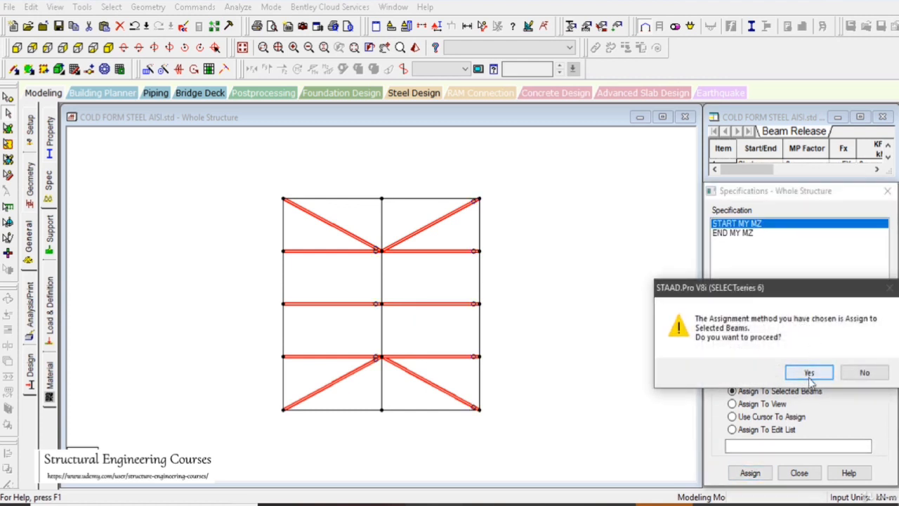
click(747, 371)
Assign the START MY MZ release to the middle beam's rear end segment
click(381, 235)
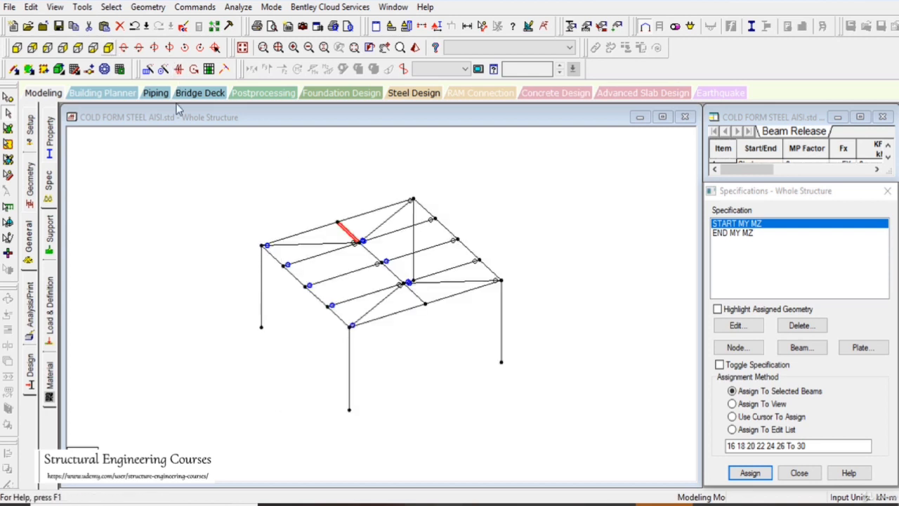
click(108, 47)
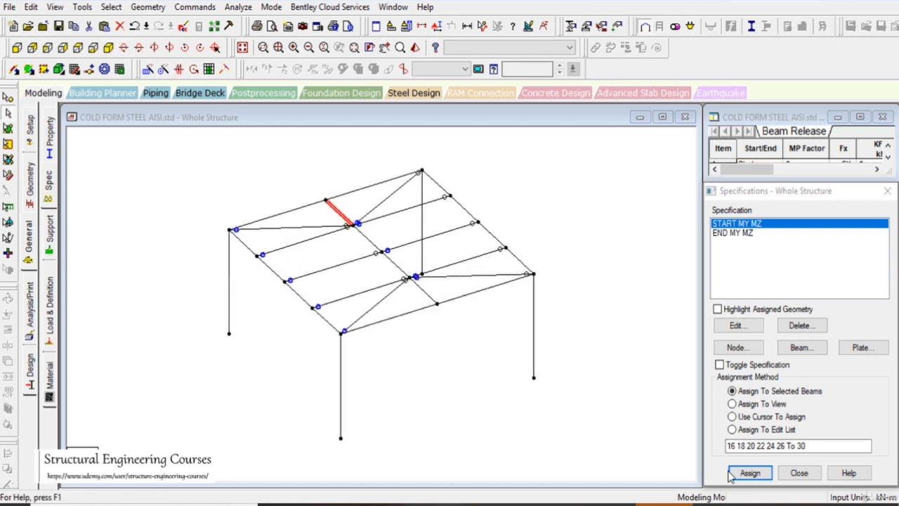
click(749, 473)
click(746, 371)
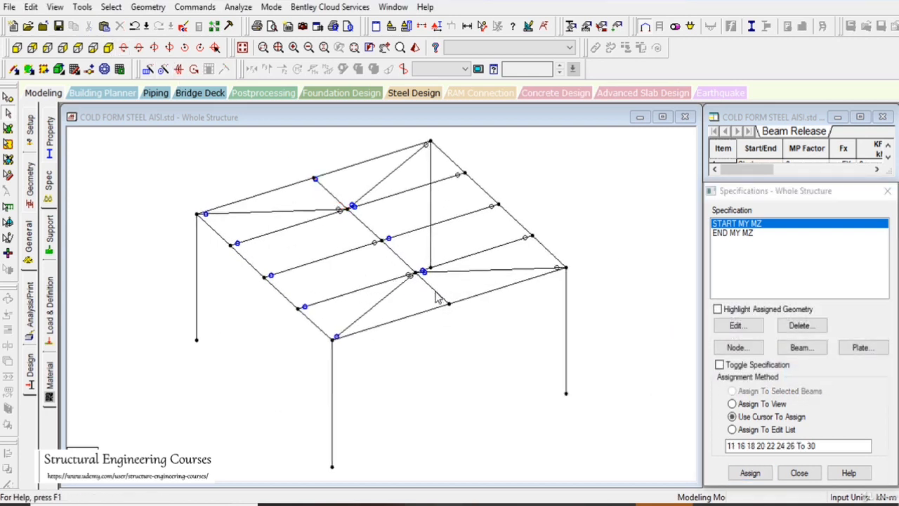
Assign the END MY MZ release to the middle beam's front end segment
click(437, 295)
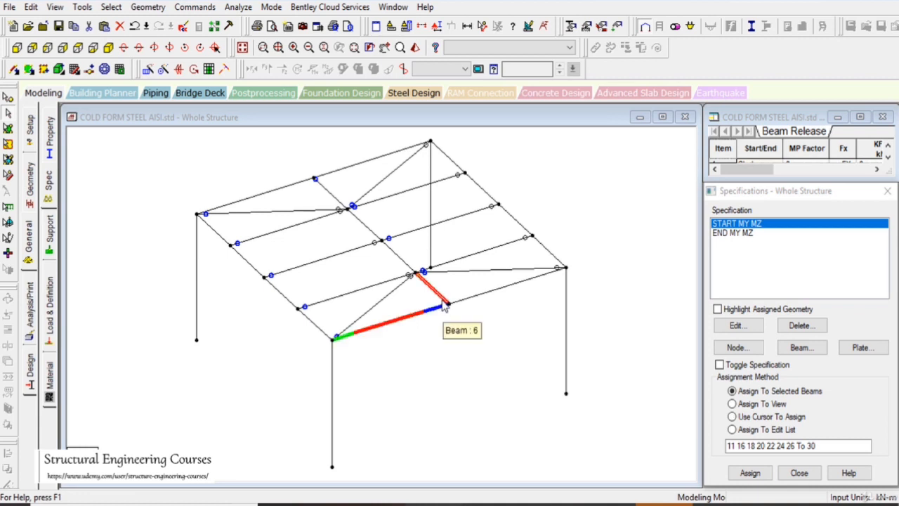
click(776, 234)
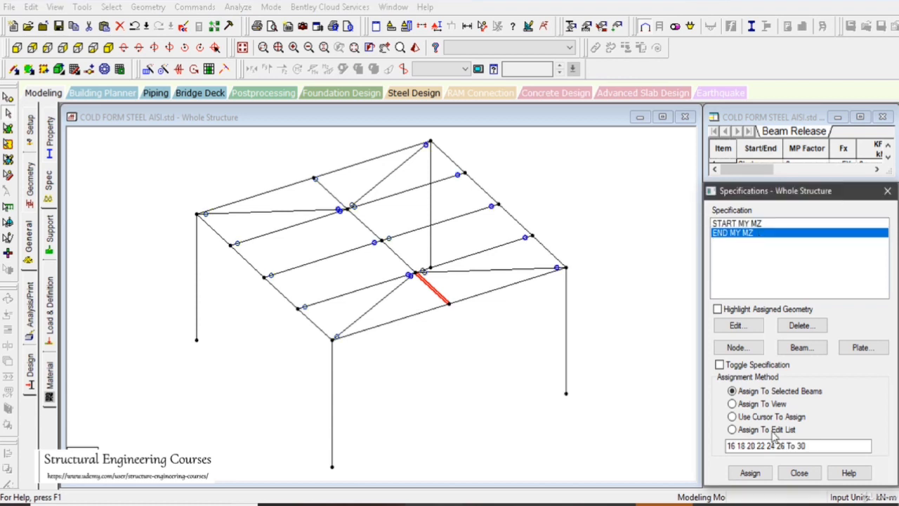
click(750, 472)
click(803, 371)
Examine the release markers on the roof members in the front and isometric views
middle_drag(436, 320, 429, 351)
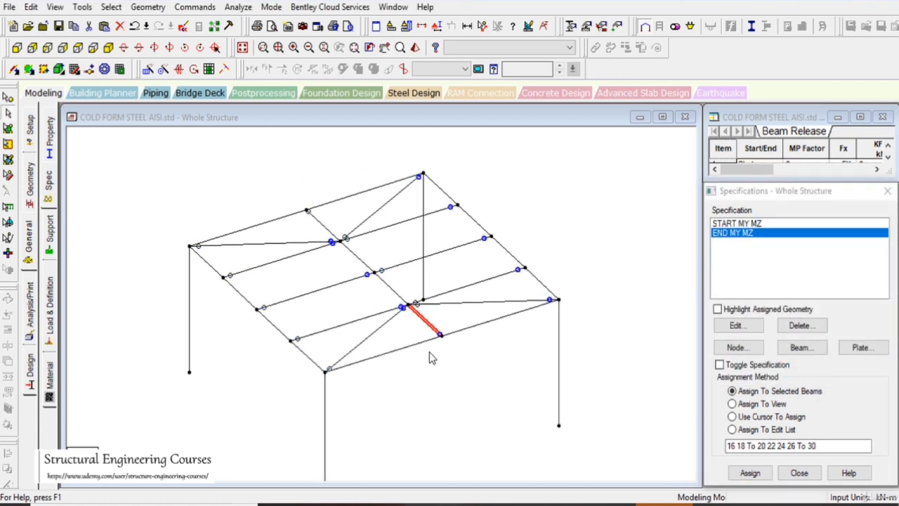
scroll(420, 350, up, 2)
scroll(383, 303, down, 5)
scroll(387, 318, up, 3)
scroll(429, 316, down, 2)
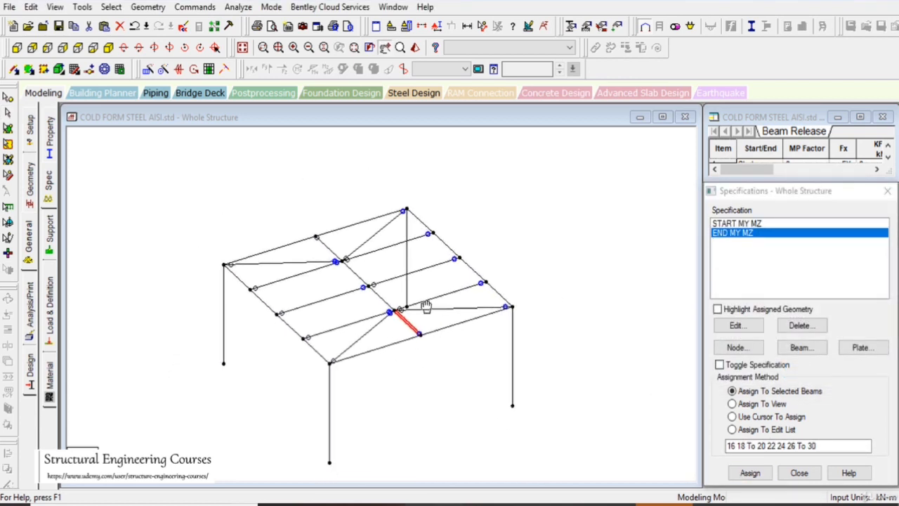
click(16, 47)
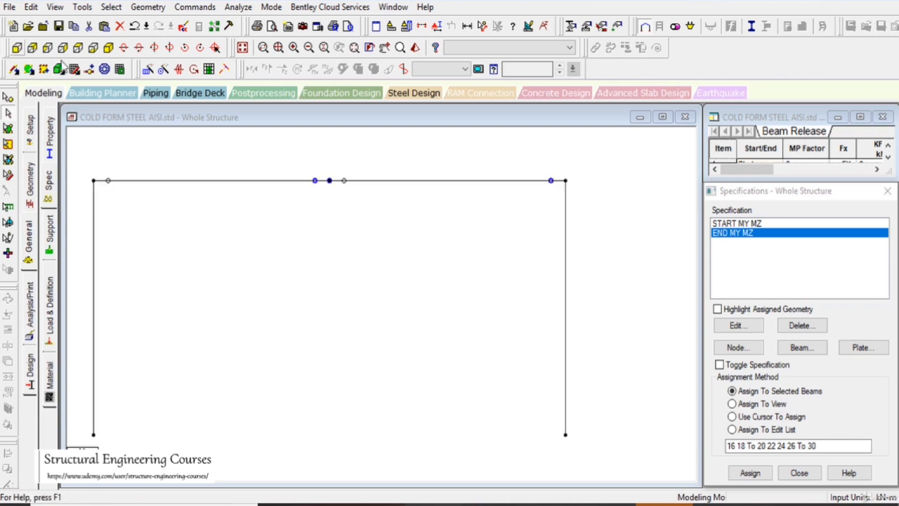
click(108, 47)
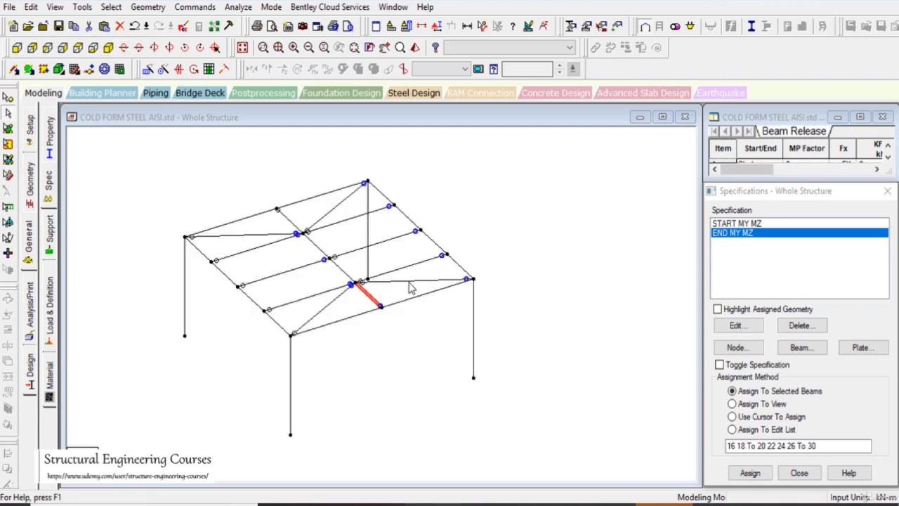
middle_drag(409, 282, 425, 292)
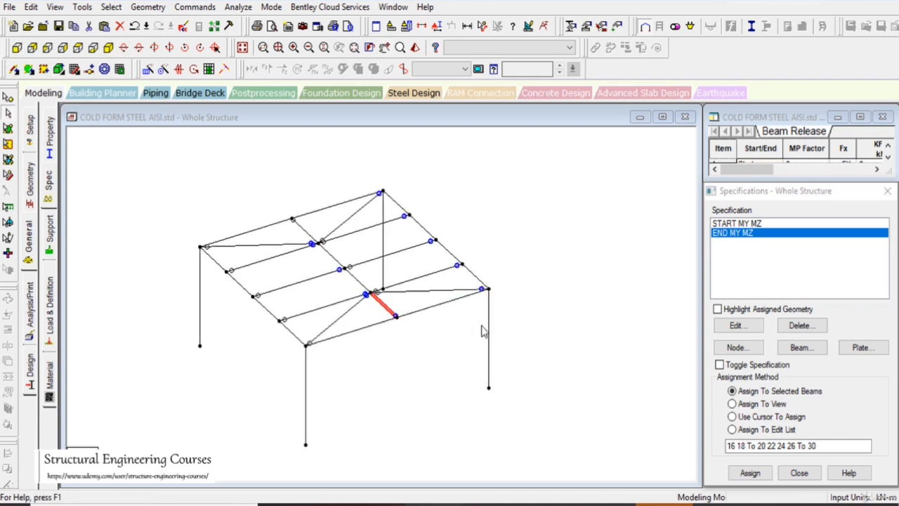
middle_drag(435, 338, 453, 324)
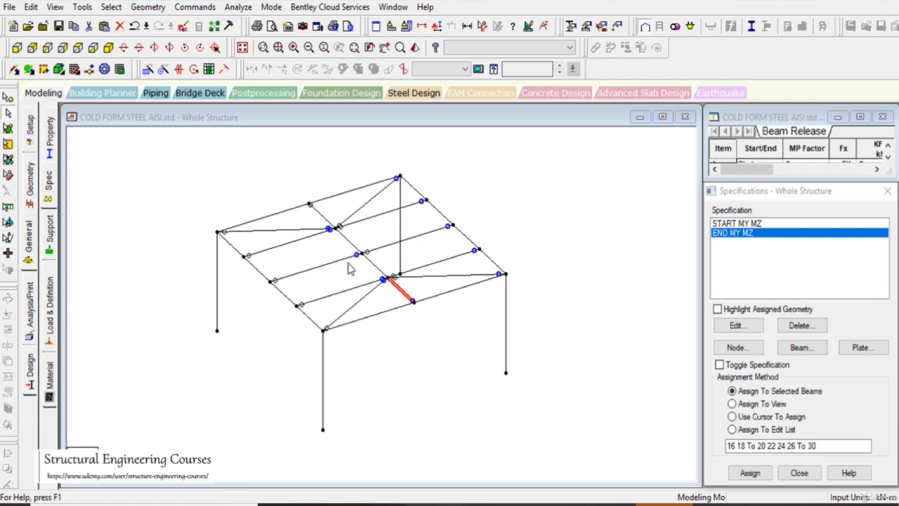
Assign the END MY MZ release to all four columns, selecting them in the front view
click(505, 320)
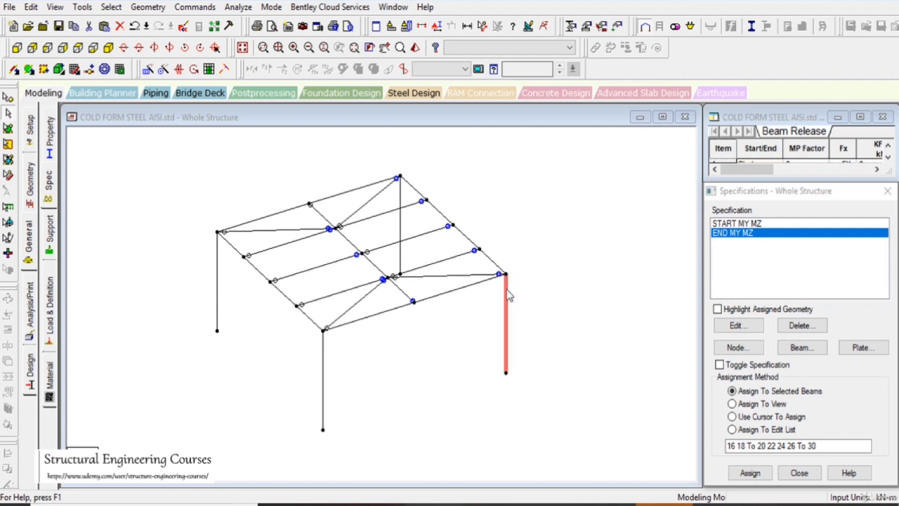
click(16, 47)
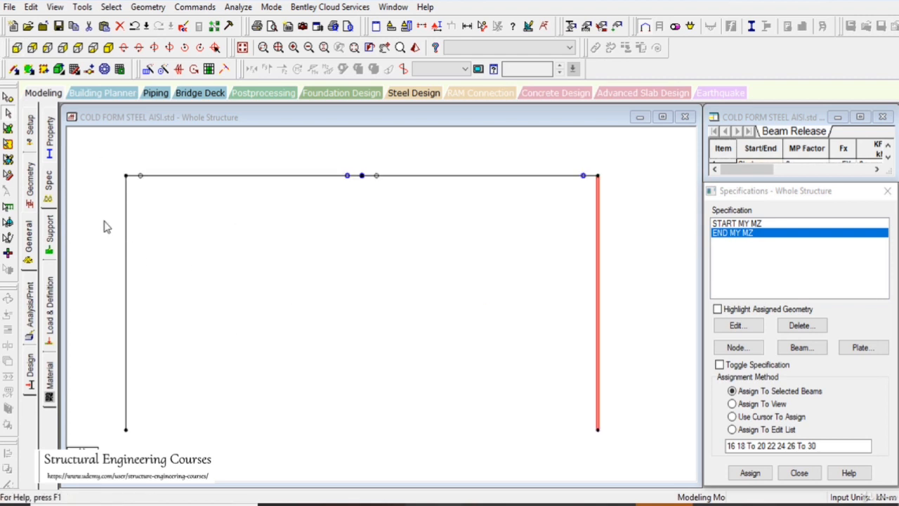
drag(105, 222, 632, 442)
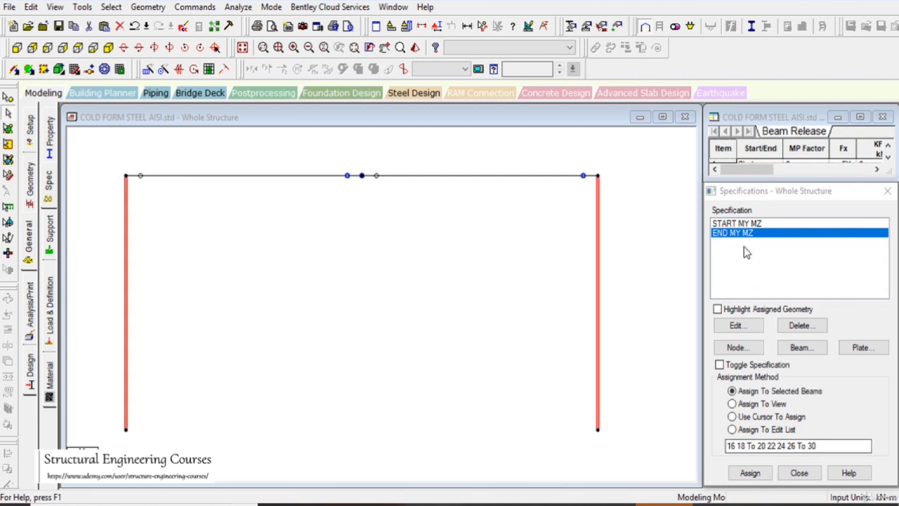
click(755, 477)
click(752, 372)
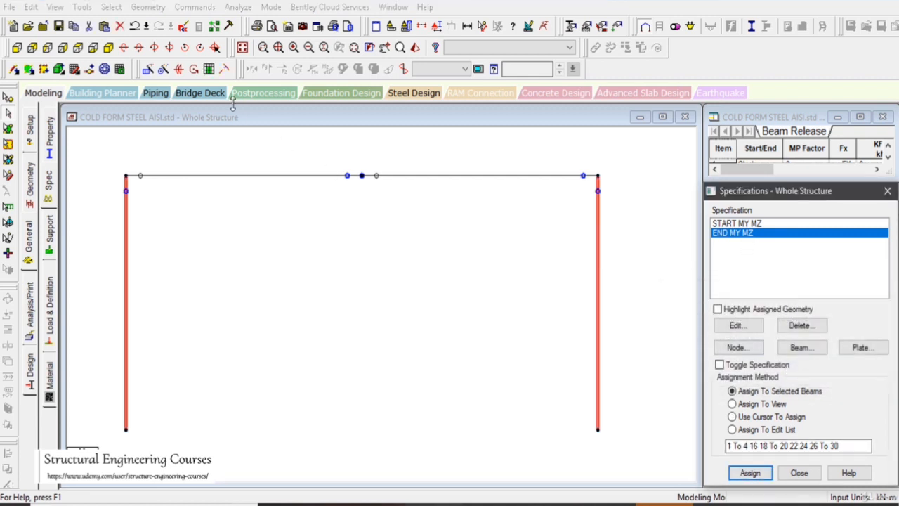
click(108, 47)
click(484, 327)
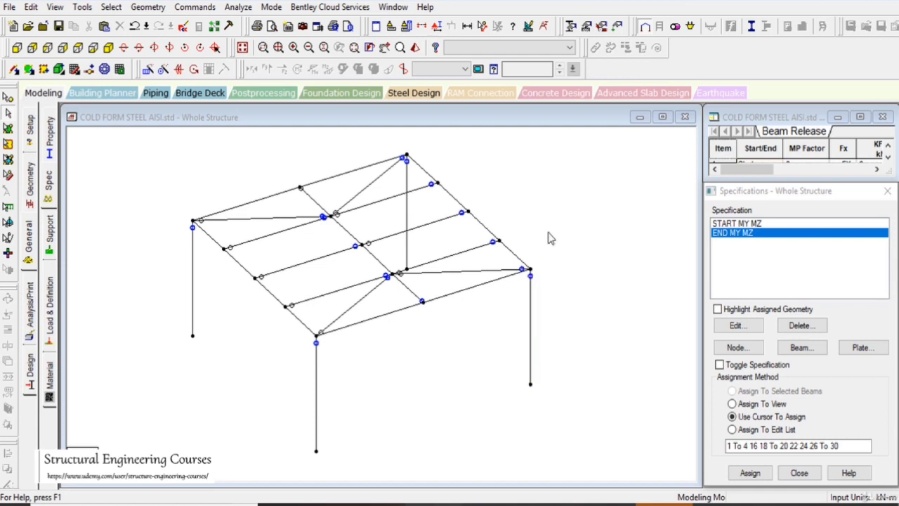
Draw crossed braces between the columns on the front and rear faces, and one diagonal brace on each side face
click(14, 69)
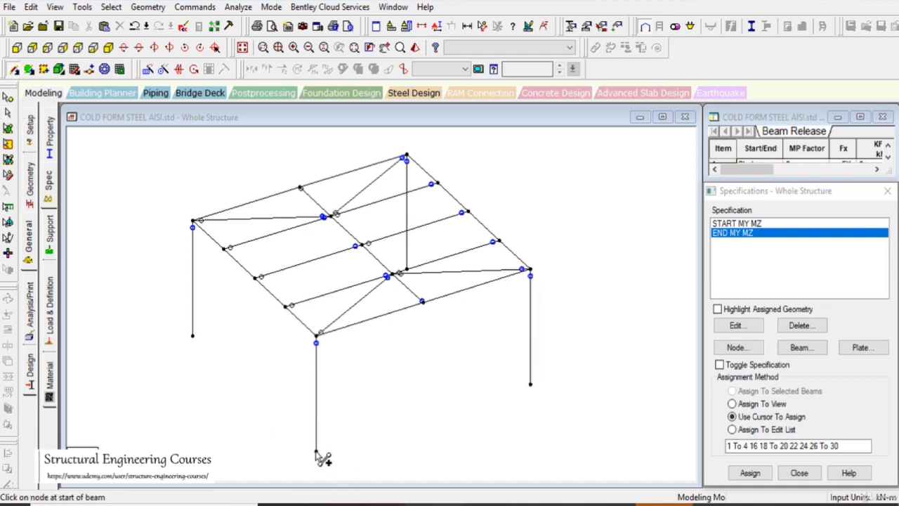
drag(316, 451, 530, 271)
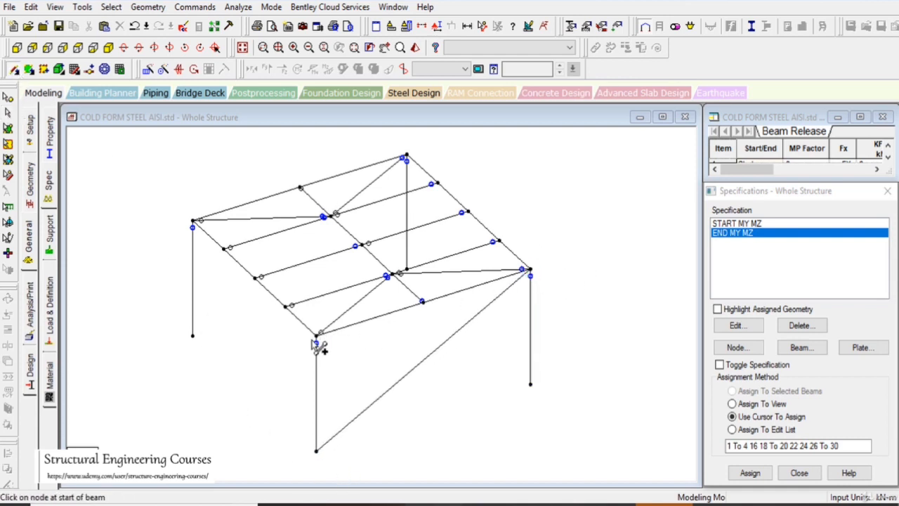
drag(317, 337, 531, 384)
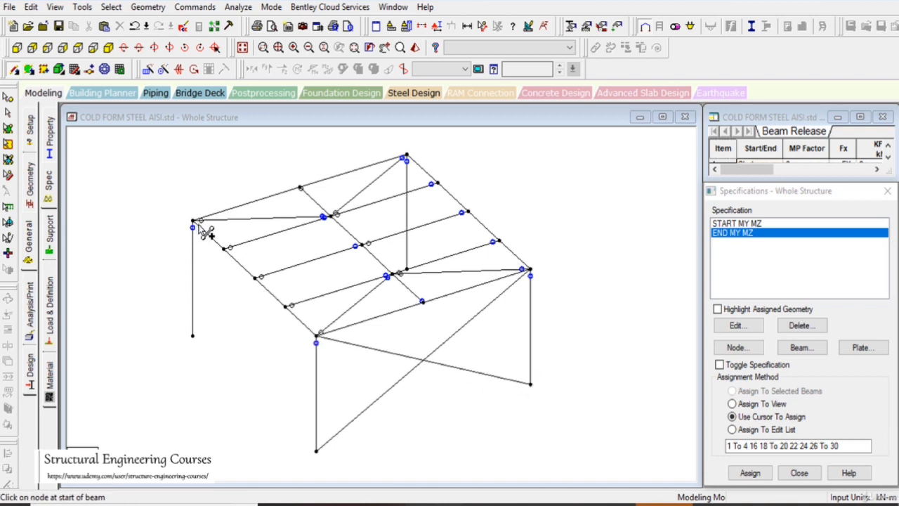
drag(195, 222, 407, 271)
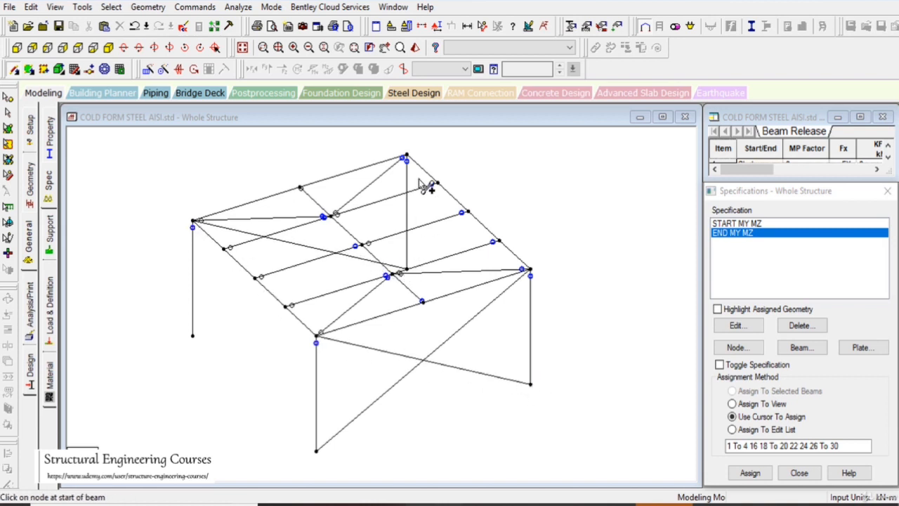
mouse_move(408, 159)
mouse_down()
mouse_move(357, 237)
mouse_move(194, 338)
mouse_up()
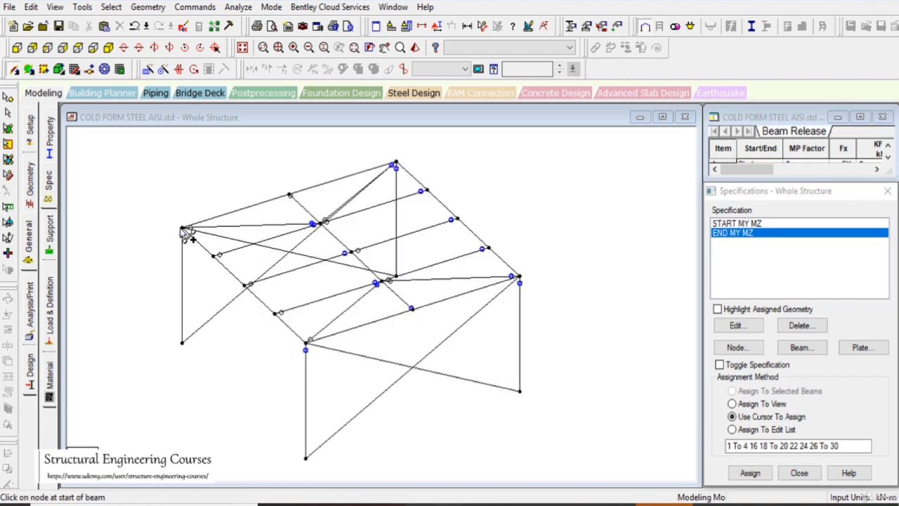
drag(185, 230, 306, 458)
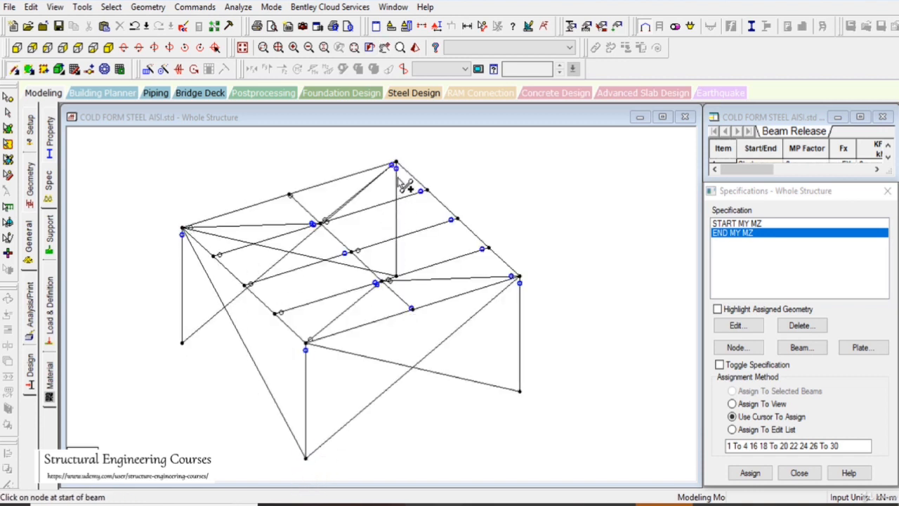
drag(399, 167, 521, 392)
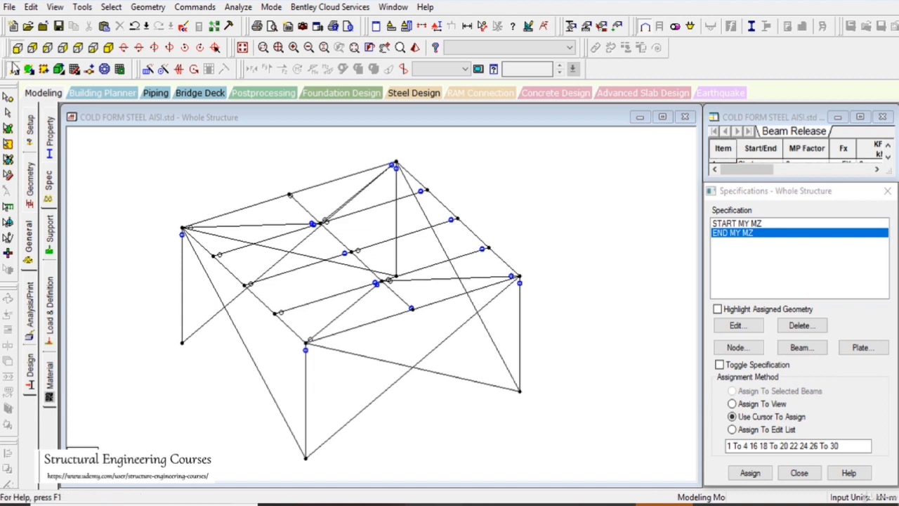
Assign the END MY MZ release to the crossed braces on the front and rear faces
click(16, 47)
drag(495, 424, 258, 255)
click(749, 472)
click(751, 371)
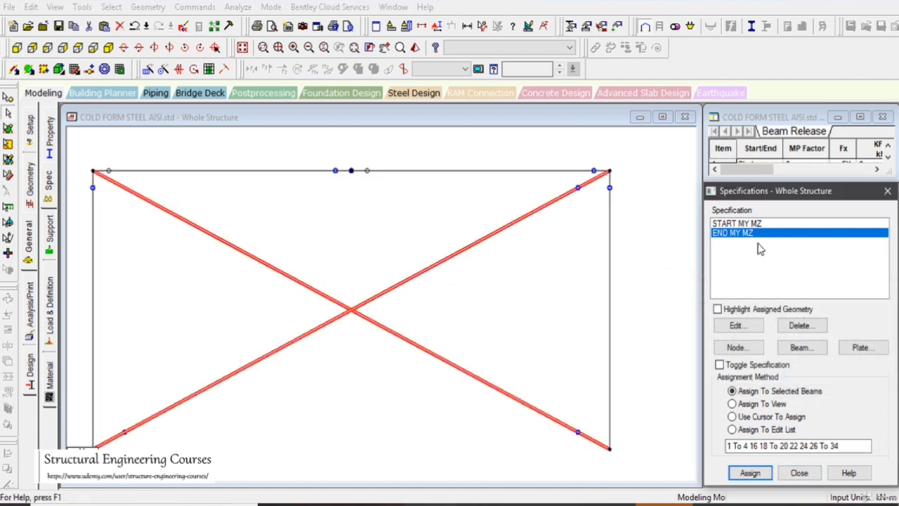
Assign the START MY MZ release to the same selected crossed braces
click(738, 224)
click(749, 473)
click(752, 372)
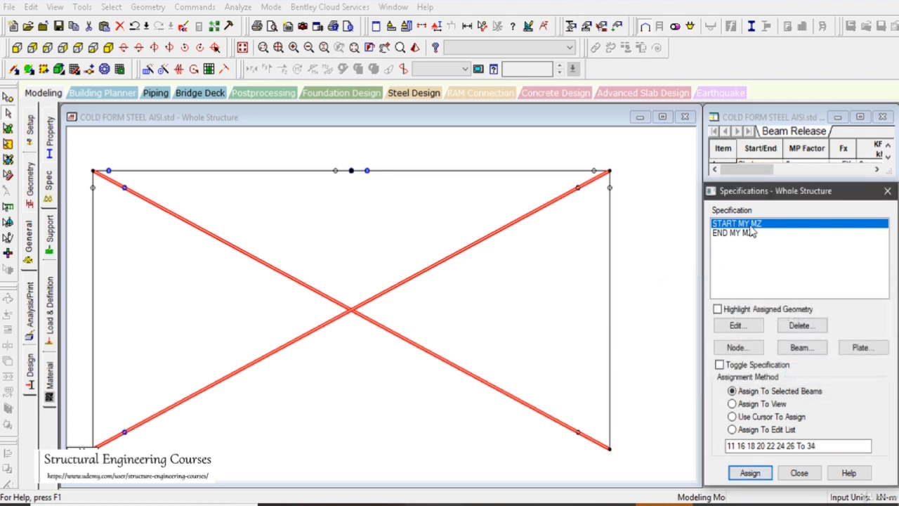
Assign the START MY MZ release to the diagonal braces on the two side faces, selecting them in the side view
click(12, 65)
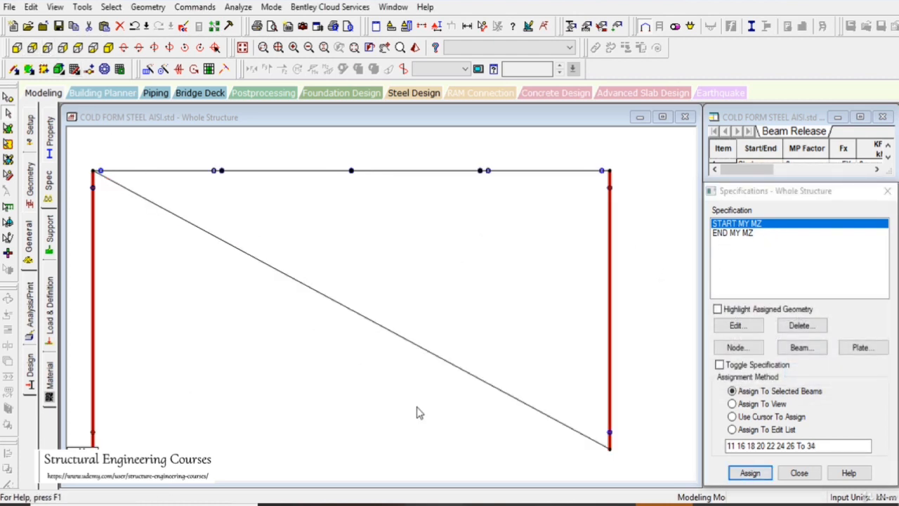
click(197, 226)
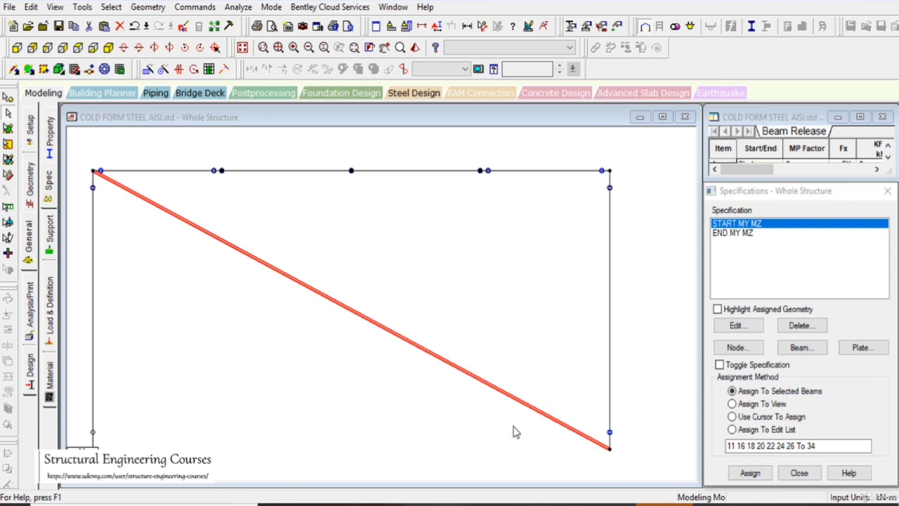
click(750, 473)
click(750, 372)
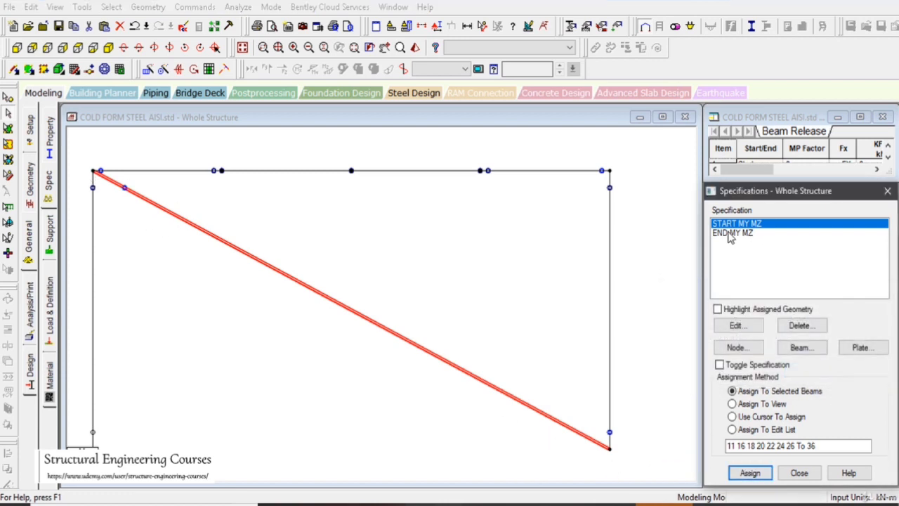
Assign the END MY MZ release to the selected diagonal braces on the two side faces and return to the isometric view
click(732, 233)
click(749, 472)
click(751, 372)
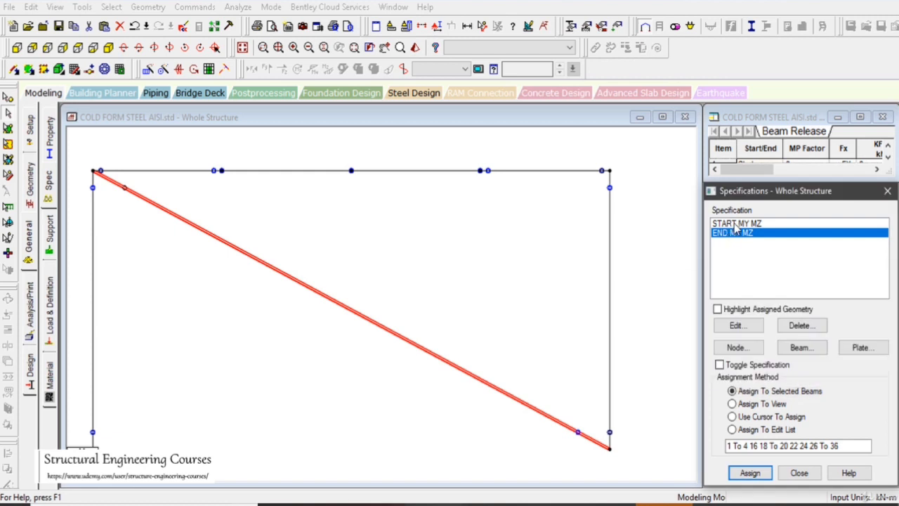
click(737, 224)
click(736, 234)
click(108, 47)
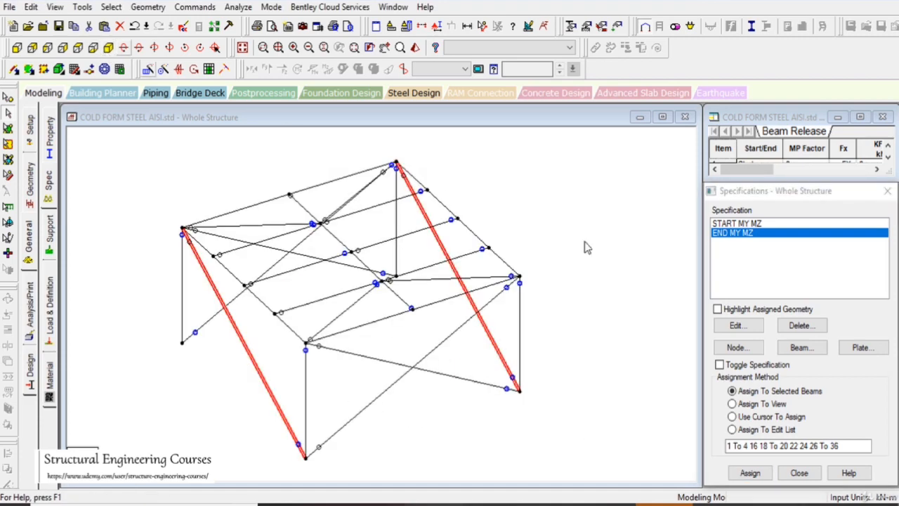
click(790, 349)
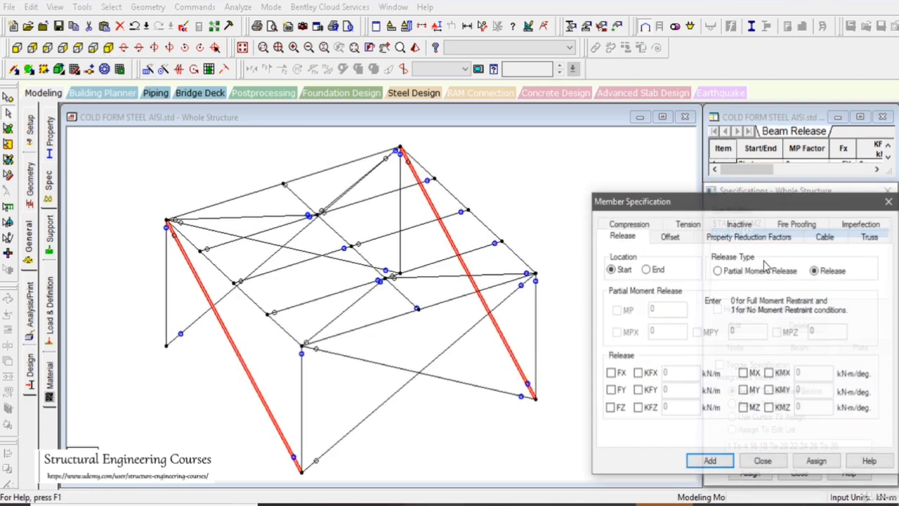
click(869, 238)
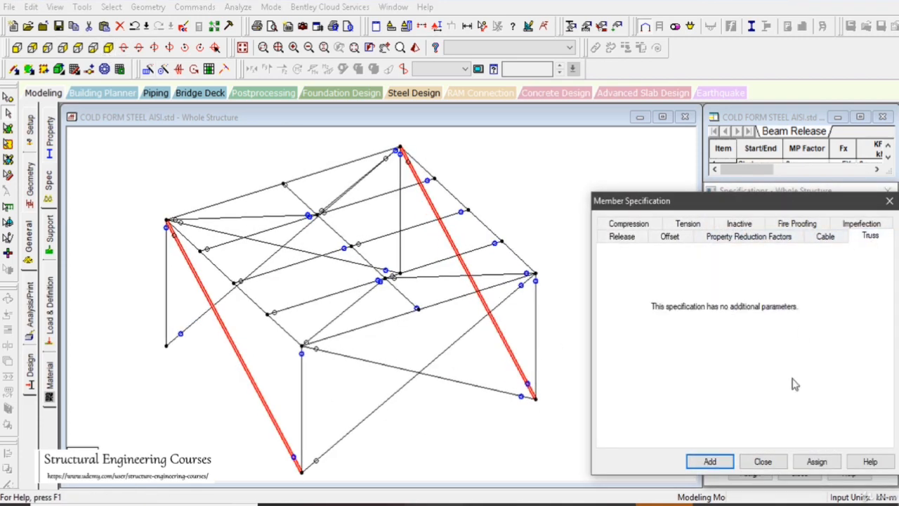
click(764, 463)
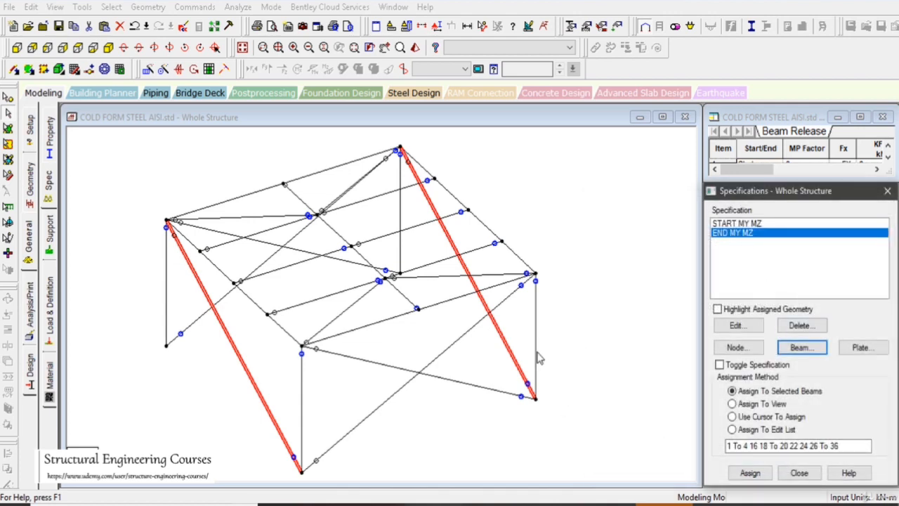
middle_drag(538, 352, 529, 344)
scroll(505, 352, up, 1)
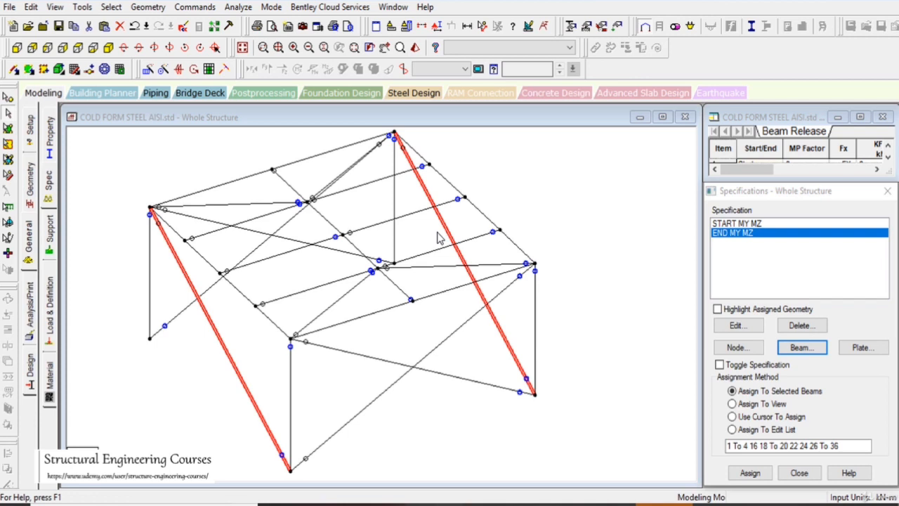
scroll(449, 305, down, 3)
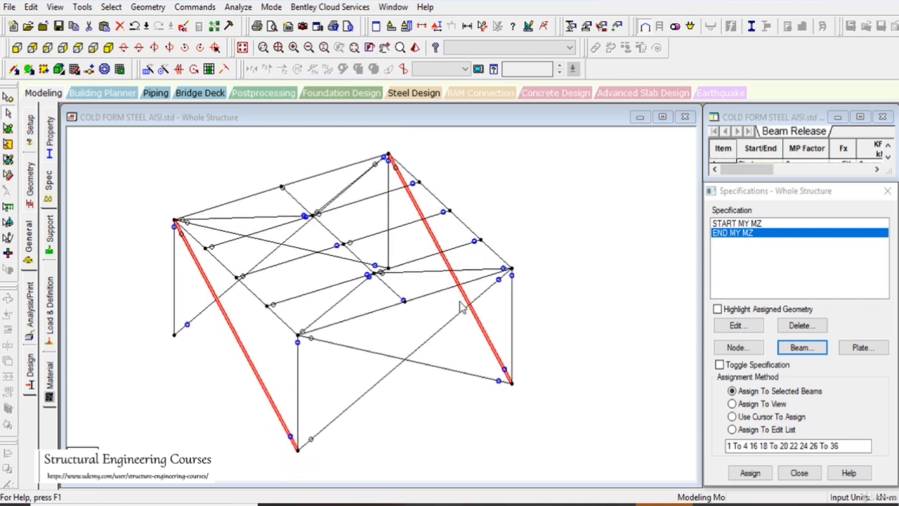
click(756, 224)
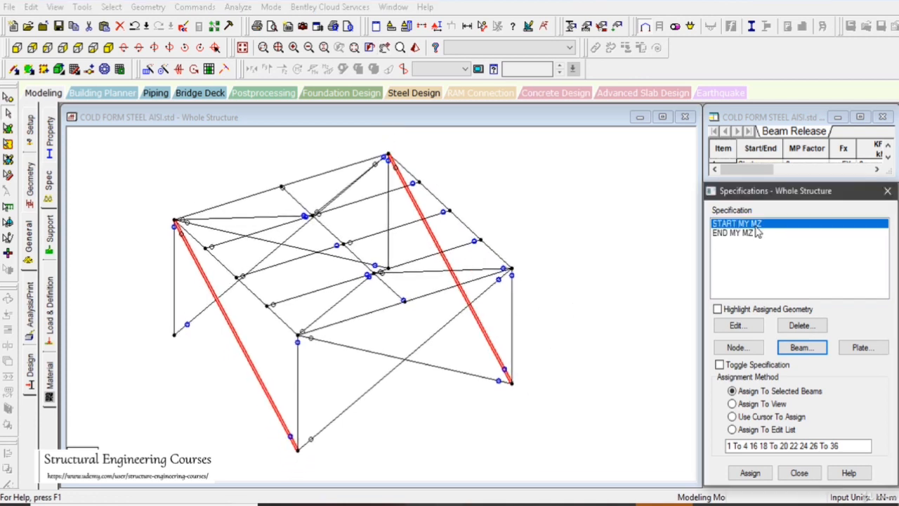
click(750, 233)
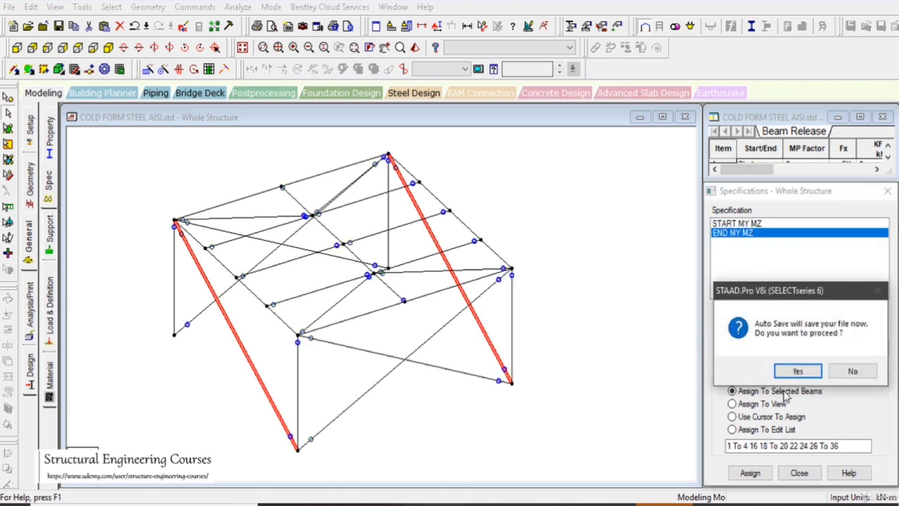
Allow Auto Save to save the file and fit the whole structure in the view
click(798, 370)
click(361, 269)
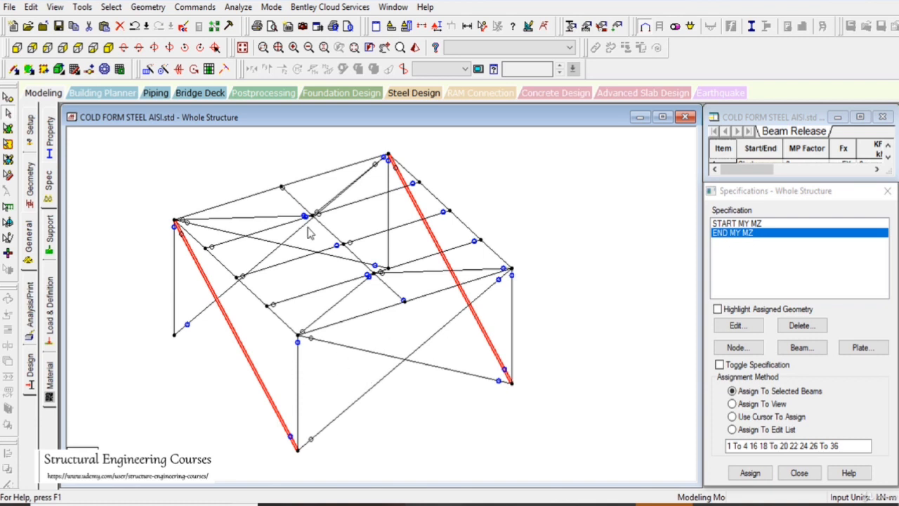
click(241, 48)
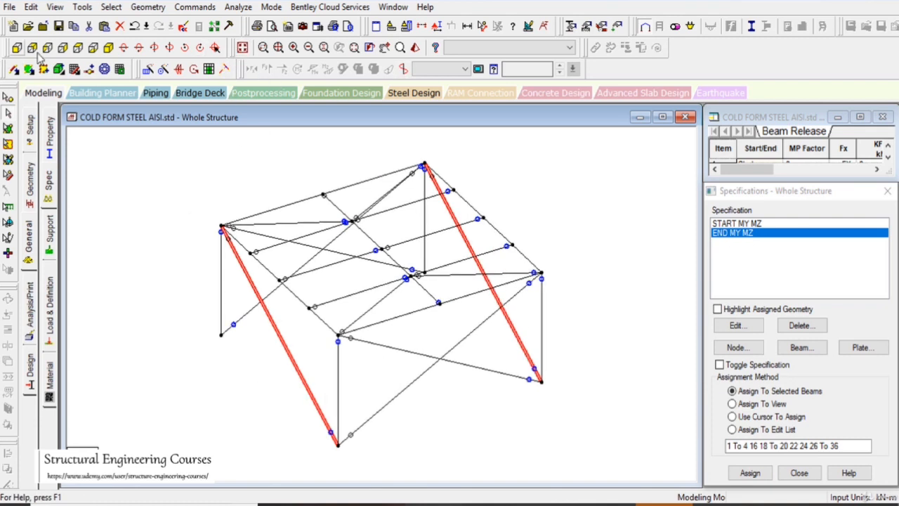
Create primary load case 1 with the Dead loading type and the title DL
click(49, 309)
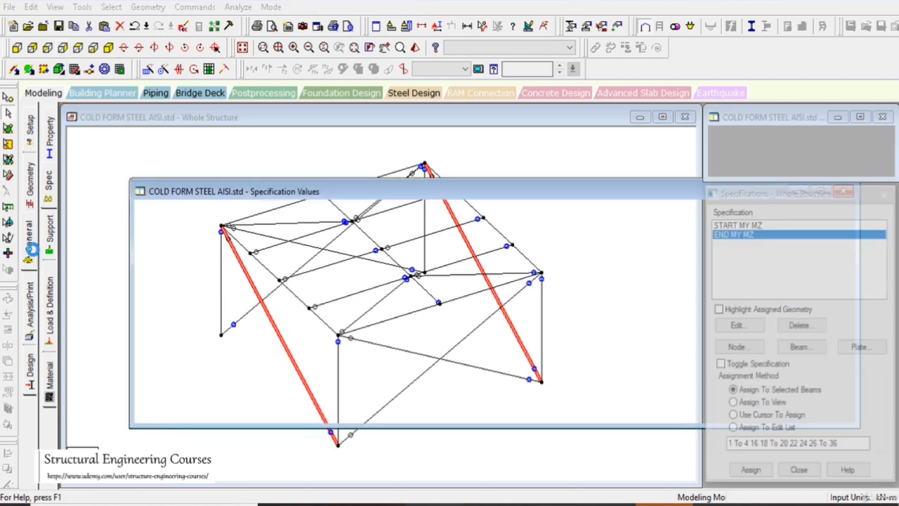
click(730, 143)
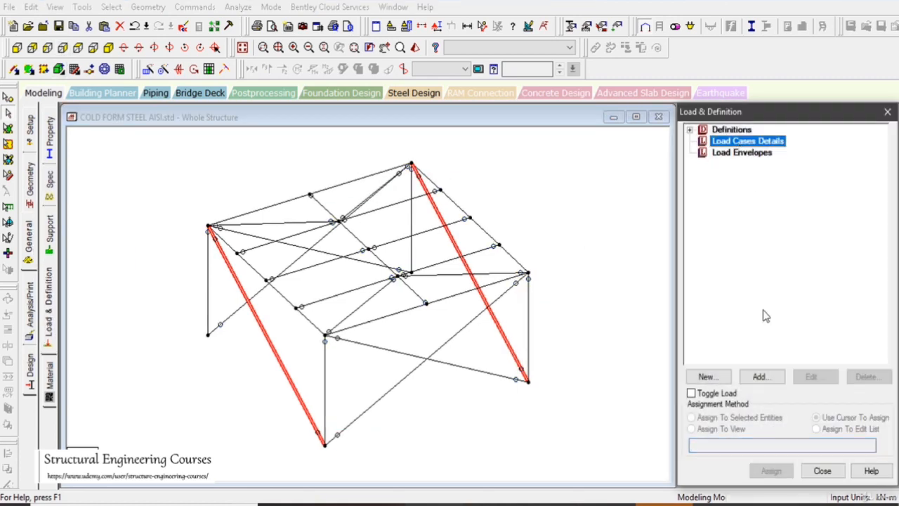
click(760, 379)
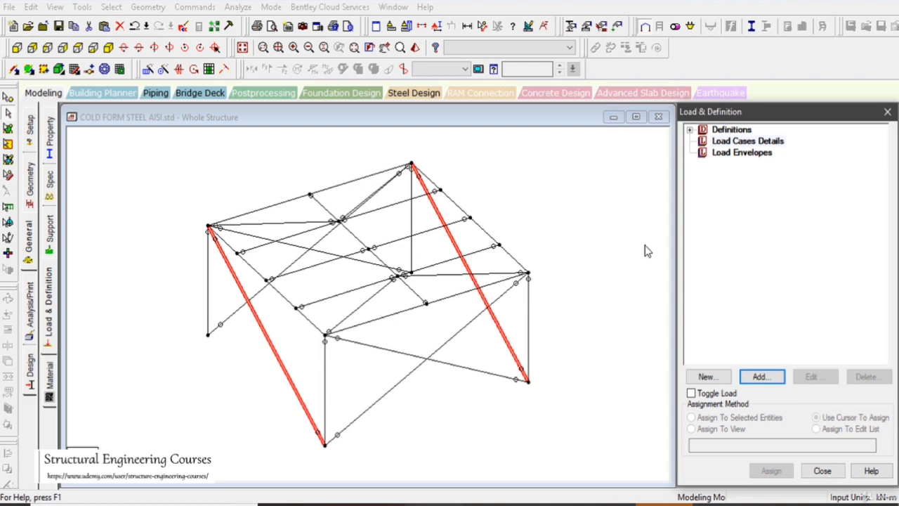
click(748, 143)
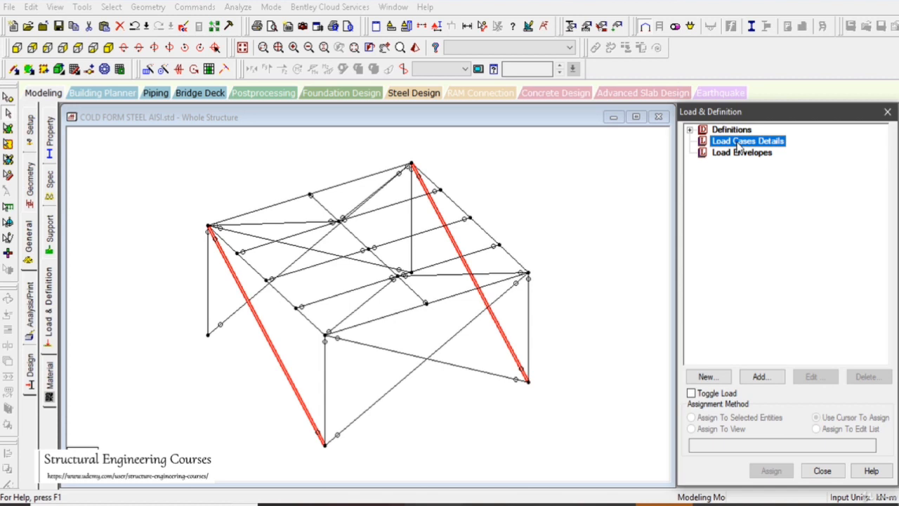
click(759, 377)
click(522, 168)
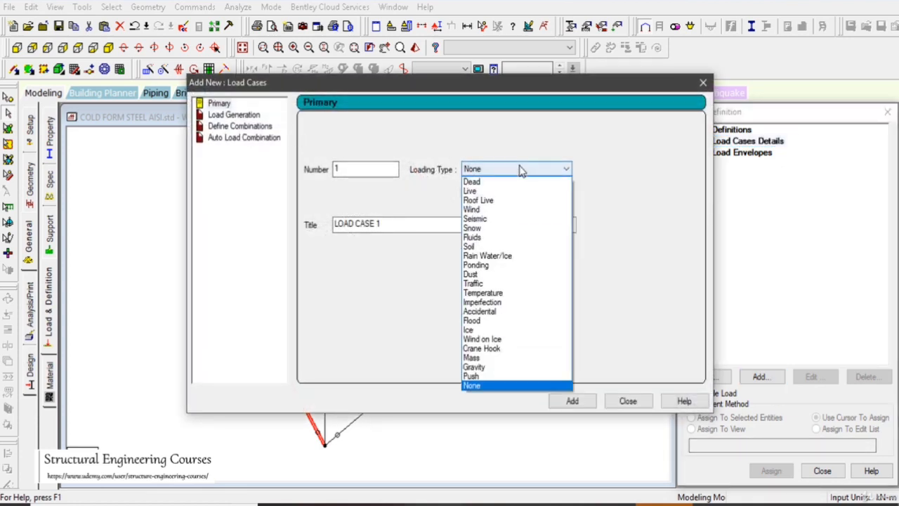
click(513, 180)
drag(404, 224, 327, 229)
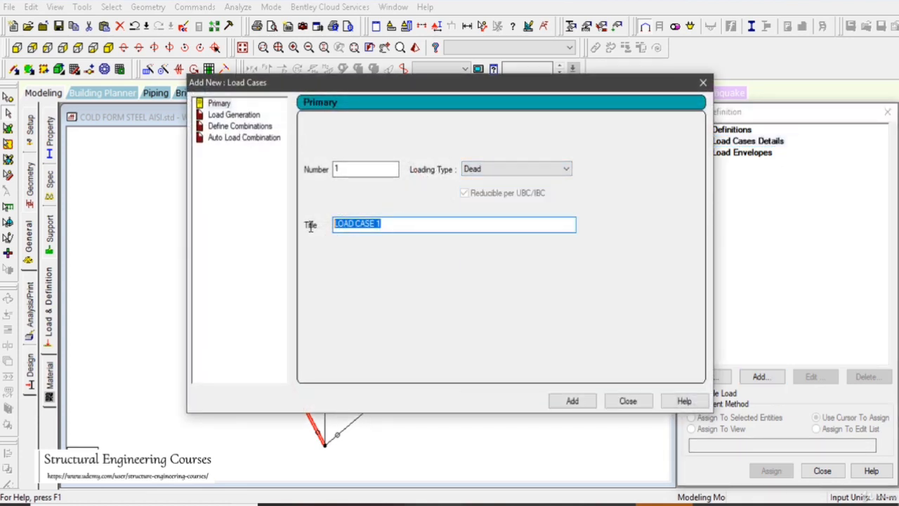
text(DL)
click(572, 401)
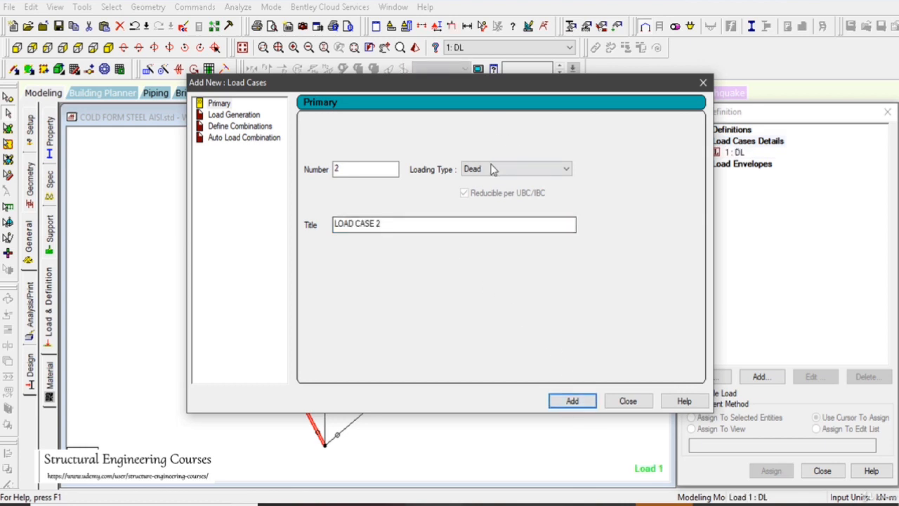
Create primary load case 2 with the Live loading type and the title LL
click(492, 170)
click(490, 190)
drag(405, 226, 300, 234)
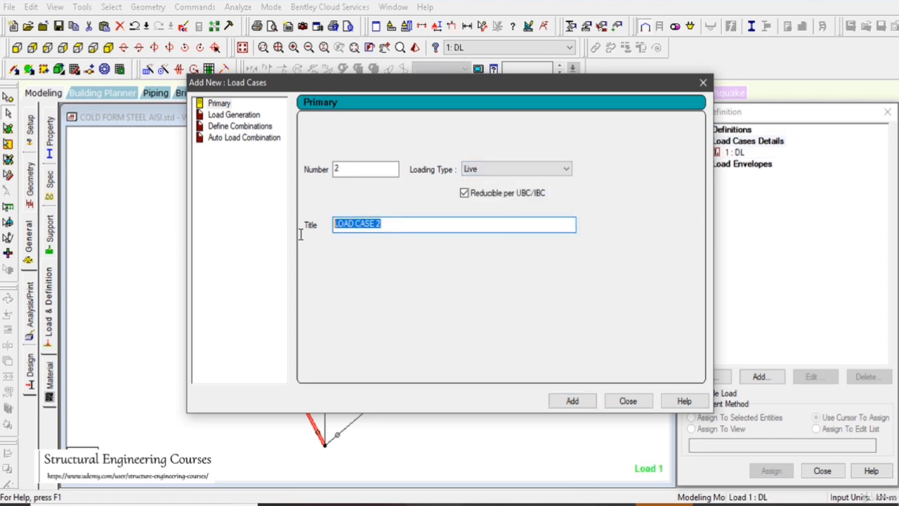
text(LL)
click(573, 401)
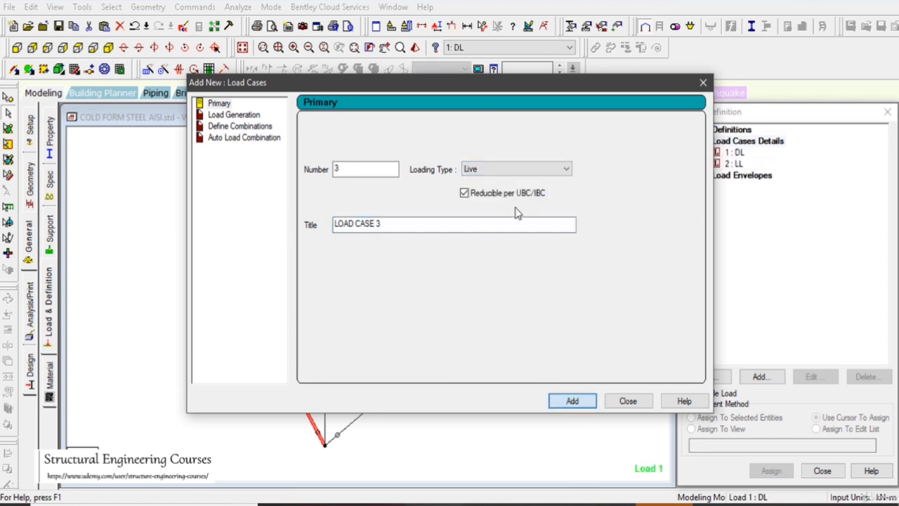
Create primary load case 3 with the Wind loading type and the title WLX
click(496, 171)
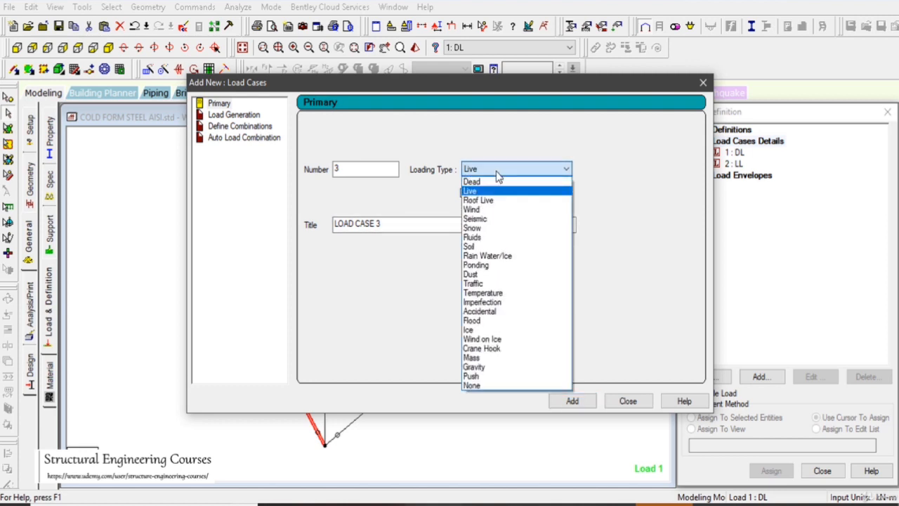
click(484, 209)
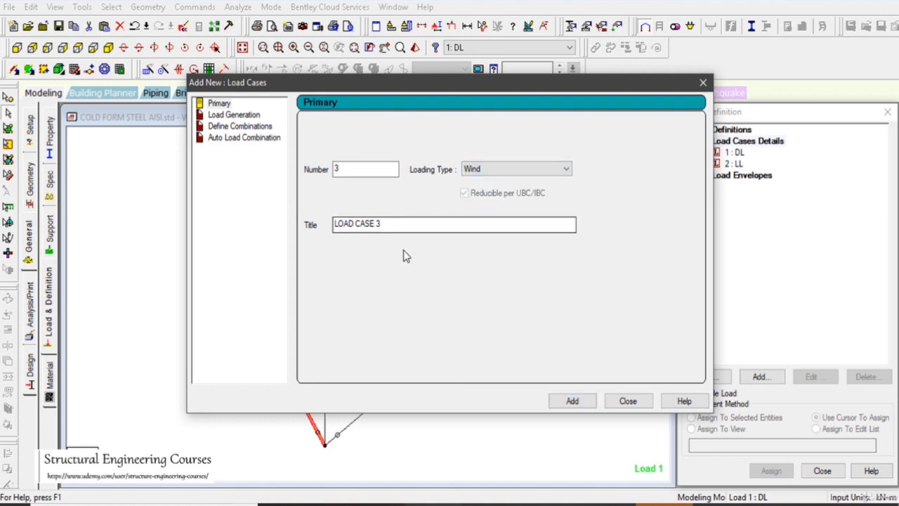
drag(400, 225, 314, 252)
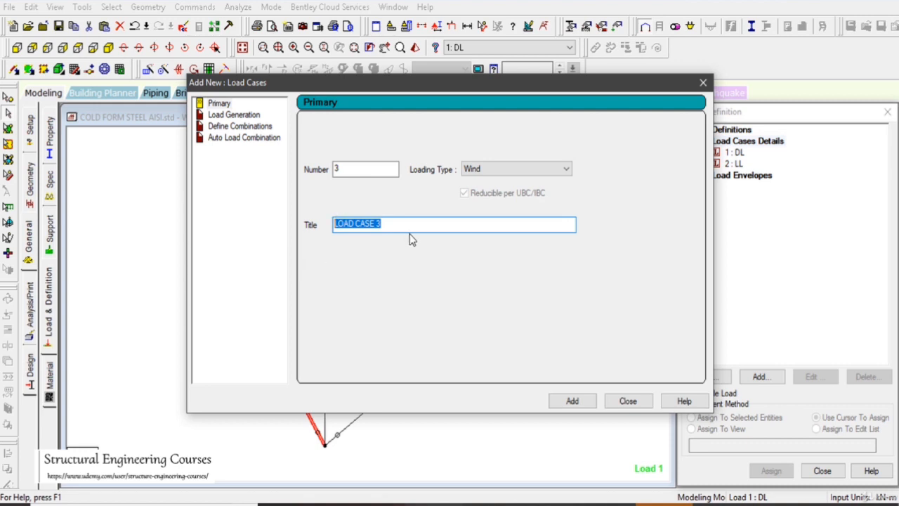
text(W)
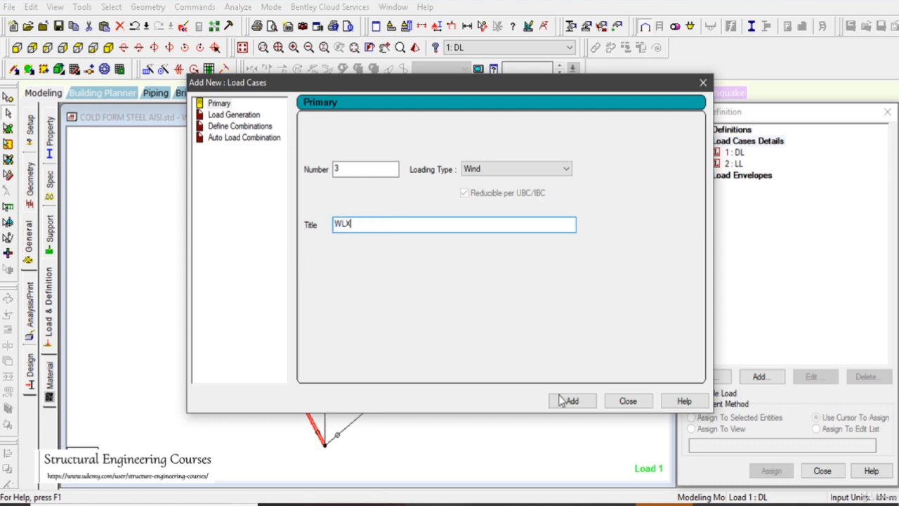
text(LX)
click(570, 401)
Create primary load case 4 with the Wind loading type and the title WLZ, and finish adding load cases
drag(393, 225, 169, 218)
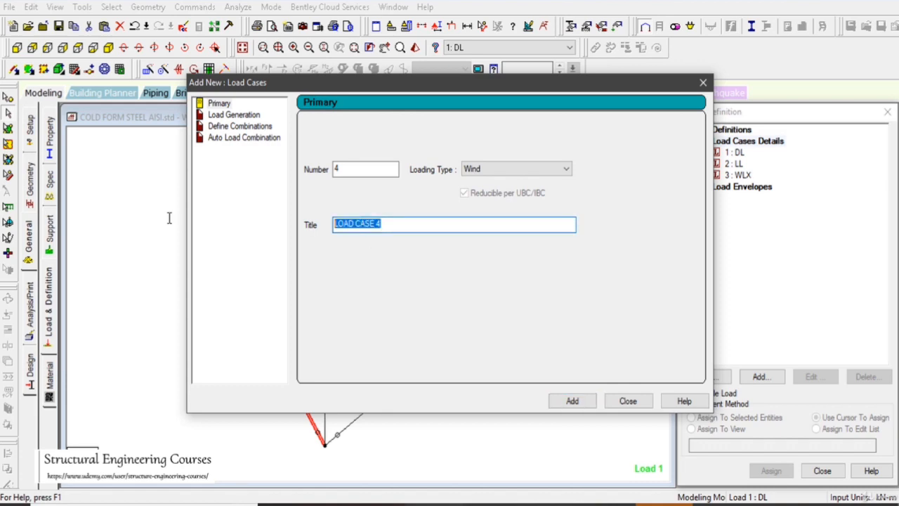
text(WLZ)
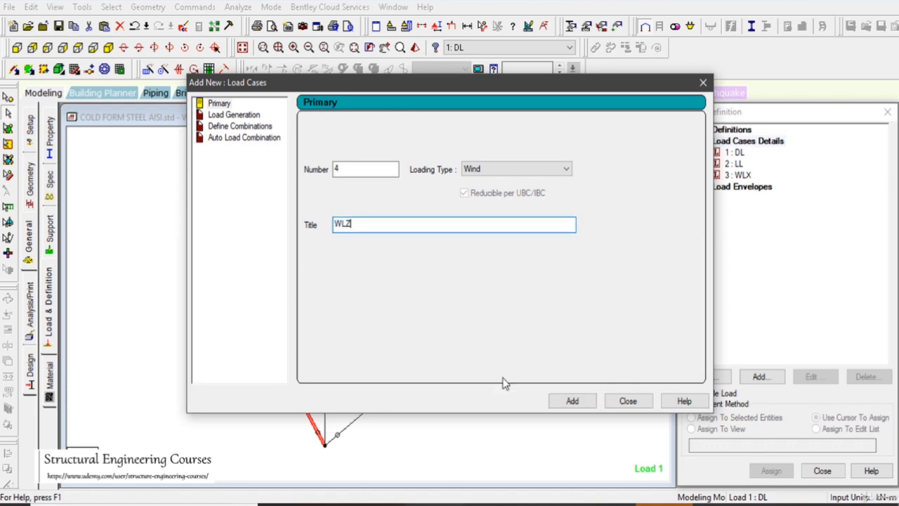
click(572, 401)
click(628, 402)
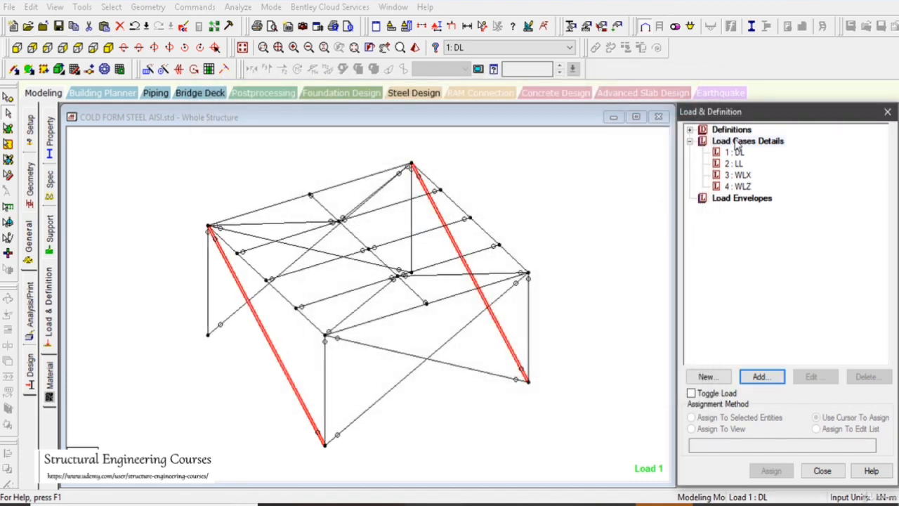
Add wind definition type 1 with the comment WIND 1
click(688, 130)
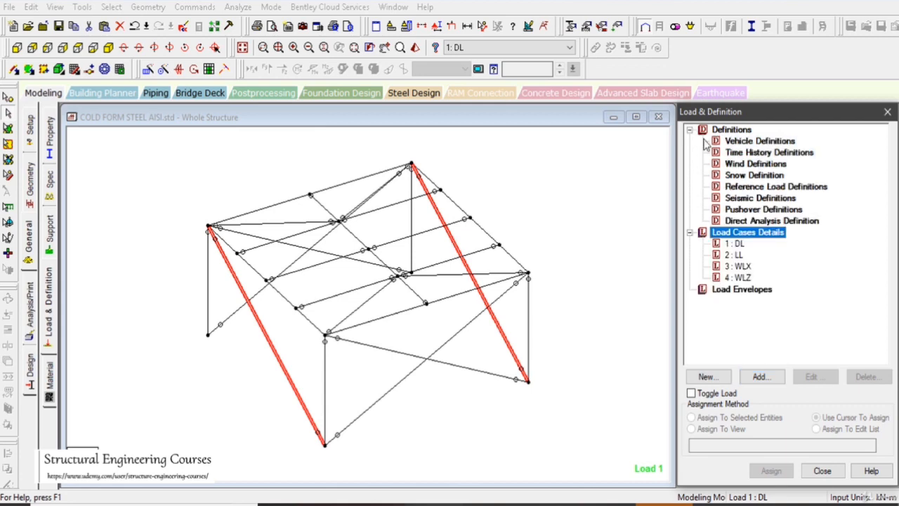
click(757, 165)
click(760, 377)
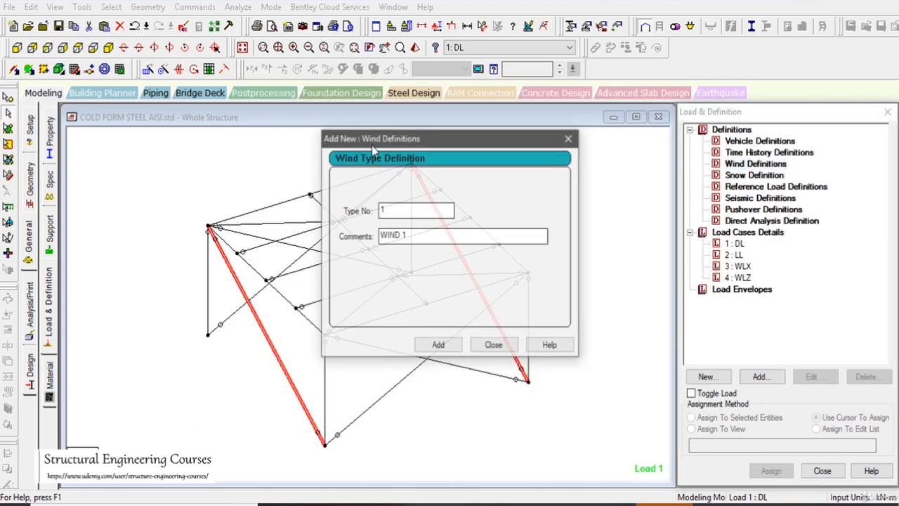
click(437, 345)
click(493, 345)
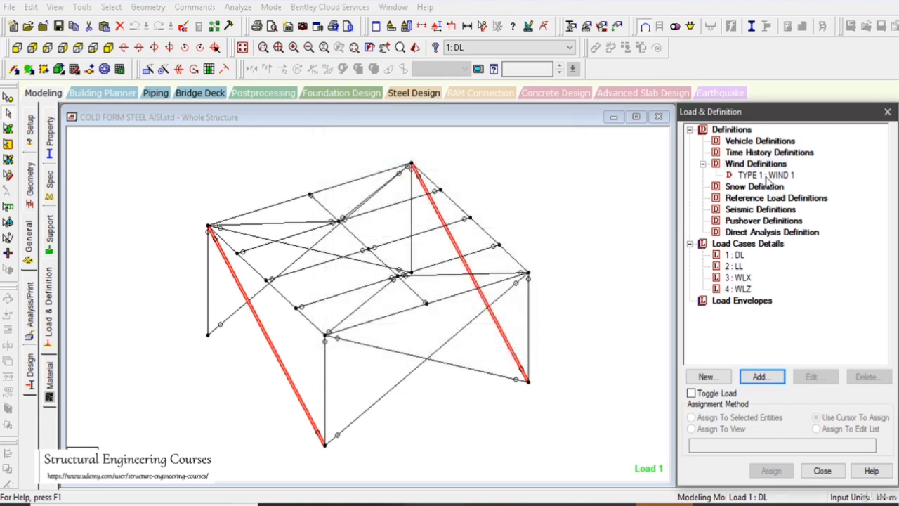
Add a custom wind intensity of 1.5 kN/m² at a height of 10 m to the WIND 1 definition
click(771, 374)
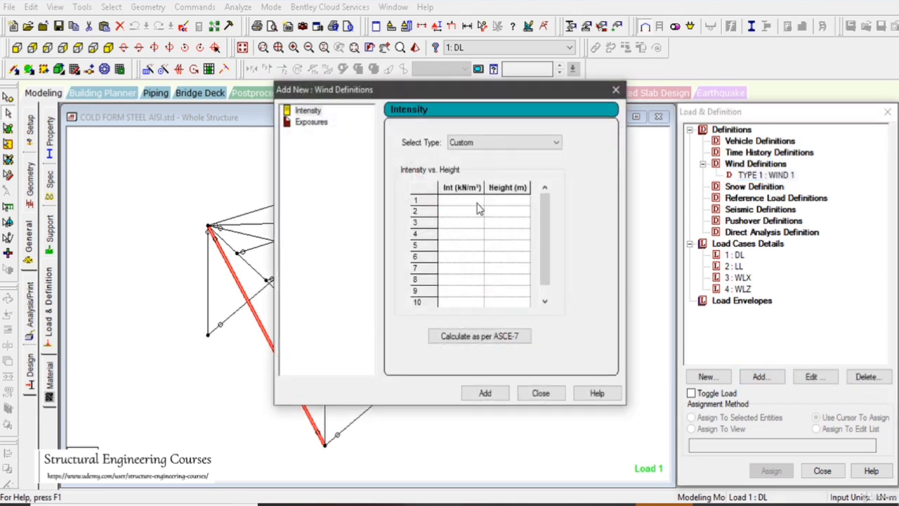
click(461, 200)
text(1.5)
click(508, 201)
text(1)
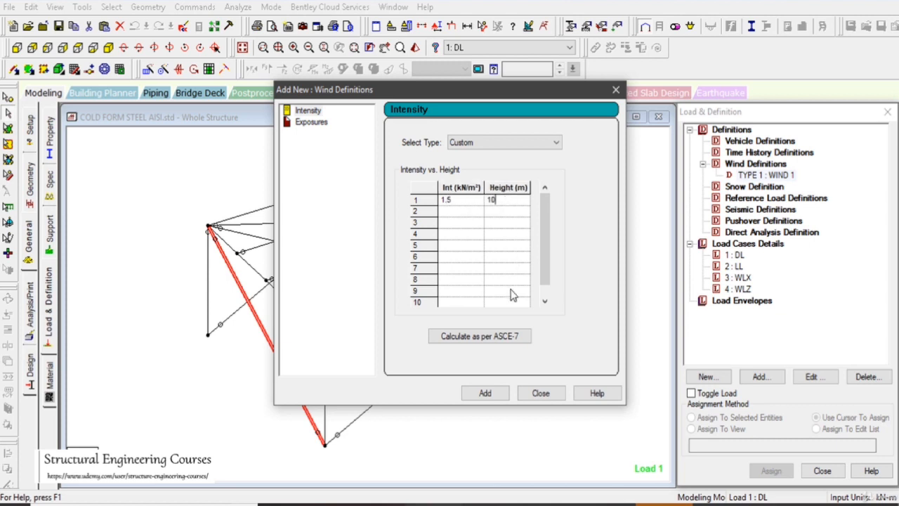
click(496, 397)
click(496, 394)
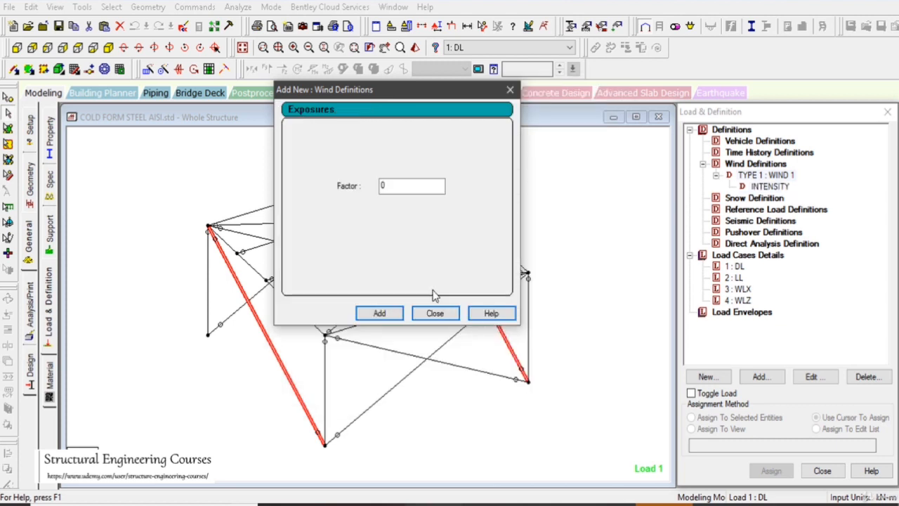
Add an exposure with factor 1 to the WIND 1 definition and finish the wind definition
text(1)
click(380, 313)
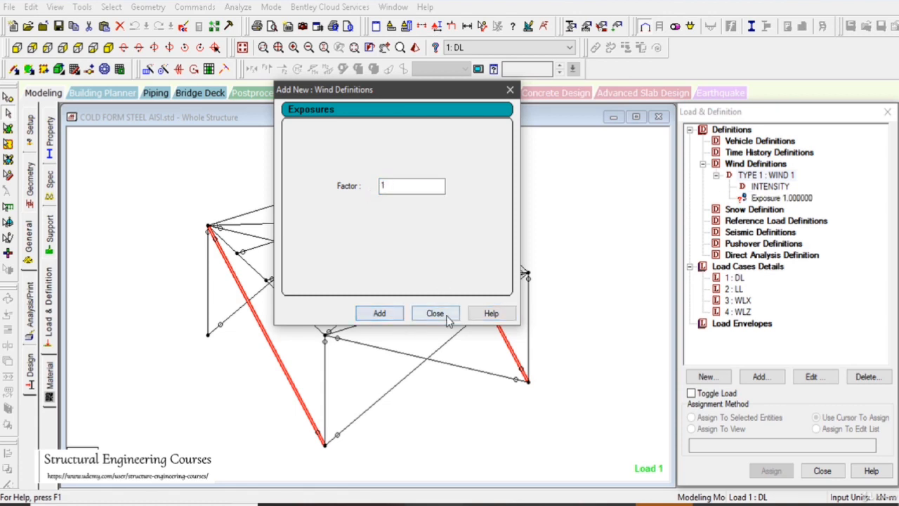
click(435, 313)
Assign the wind exposure with factor 1 to the entire structure in view and confirm the assignment
click(781, 197)
click(725, 430)
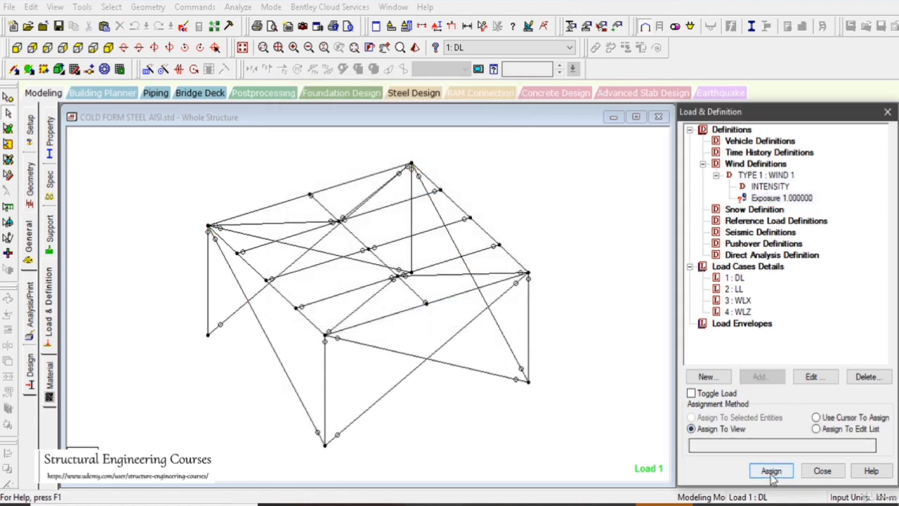
click(770, 471)
click(747, 330)
Add a selfweight load in the Y direction with factor -1.05 to load case 1 DL
scroll(560, 280, down, 2)
middle_drag(587, 281, 594, 265)
scroll(584, 273, up, 2)
click(584, 274)
click(735, 279)
click(758, 378)
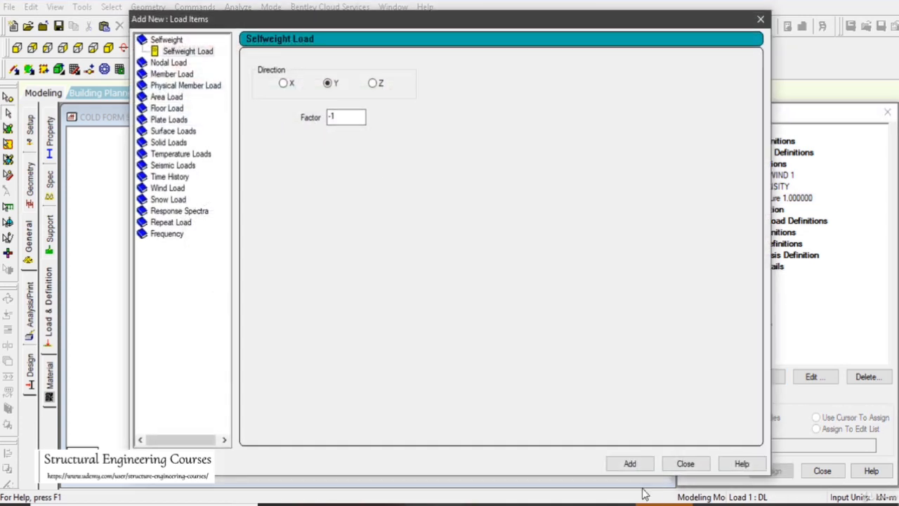
click(345, 118)
click(631, 464)
click(686, 463)
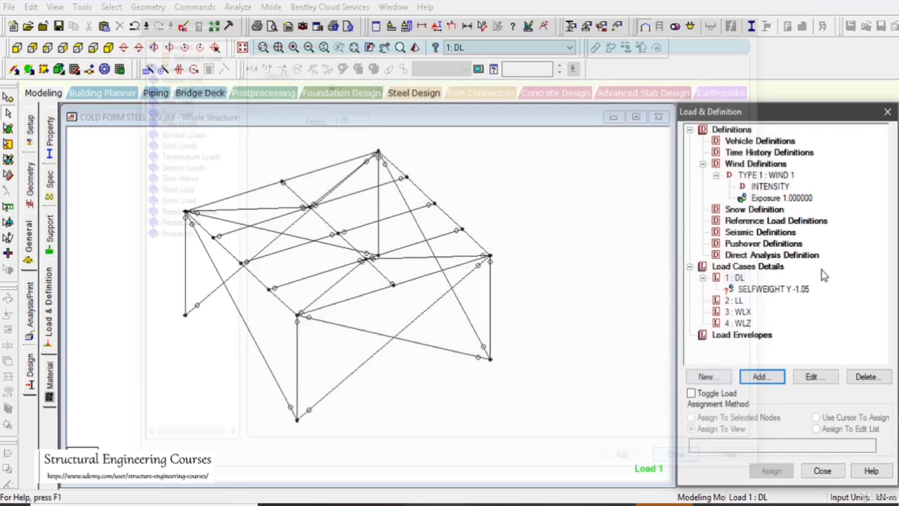
Assign the dead load selfweight to the entire structure in view and confirm the assignment
click(779, 288)
click(771, 470)
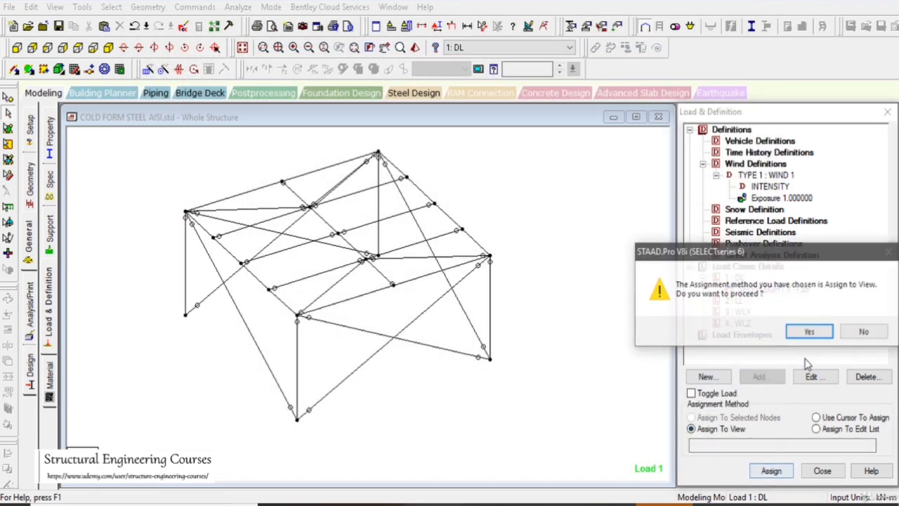
click(746, 332)
Select all roof-level beams of the frame, leaving out the diagonal roof braces
click(734, 277)
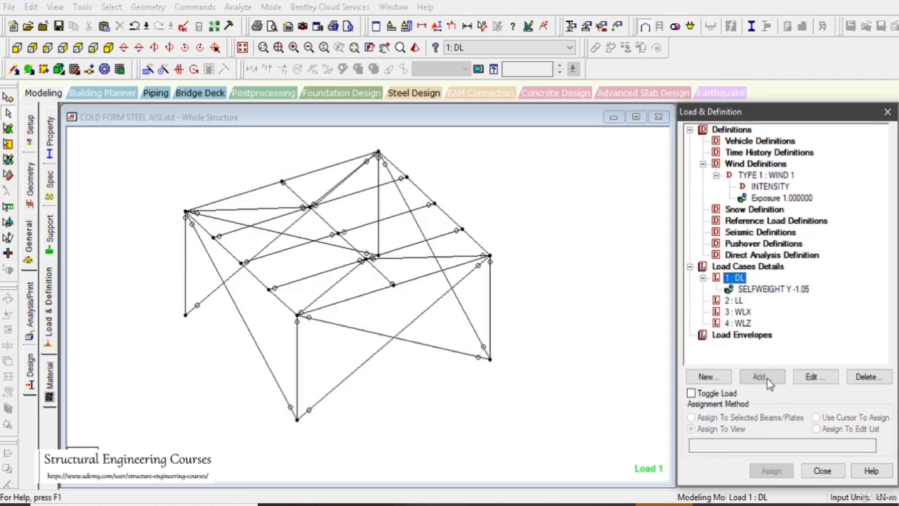
click(32, 48)
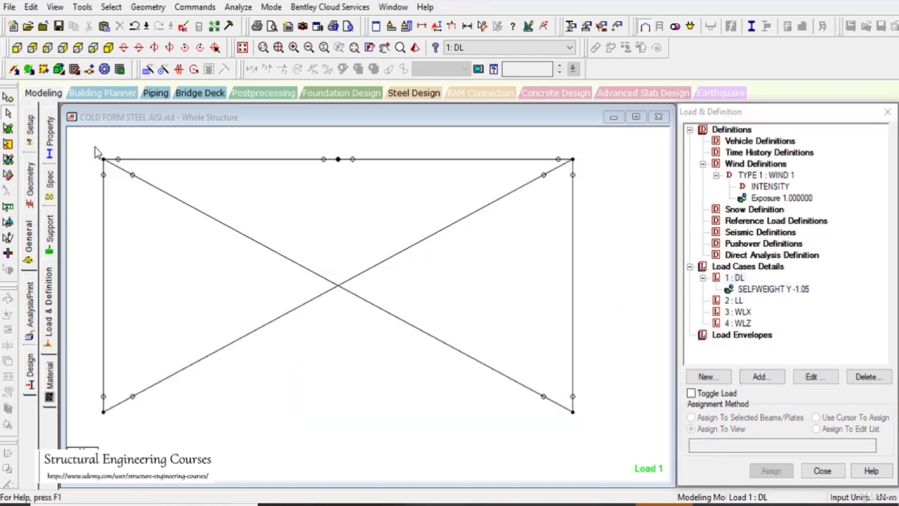
drag(98, 146, 667, 184)
click(108, 48)
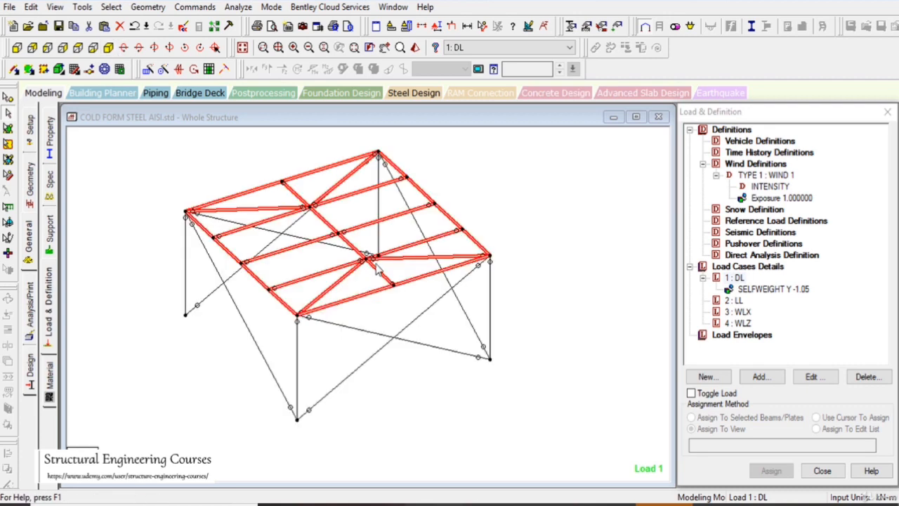
ctrl+click(266, 236)
ctrl+click(346, 210)
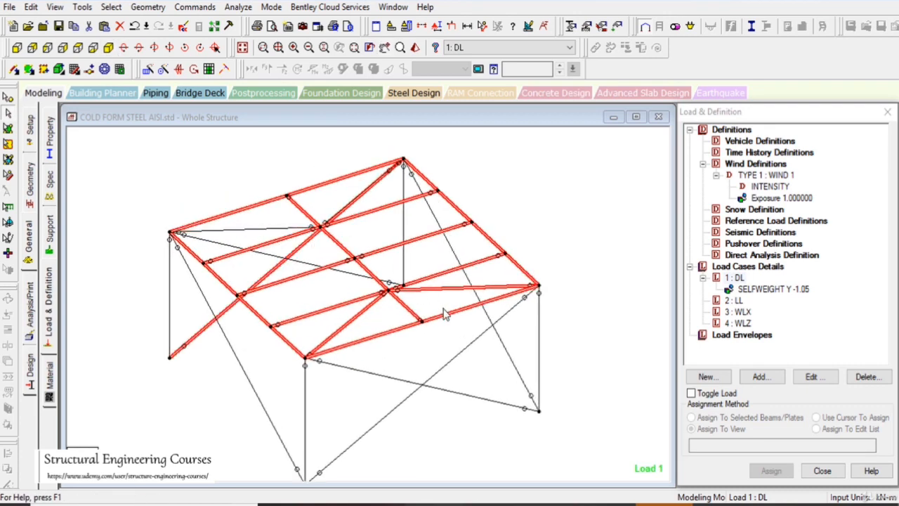
ctrl+click(264, 279)
ctrl+click(441, 288)
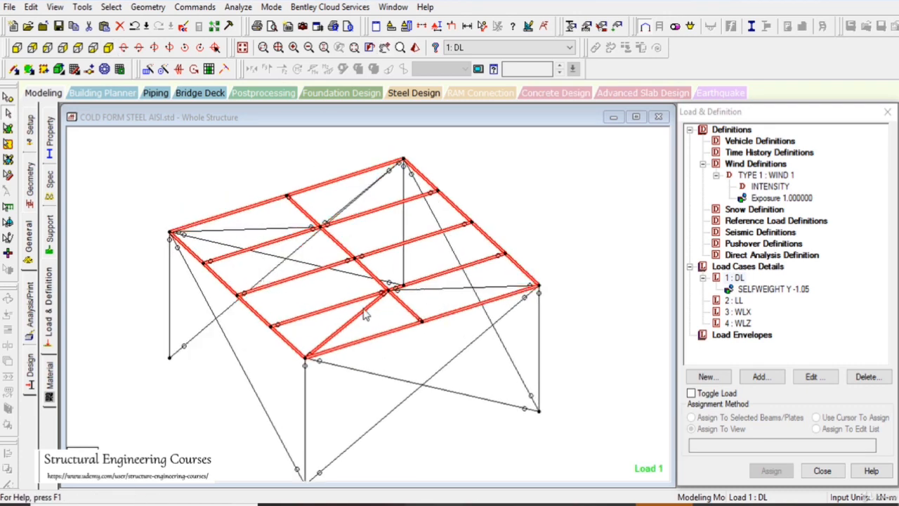
ctrl+click(362, 309)
middle_drag(424, 303, 432, 296)
Create a Floor group named 1 and associate the selected roof beams with it
key(ctrl+g)
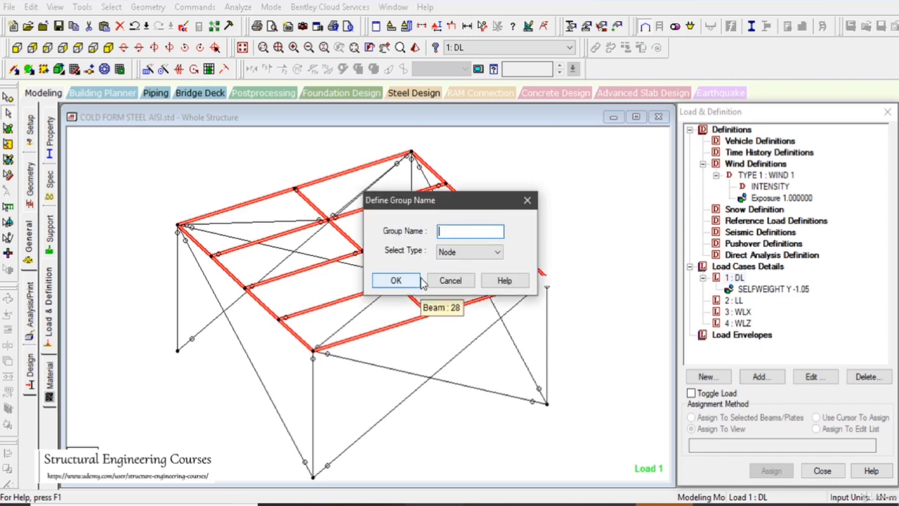
text(1)
click(469, 251)
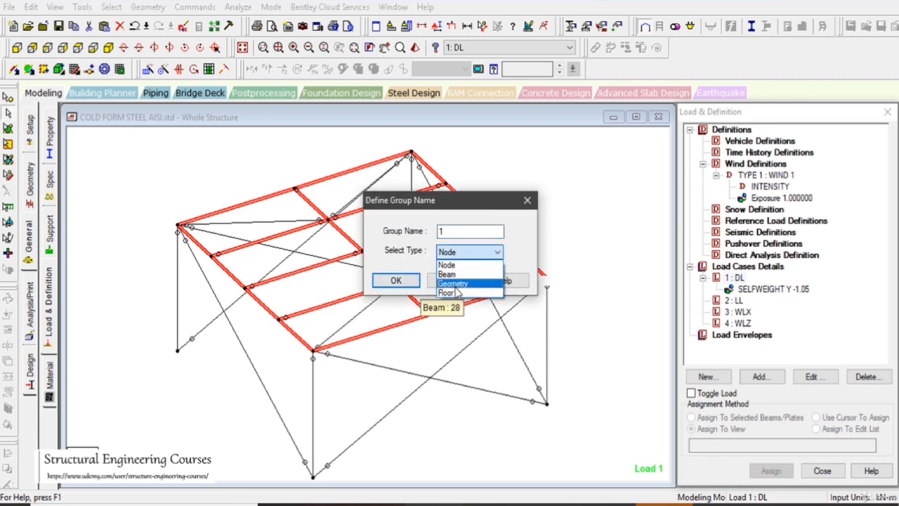
click(464, 298)
click(397, 280)
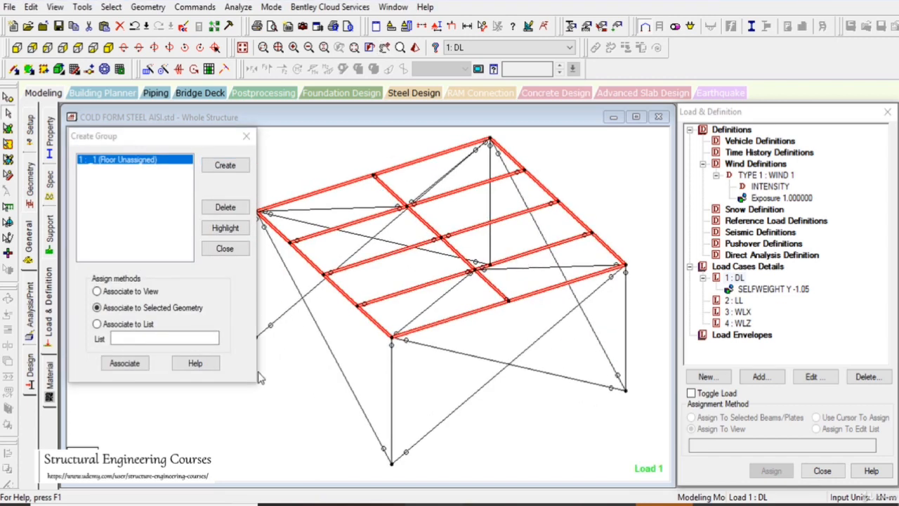
click(124, 363)
click(225, 249)
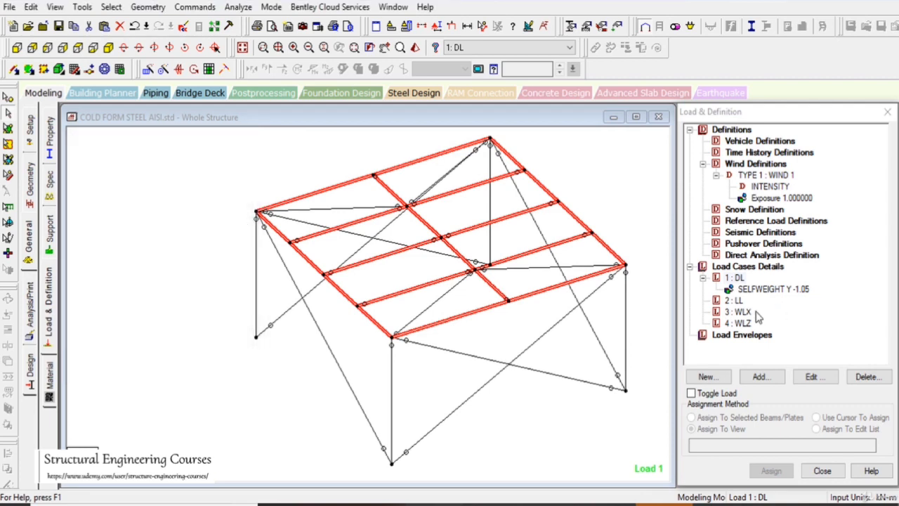
Add a floor load of -1 kN/m² in Global Y on the roof group to load case 1 DL
click(735, 278)
click(760, 376)
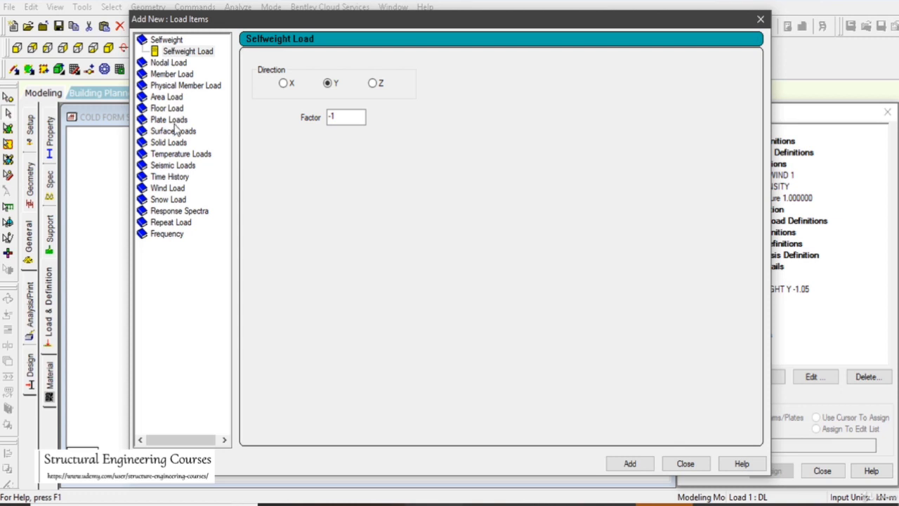
click(166, 109)
click(321, 89)
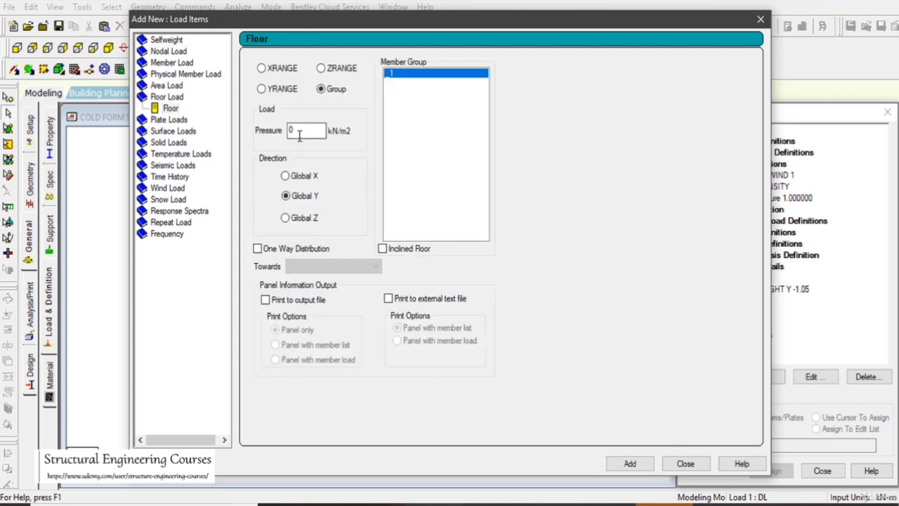
drag(302, 131, 275, 135)
text(-1)
drag(571, 18, 493, 19)
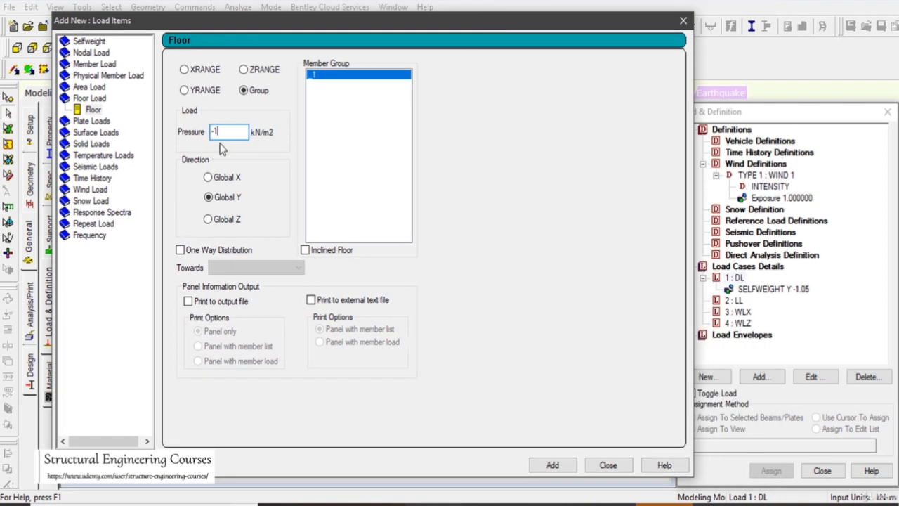
click(553, 465)
click(607, 465)
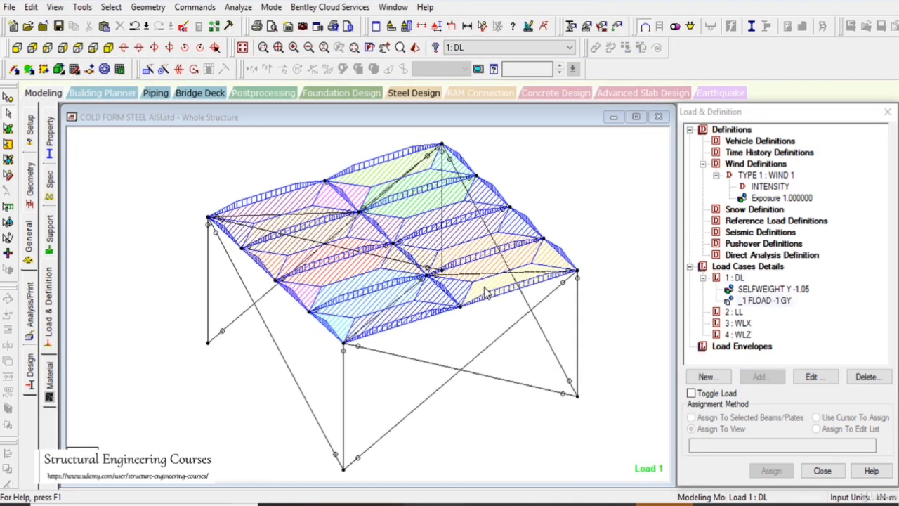
Measure the short and long side of a roof panel between its corner nodes
scroll(485, 293, up, 2)
click(482, 26)
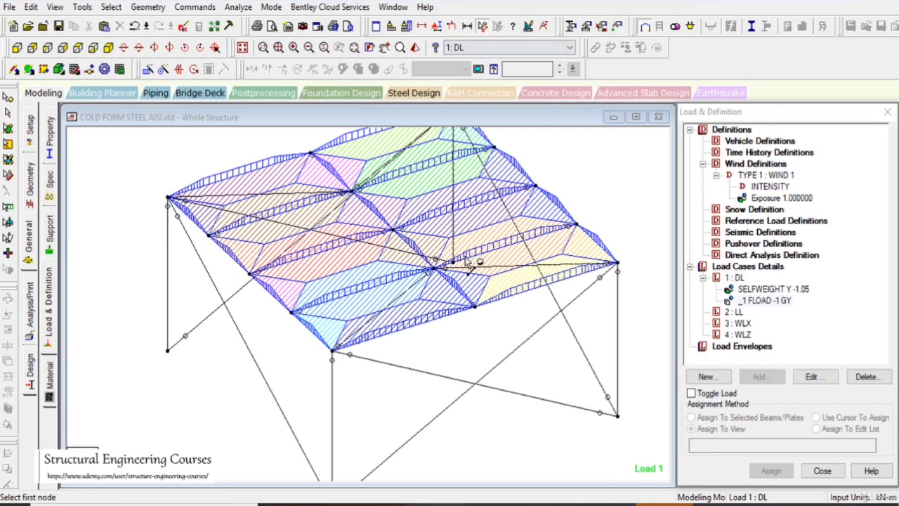
click(435, 268)
click(474, 307)
click(436, 270)
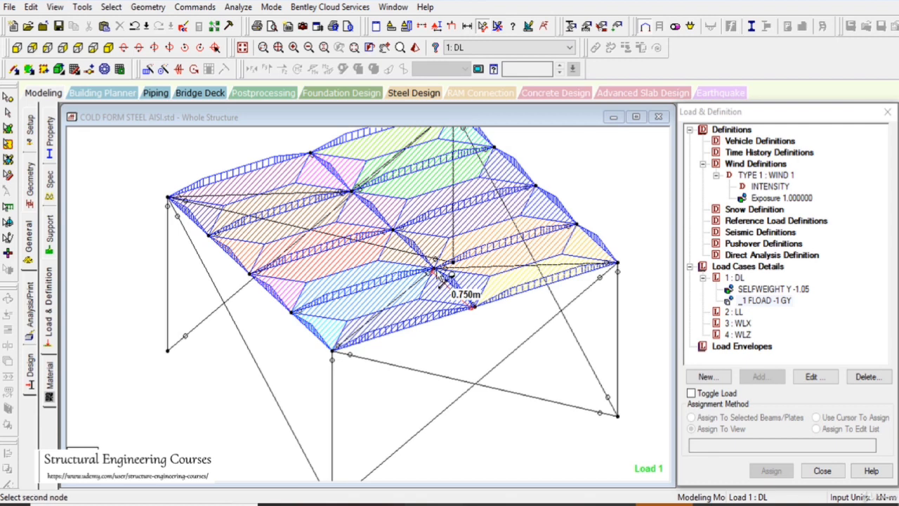
click(576, 225)
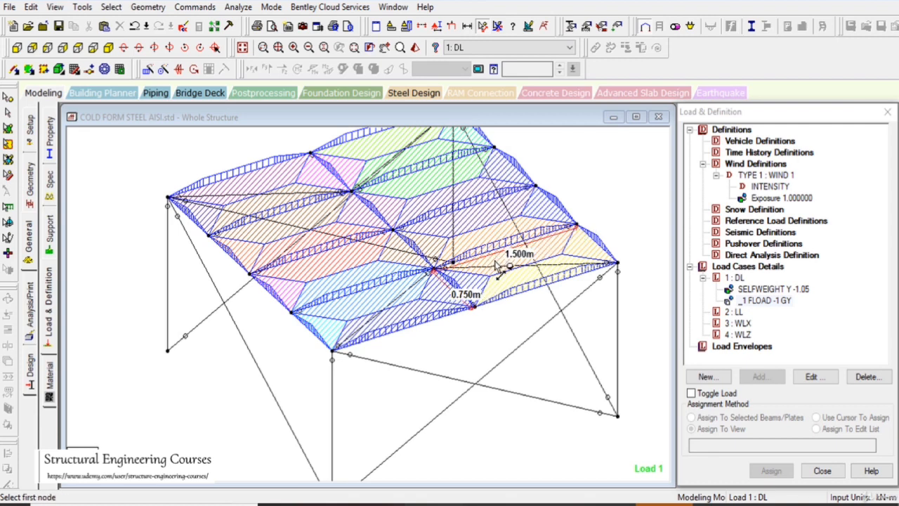
Change the dead load case's floor load to One Way Distribution towards the default longer direction
double_click(764, 300)
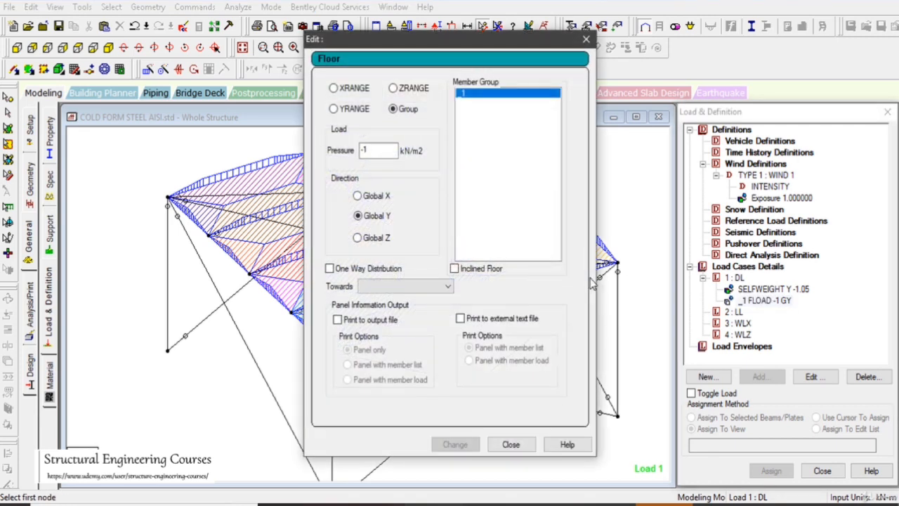
click(365, 268)
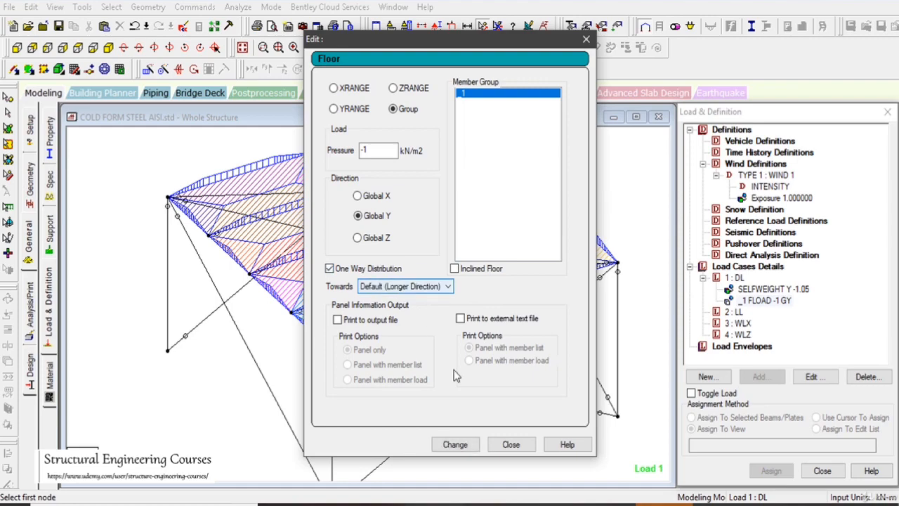
click(455, 444)
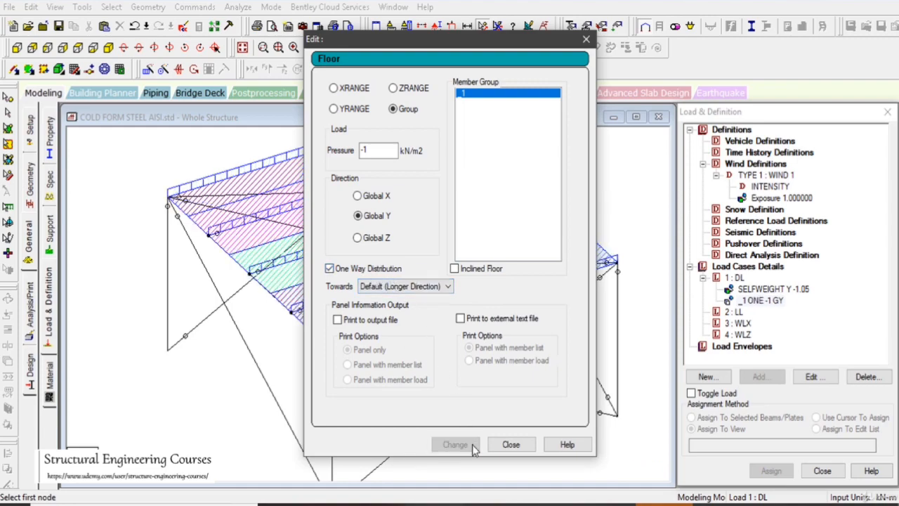
click(510, 444)
middle_drag(421, 330, 596, 330)
Add a floor load of -2 kN/m² in Global Y on the roof group to load case 2 LL
click(734, 311)
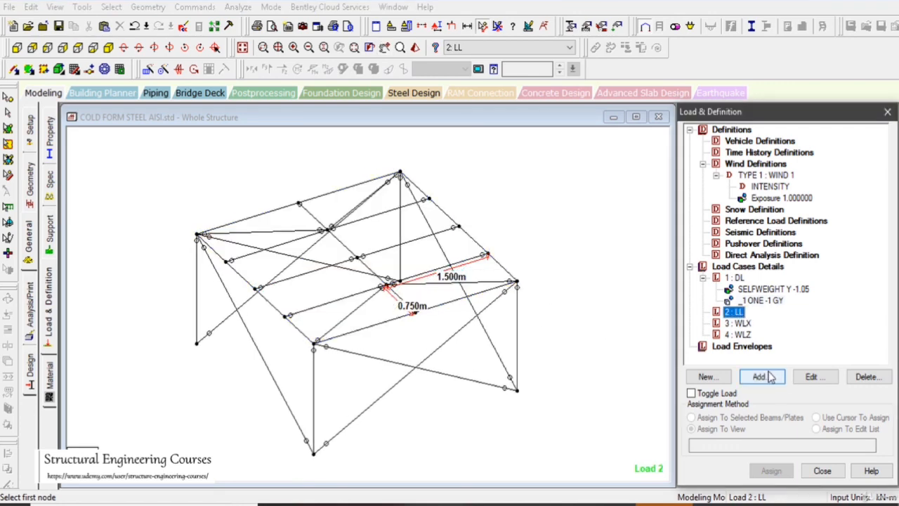
click(760, 377)
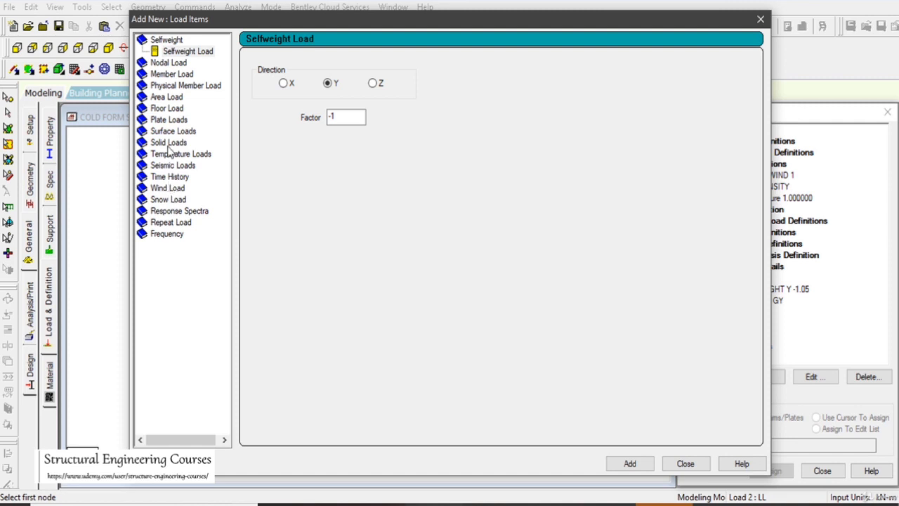
click(167, 110)
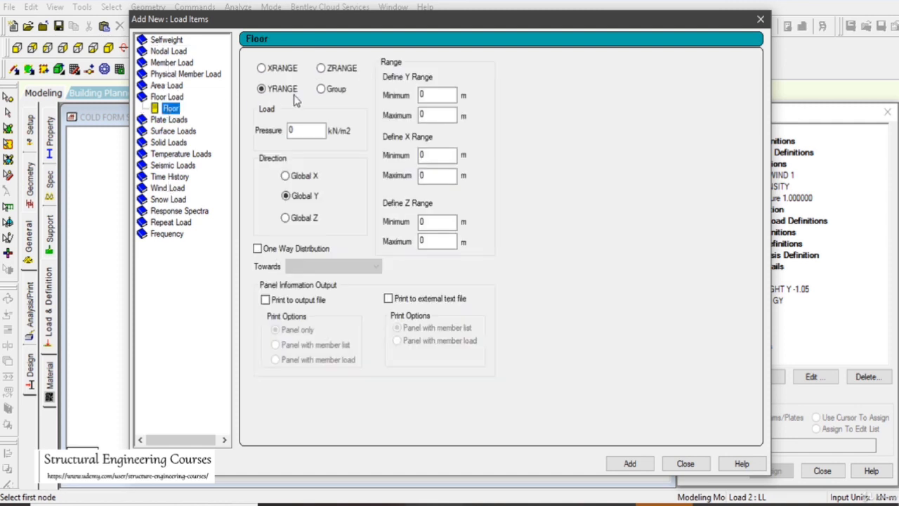
click(336, 88)
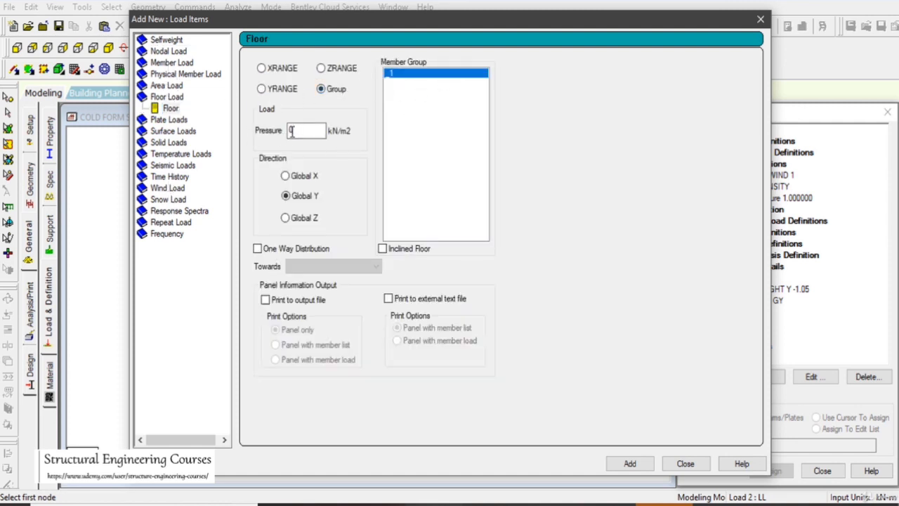
text(-2)
click(630, 464)
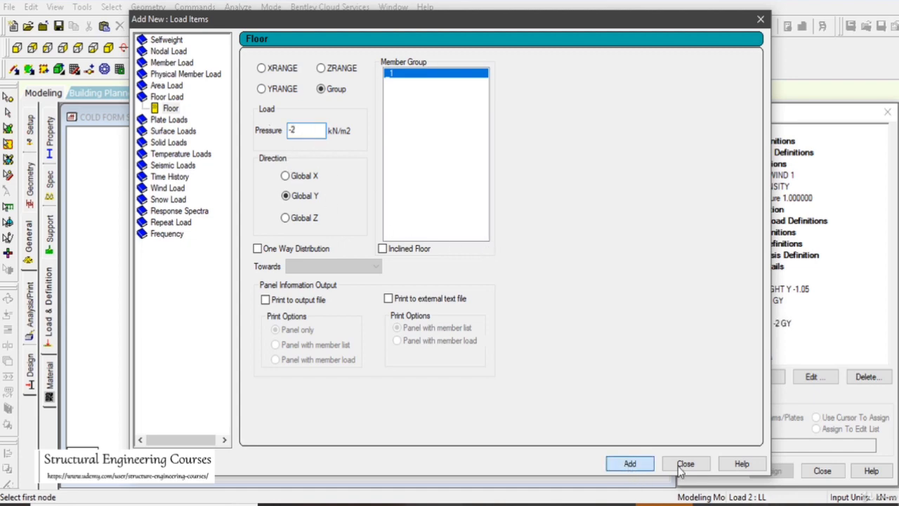
click(686, 463)
Add a type 1 wind load on the X windward face with factor 1 and Open Structure to load case 3 WLX
click(745, 335)
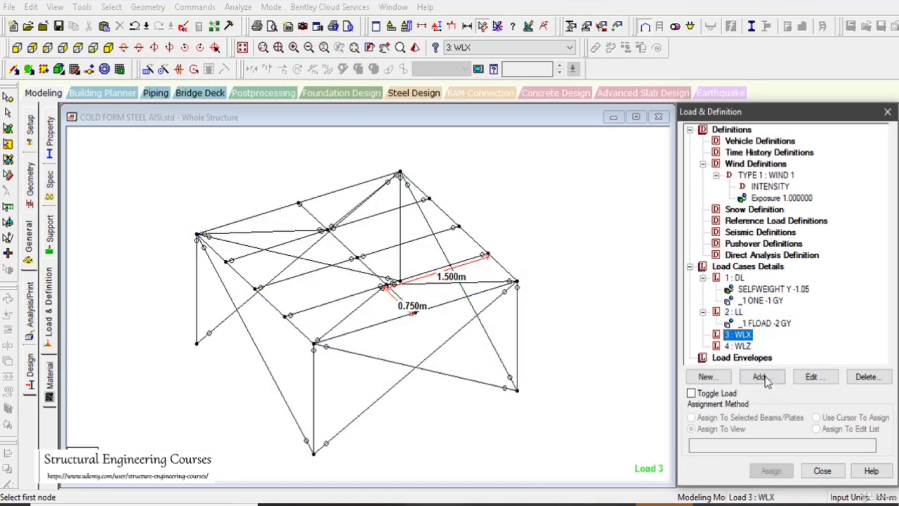
click(265, 147)
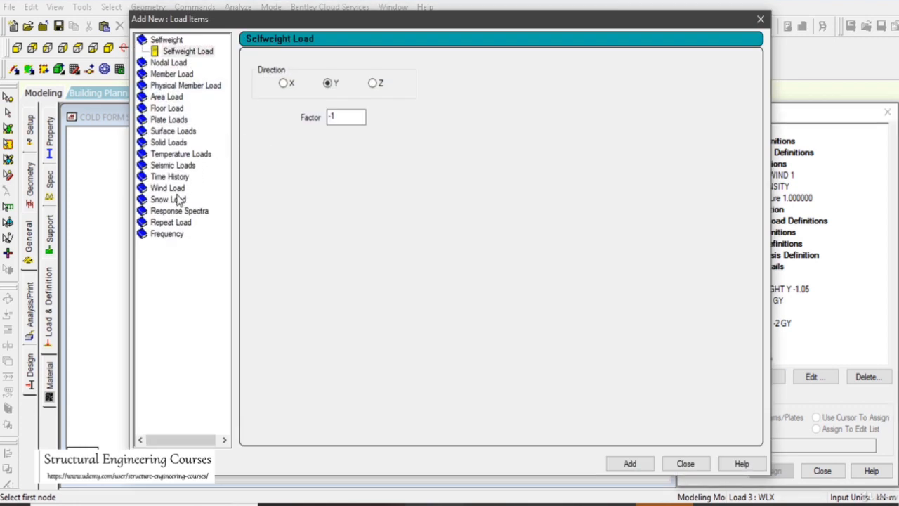
click(172, 189)
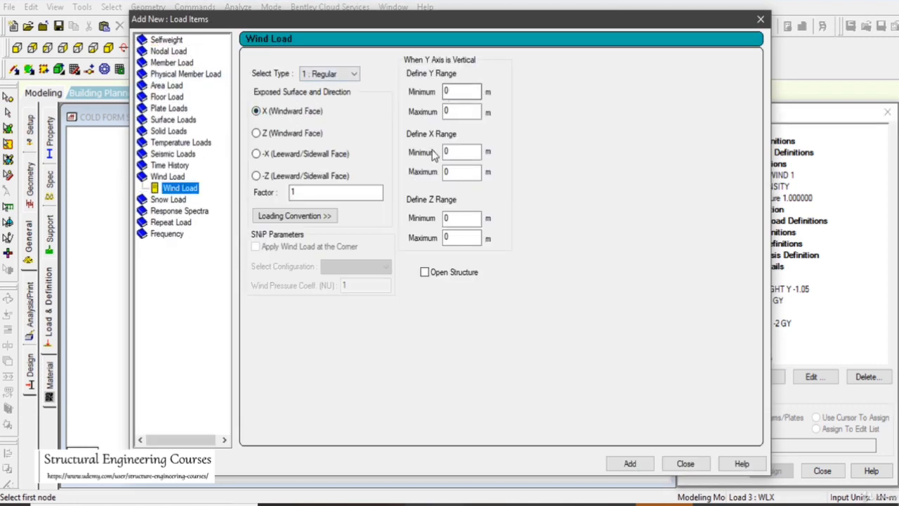
click(453, 268)
click(629, 463)
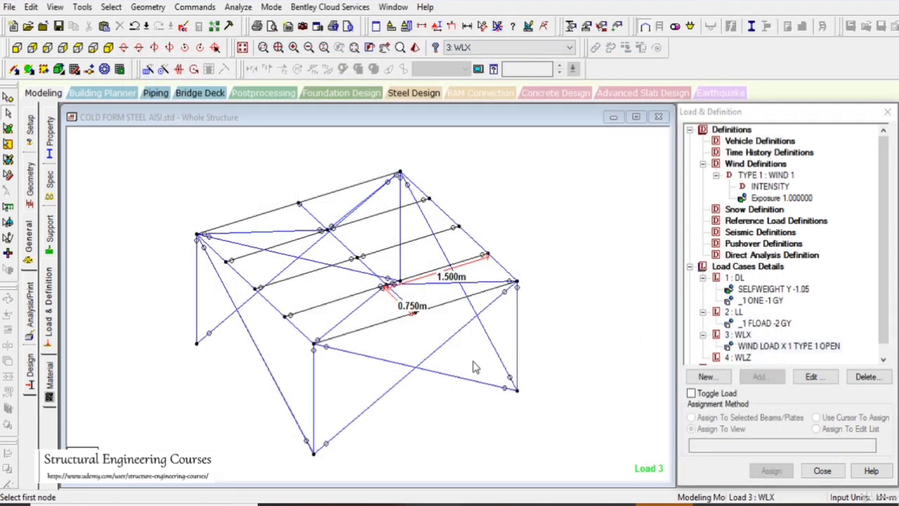
right_click(546, 380)
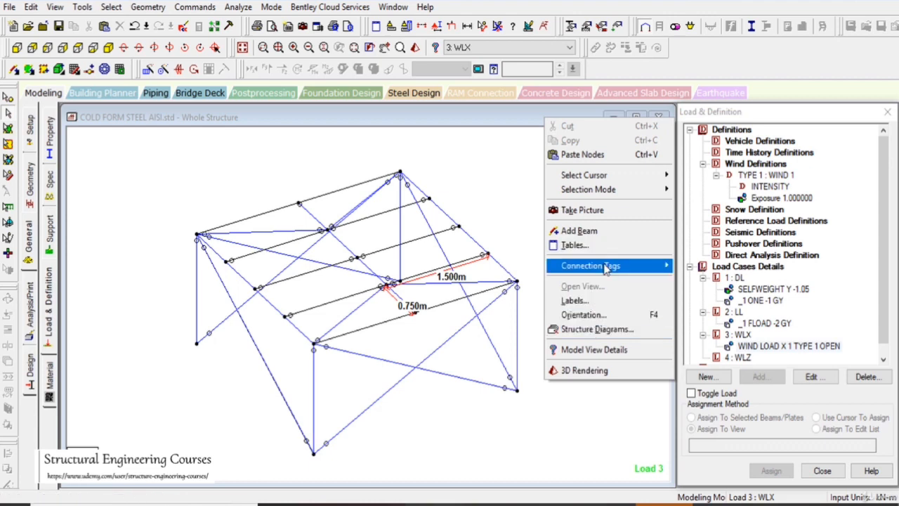
click(604, 301)
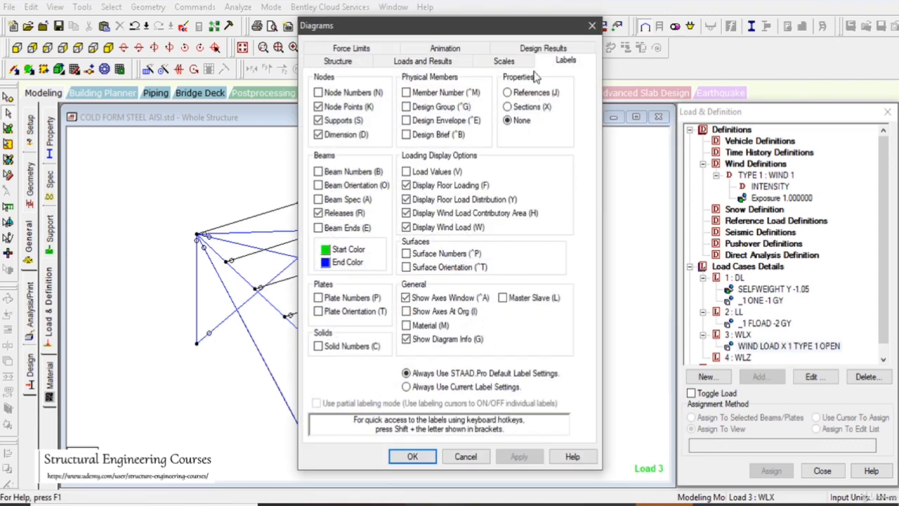
click(502, 60)
drag(509, 27, 630, 30)
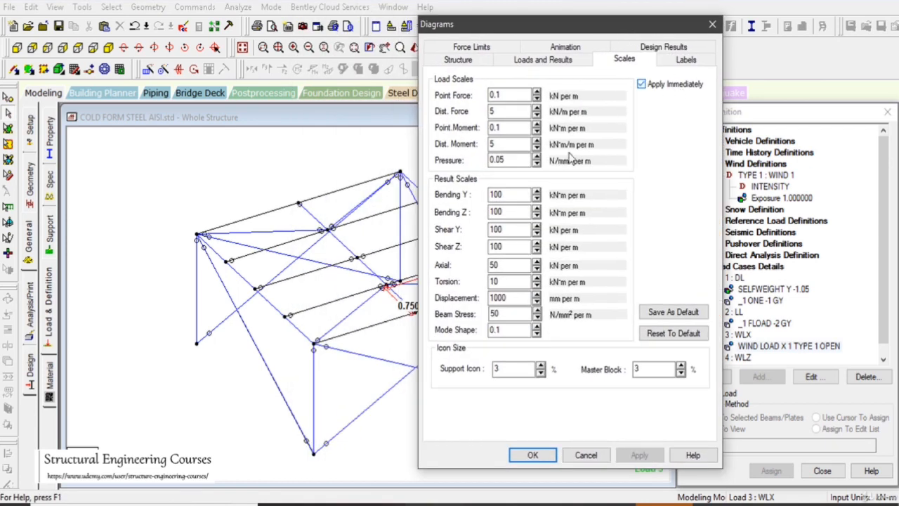
click(537, 116)
click(537, 115)
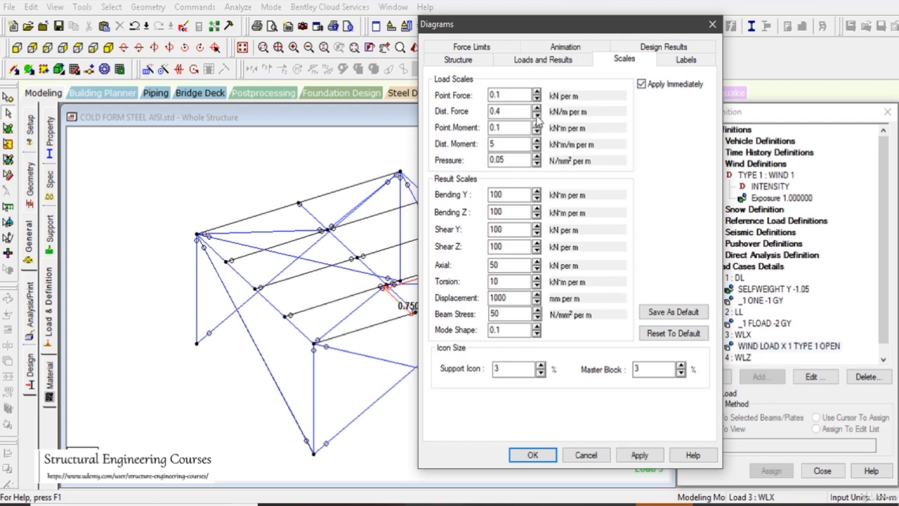
click(537, 115)
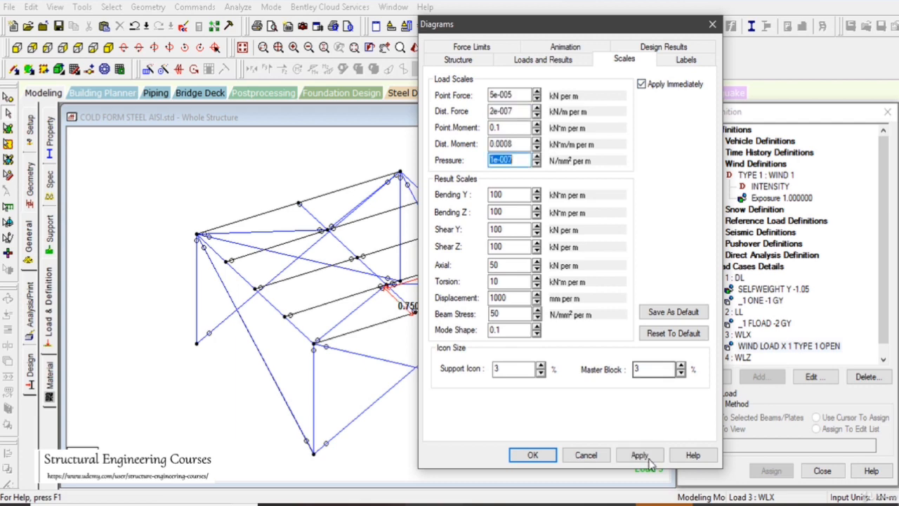
click(585, 454)
Examine the frame with the wind load of load case 3 WLX selected
scroll(597, 333, up, 2)
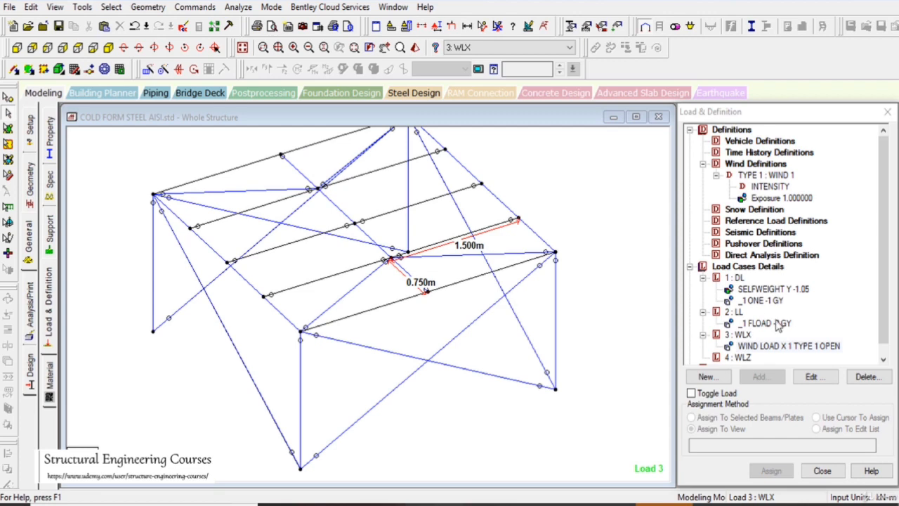
click(787, 346)
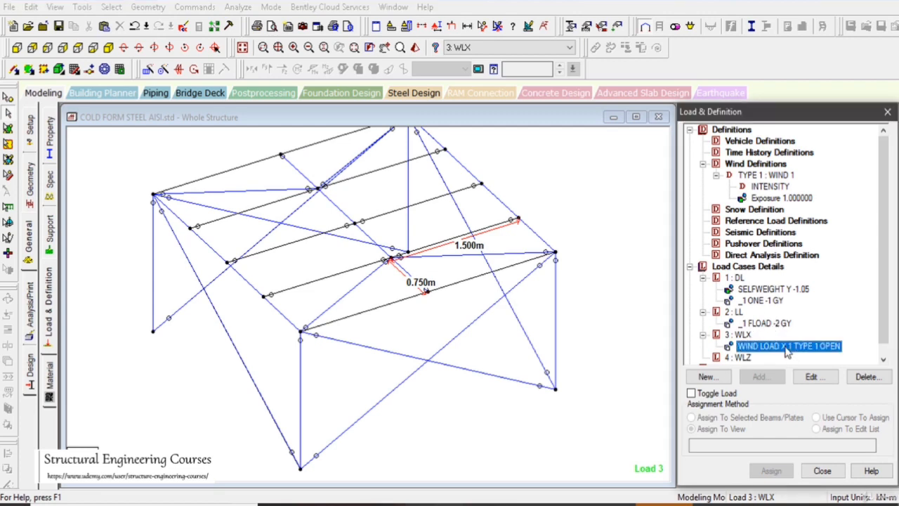
scroll(476, 335, up, 4)
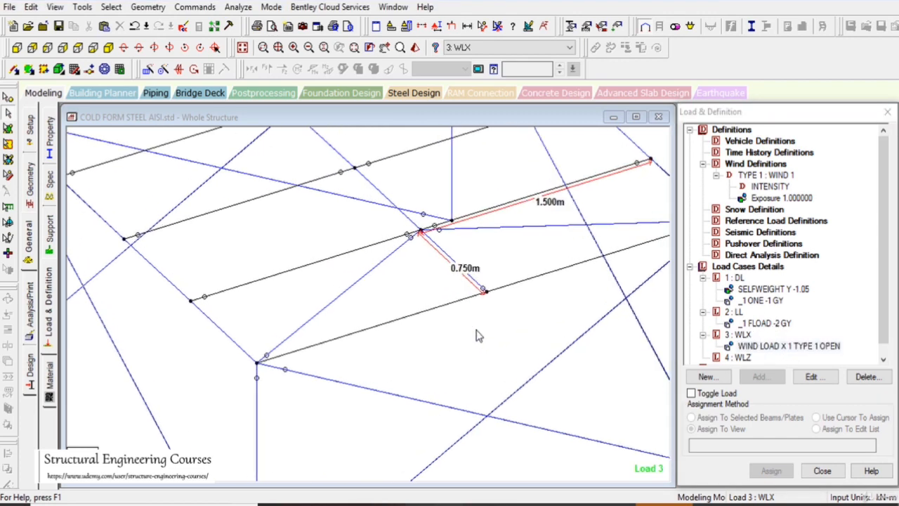
scroll(494, 349, down, 2)
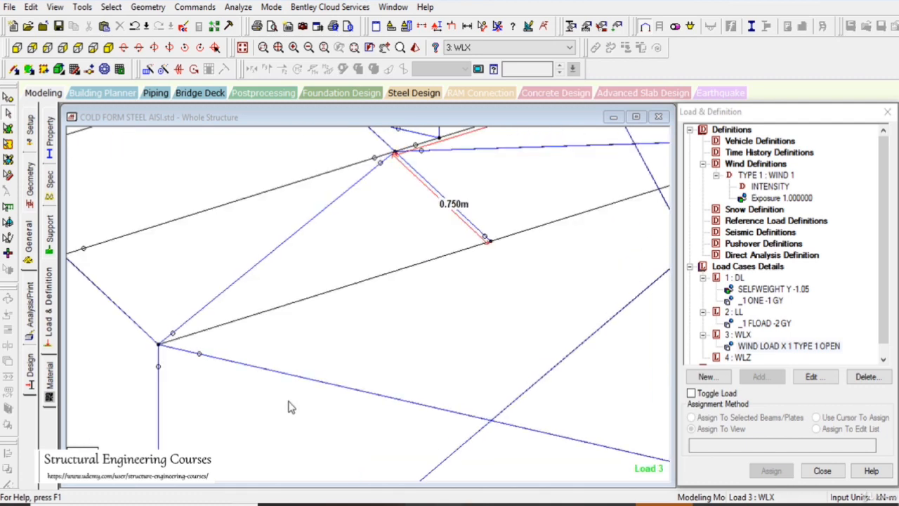
scroll(331, 332, down, 3)
scroll(353, 330, down, 5)
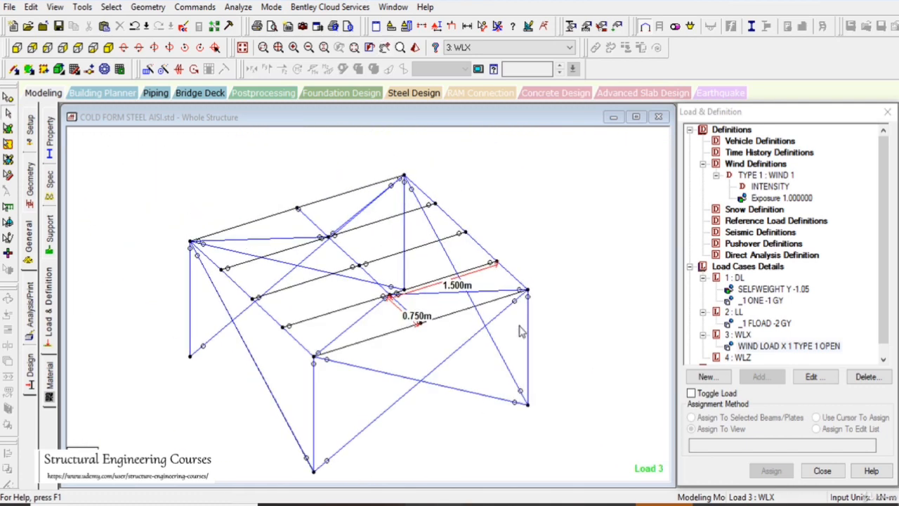
scroll(888, 291, down, 1)
Add a type 1 wind load on the Z windward face with factor 1 and Open Structure to load case 4 WLZ
click(739, 346)
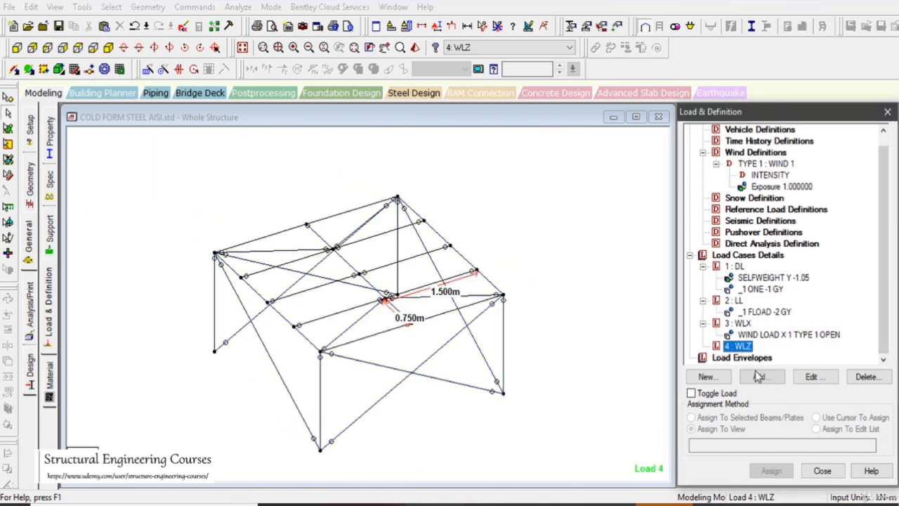
click(760, 376)
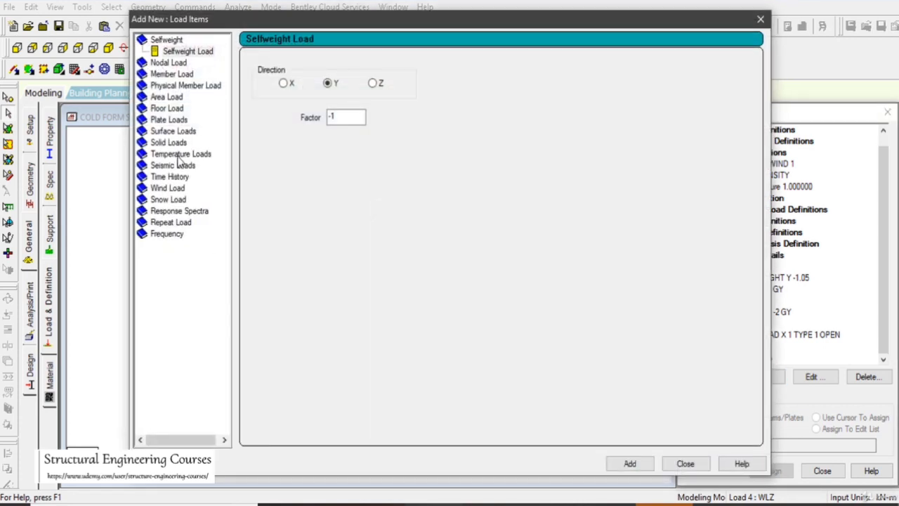
click(166, 189)
click(288, 135)
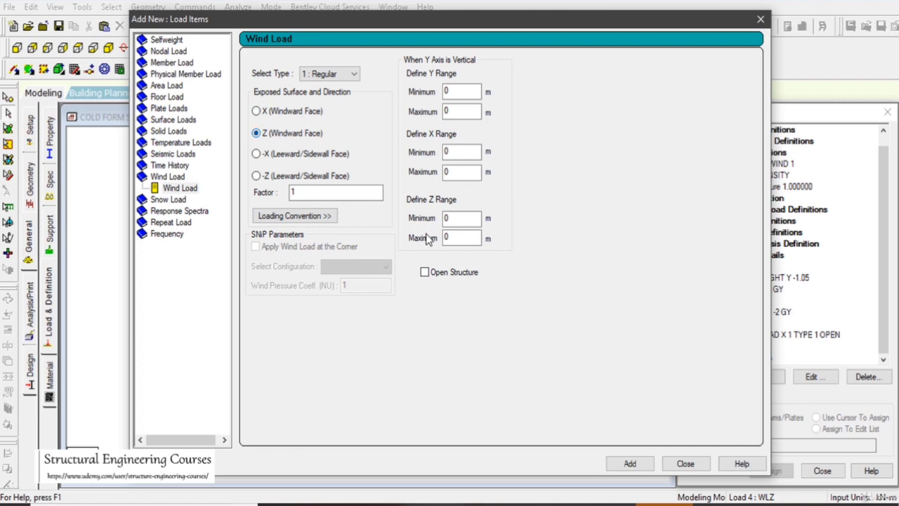
click(441, 274)
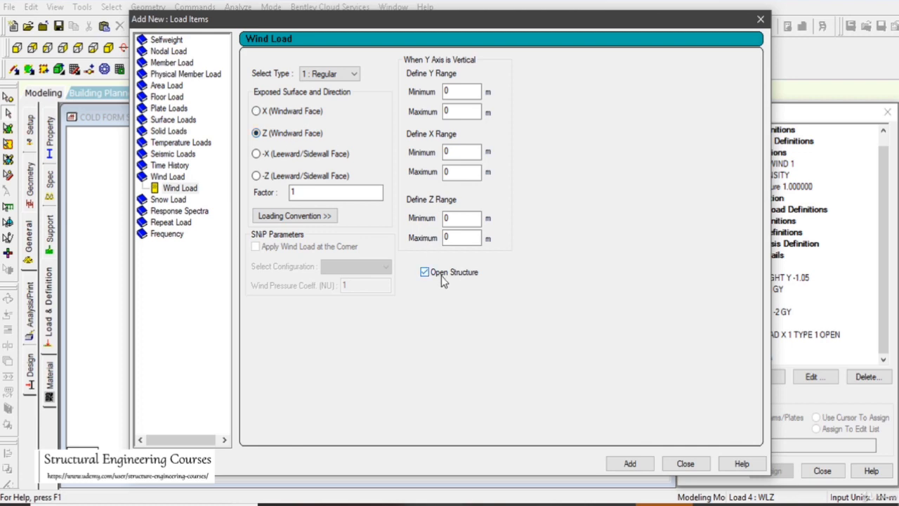
click(630, 464)
click(685, 463)
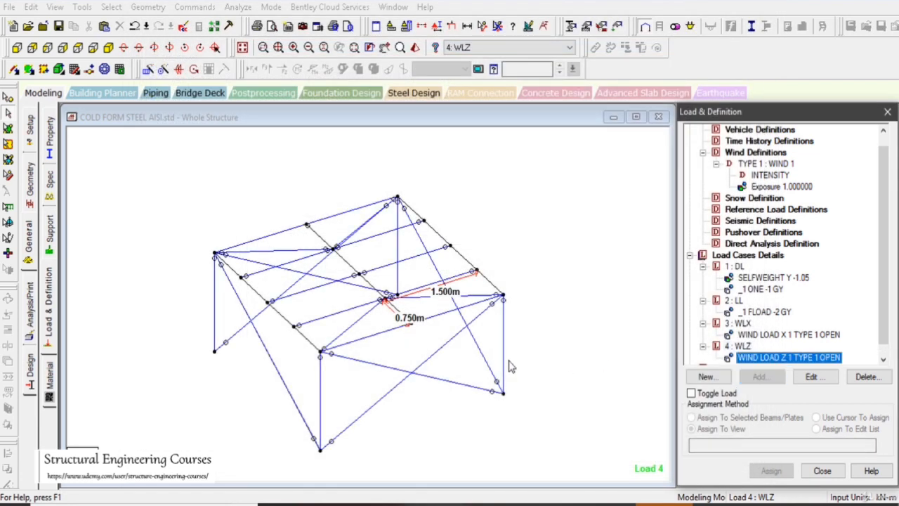
Create a pinned support definition for the structure
middle_drag(508, 360, 494, 334)
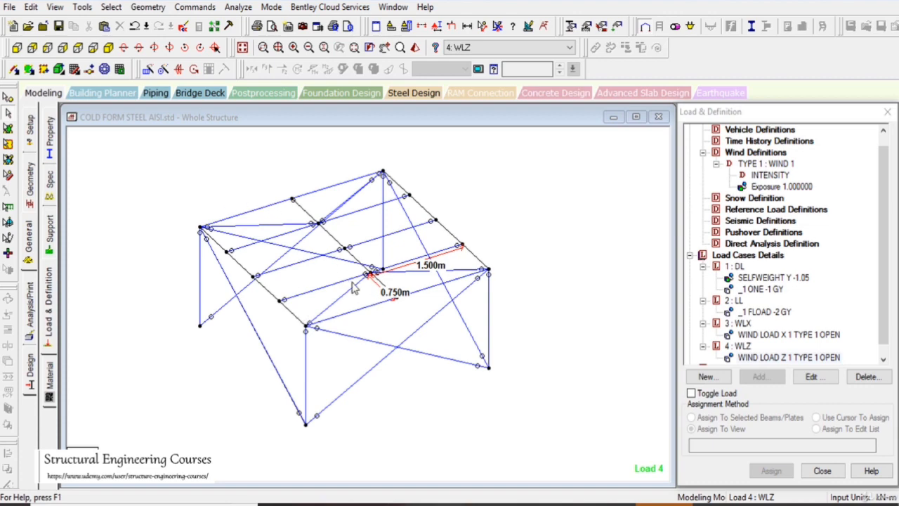
click(48, 245)
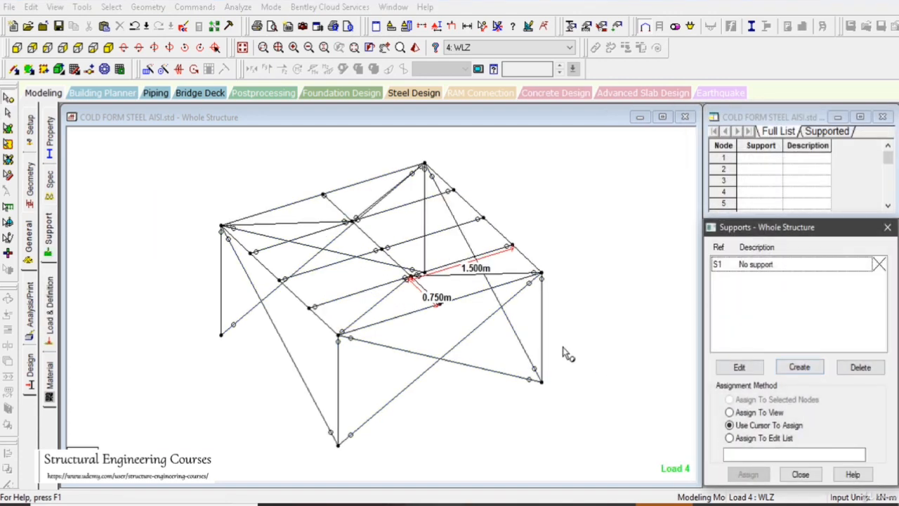
click(548, 340)
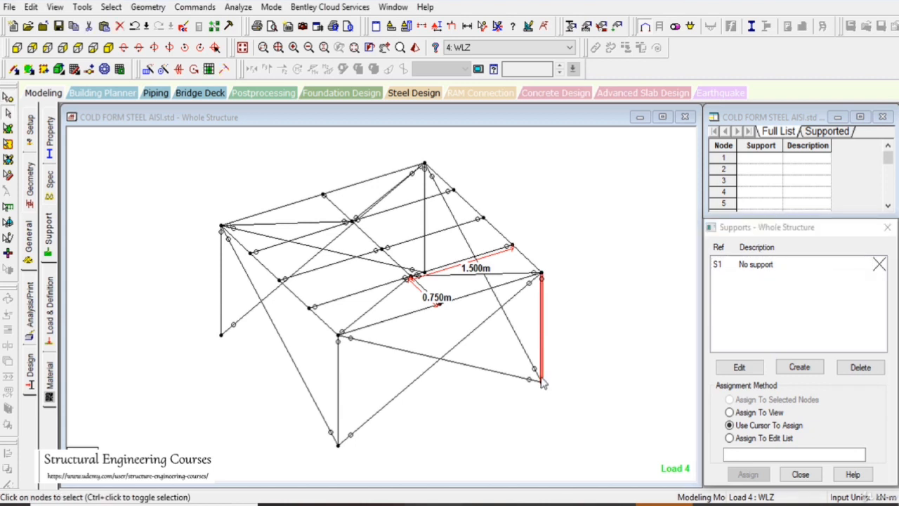
click(804, 369)
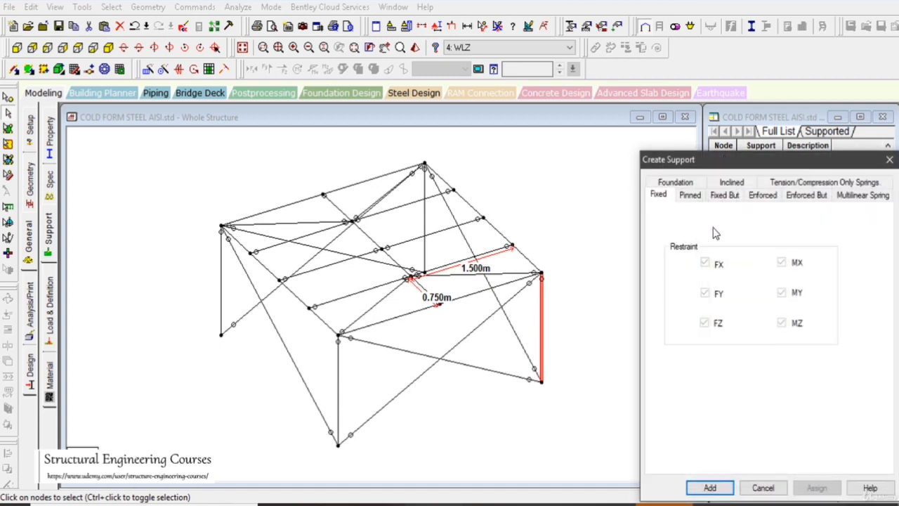
click(689, 194)
click(708, 486)
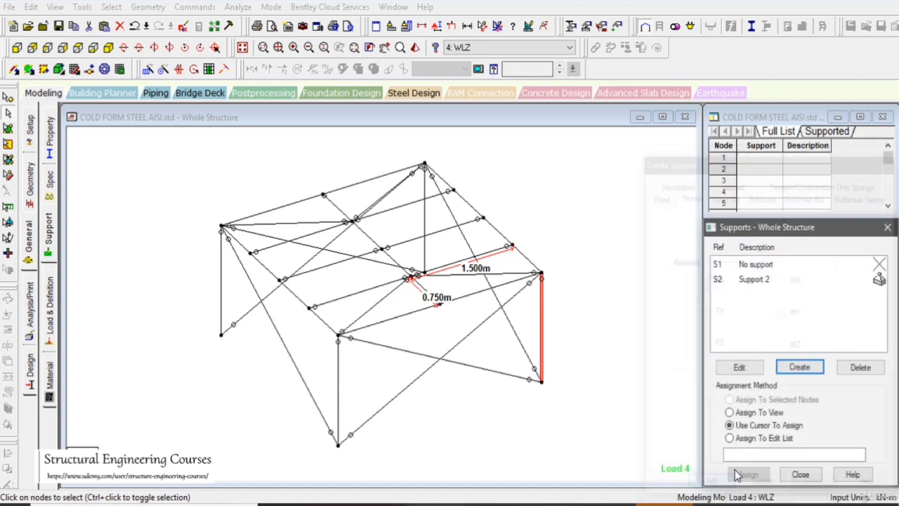
Assign the pinned support to the four column base nodes, selecting them in the front view, and return to the isometric view
click(777, 282)
click(17, 50)
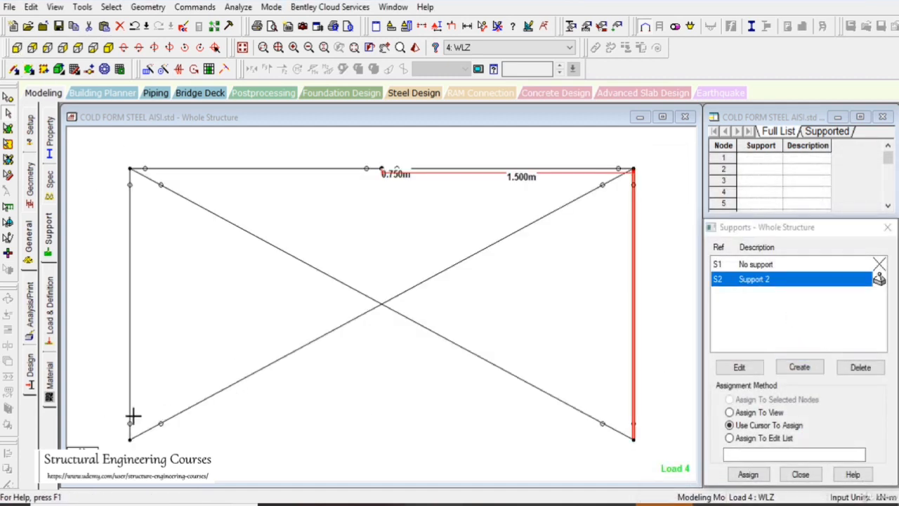
click(133, 416)
click(8, 111)
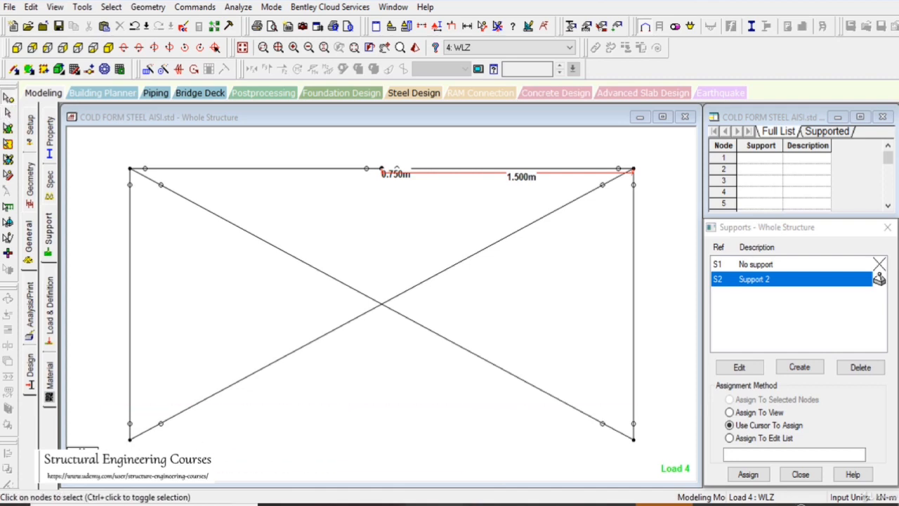
drag(95, 408, 664, 465)
click(745, 478)
click(796, 387)
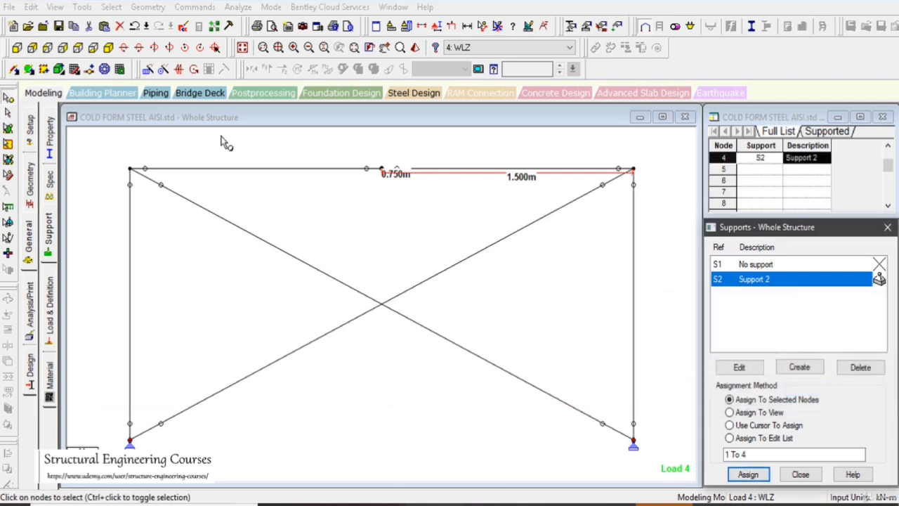
click(108, 47)
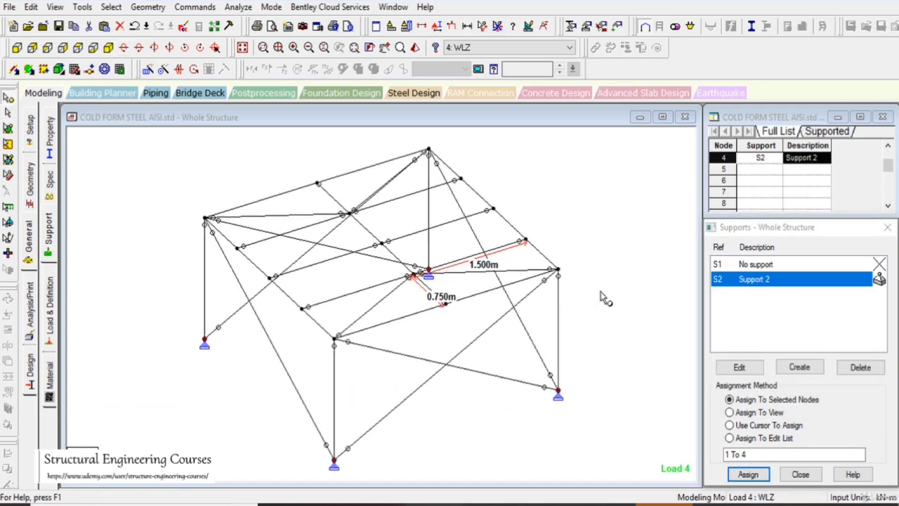
click(619, 314)
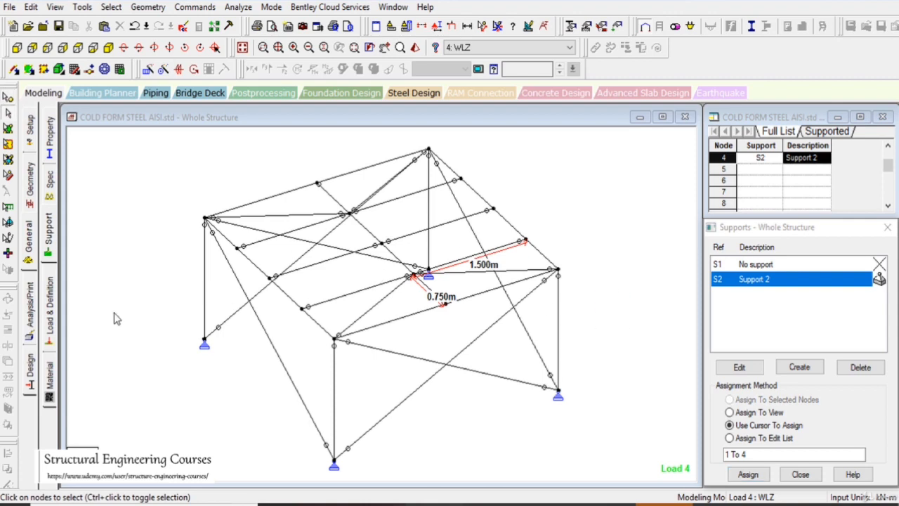
Generate automatic load combinations using the AISC code and the PUBLIC category
click(49, 309)
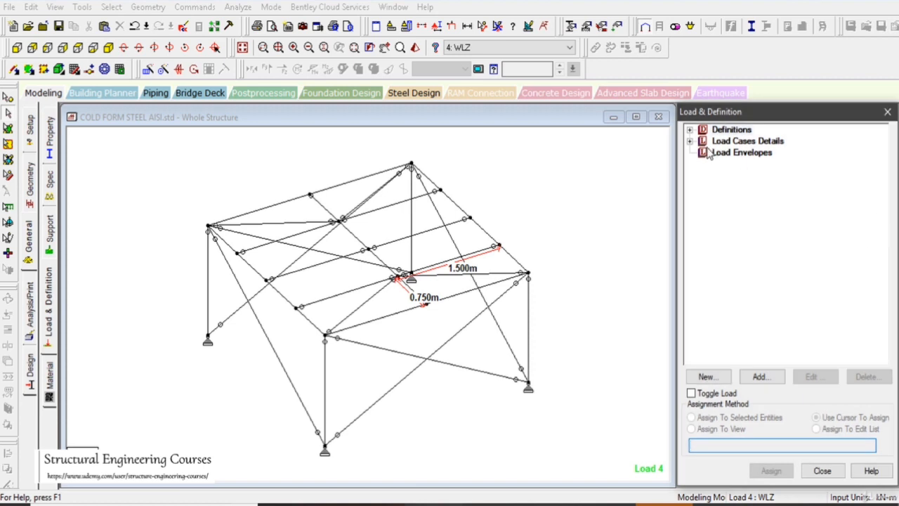
click(690, 141)
click(743, 143)
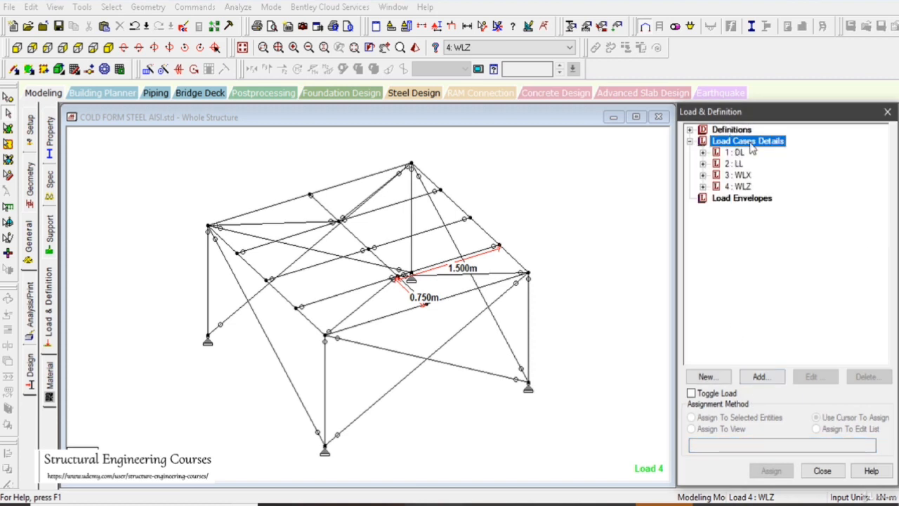
click(760, 376)
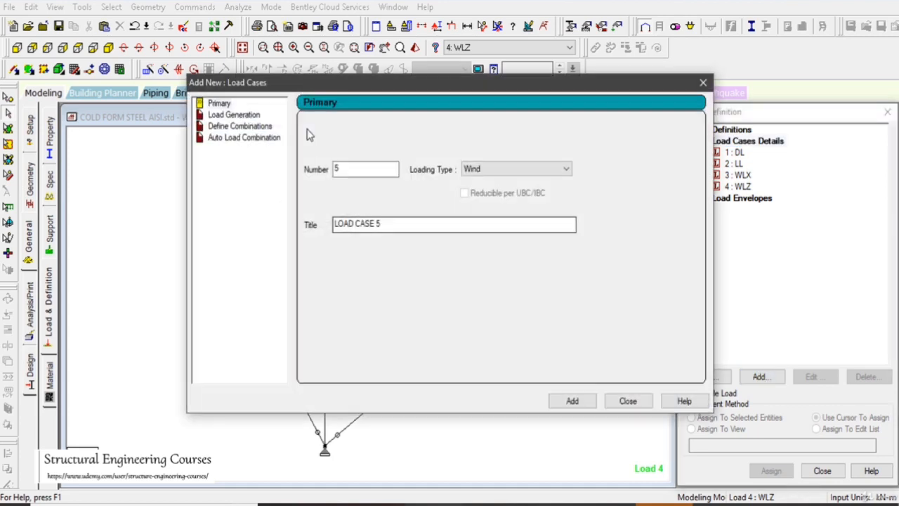
click(245, 137)
click(457, 128)
click(457, 127)
click(456, 128)
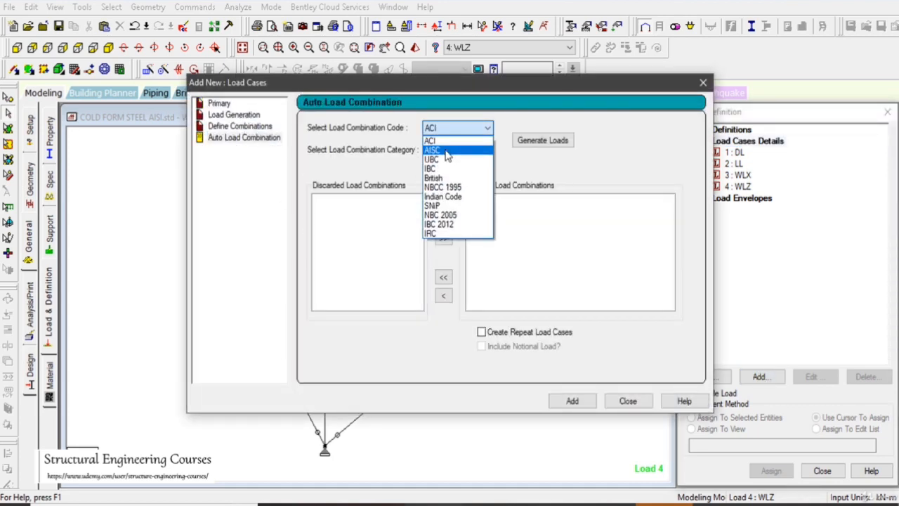
click(446, 149)
click(447, 153)
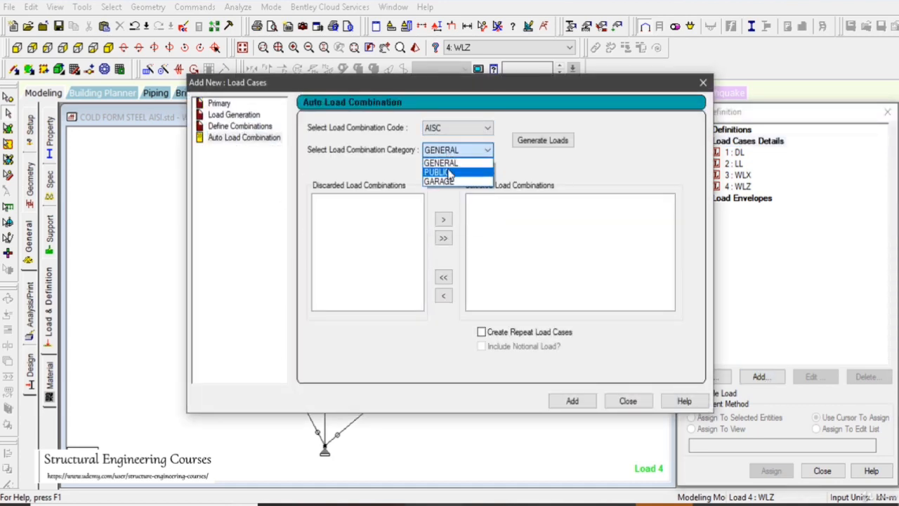
click(451, 173)
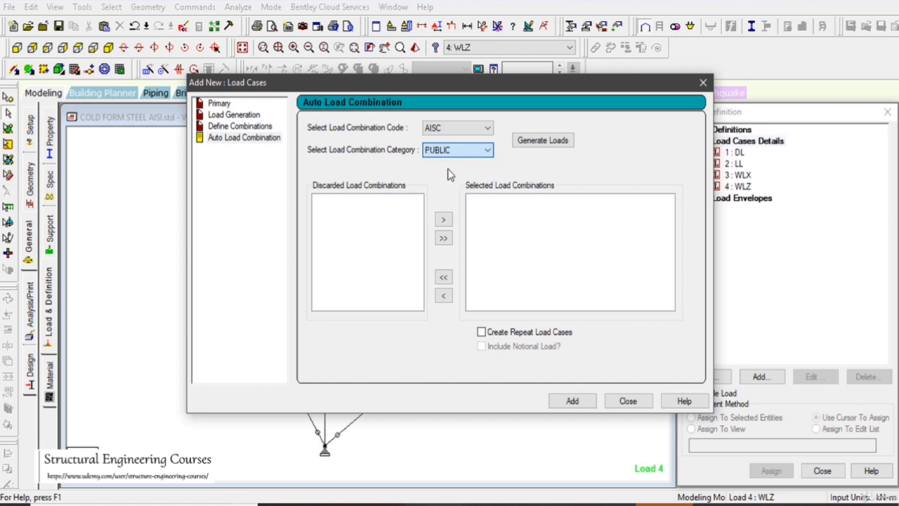
click(542, 140)
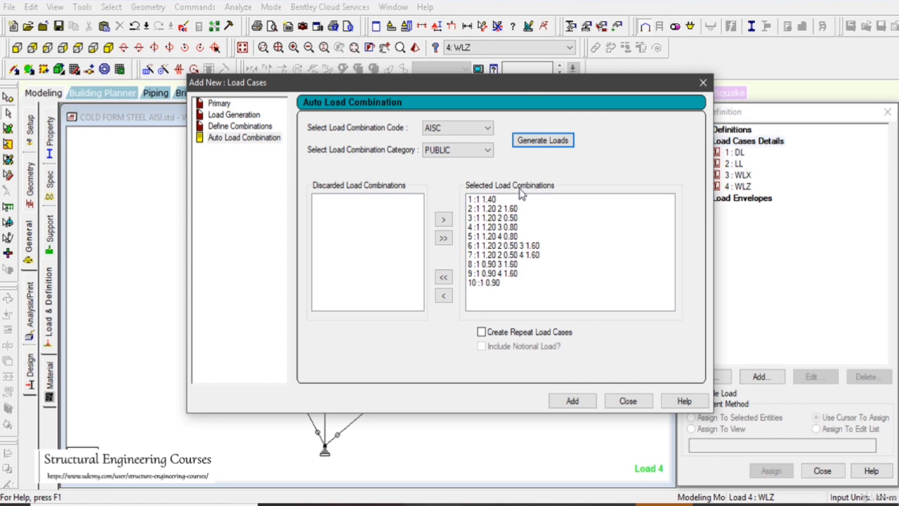
Add all generated combinations to the load cases with Create Repeat Load Cases and Include Notional Load enabled
drag(528, 93, 623, 110)
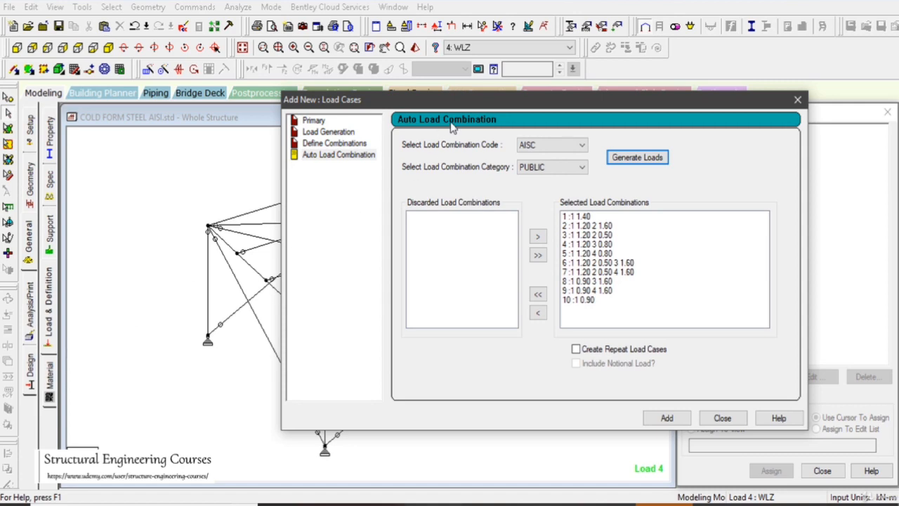
drag(461, 103, 631, 102)
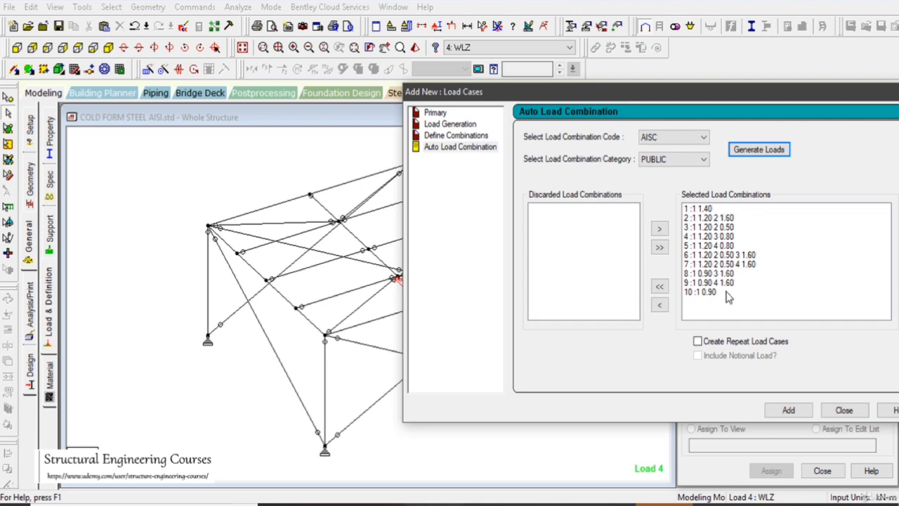
click(730, 342)
click(735, 356)
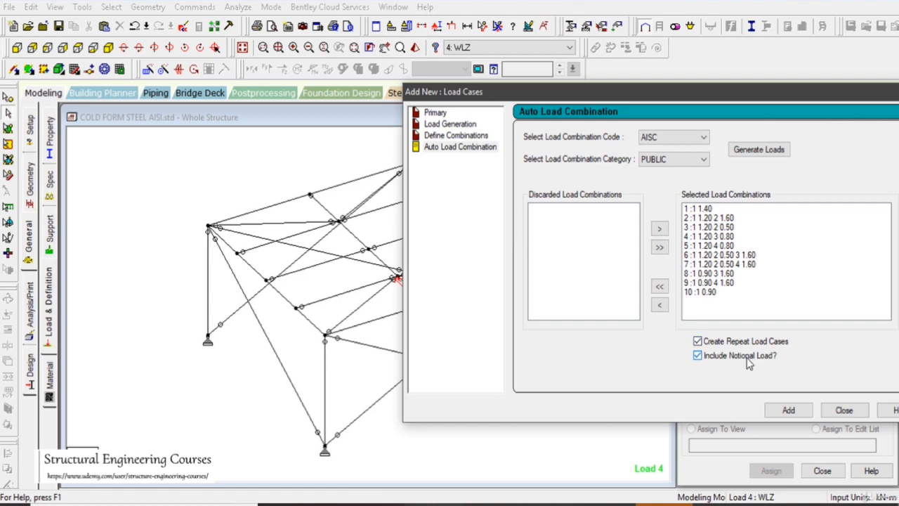
click(804, 412)
click(843, 410)
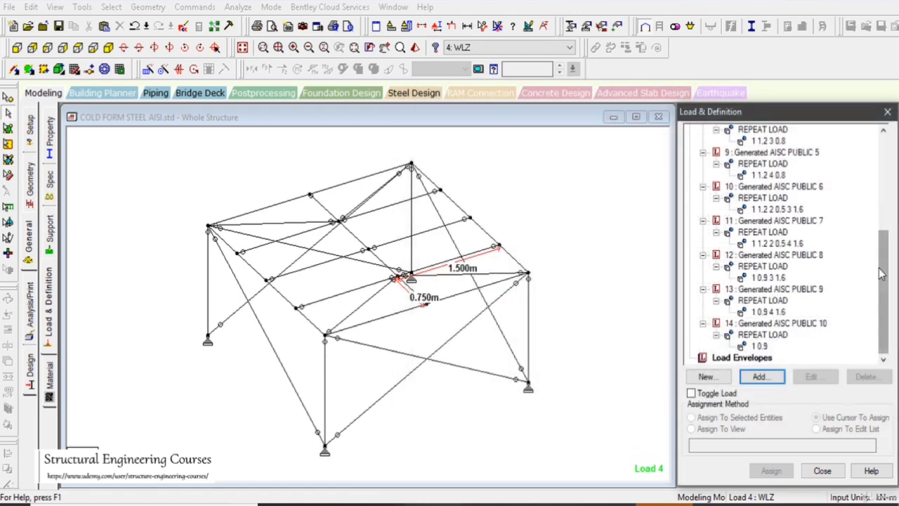
Save the modified structure and collapse all generated AISC PUBLIC load cases in the load case list
drag(882, 272, 885, 166)
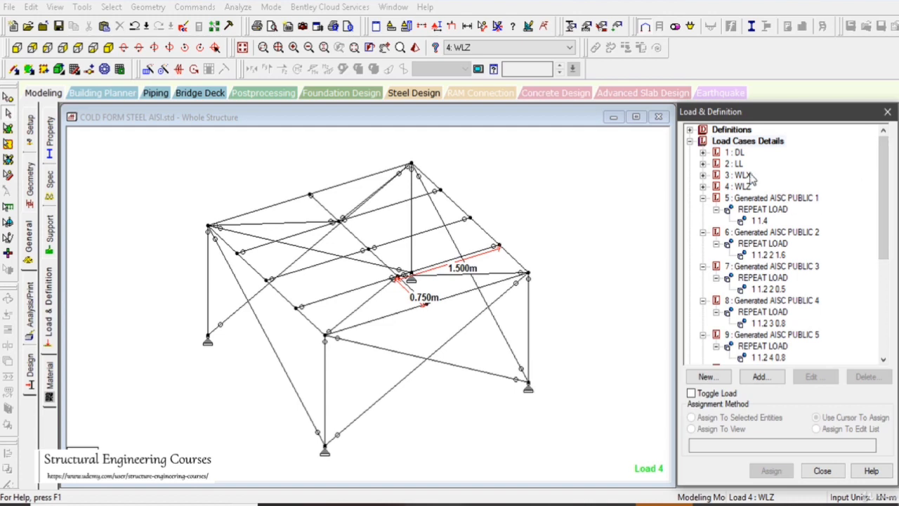
click(782, 331)
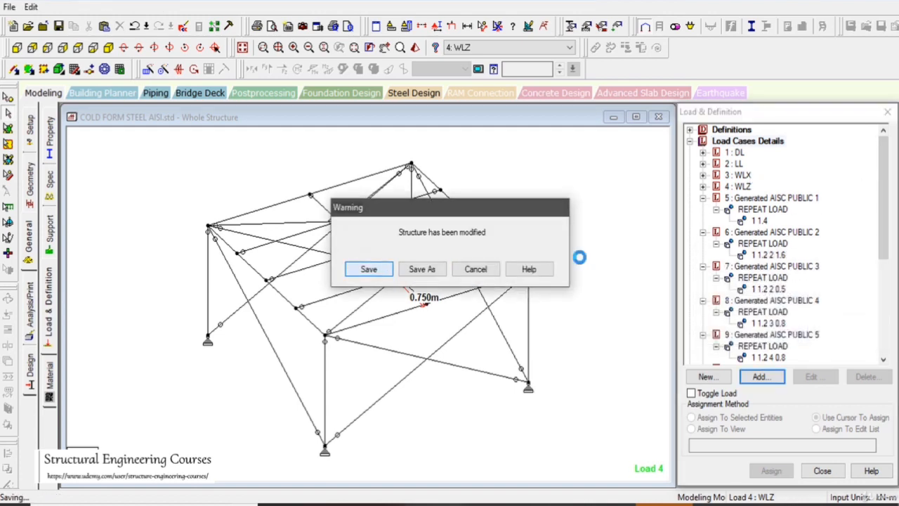
click(703, 198)
click(703, 209)
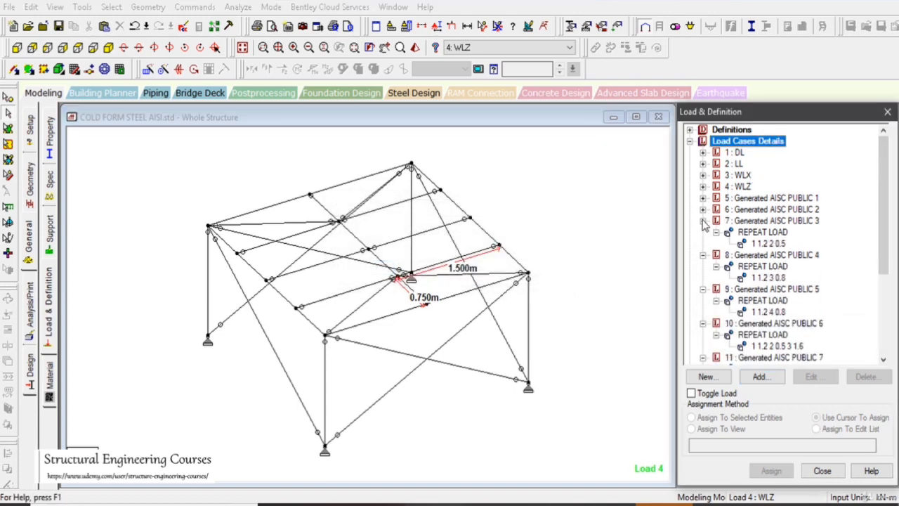
click(703, 220)
click(703, 232)
click(703, 243)
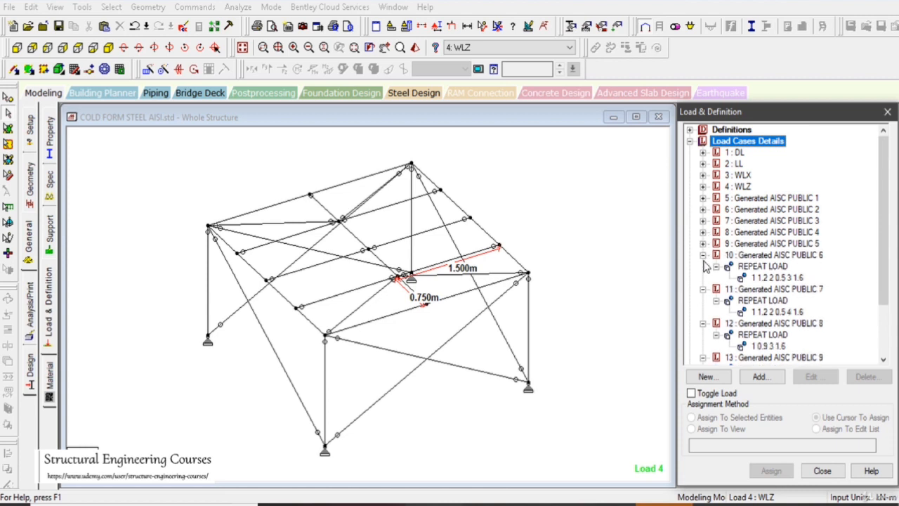
click(703, 254)
click(703, 266)
click(703, 277)
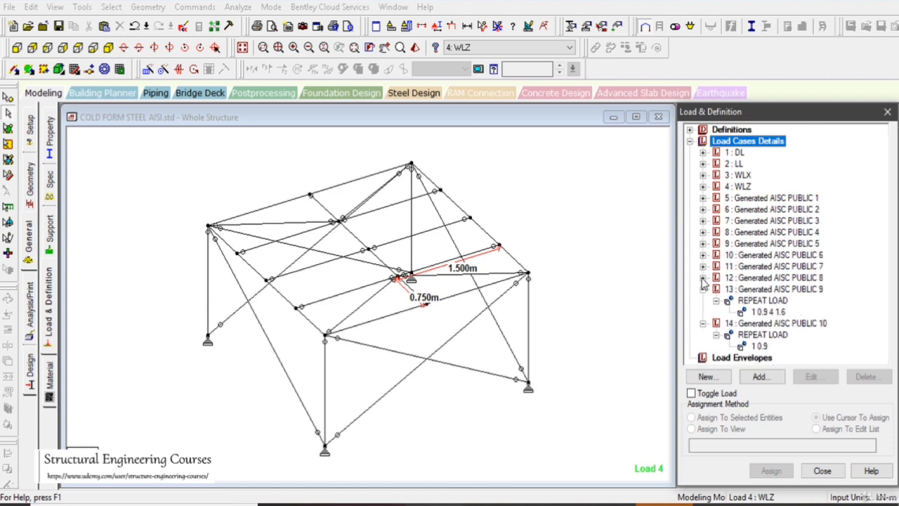
click(703, 289)
click(703, 300)
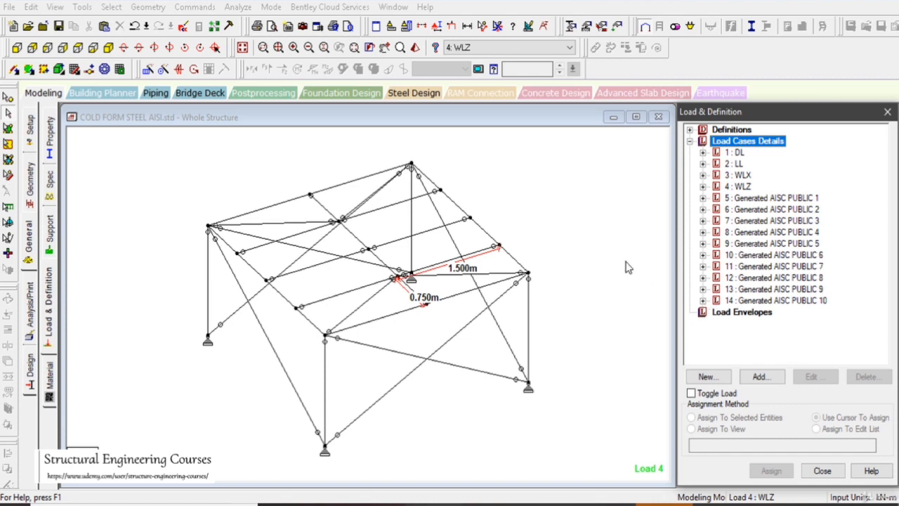
drag(618, 252, 642, 257)
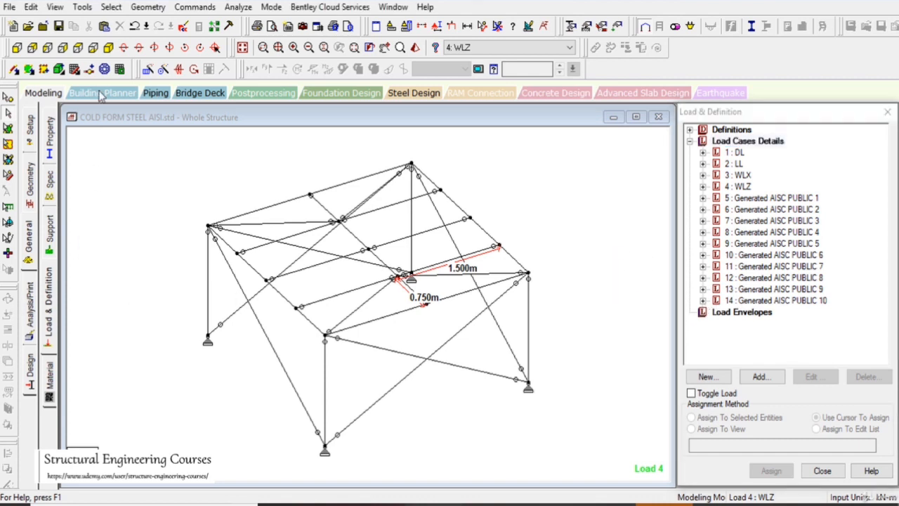
Try repeating the members except one end frame along X in 2 steps of 3 m with Translational Repeat, and undo the copies
click(243, 49)
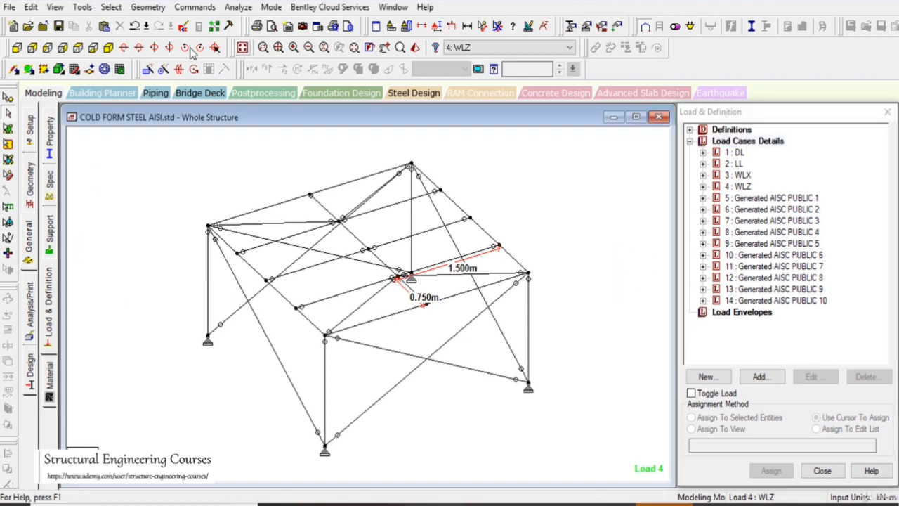
click(93, 47)
drag(254, 144, 513, 460)
click(109, 47)
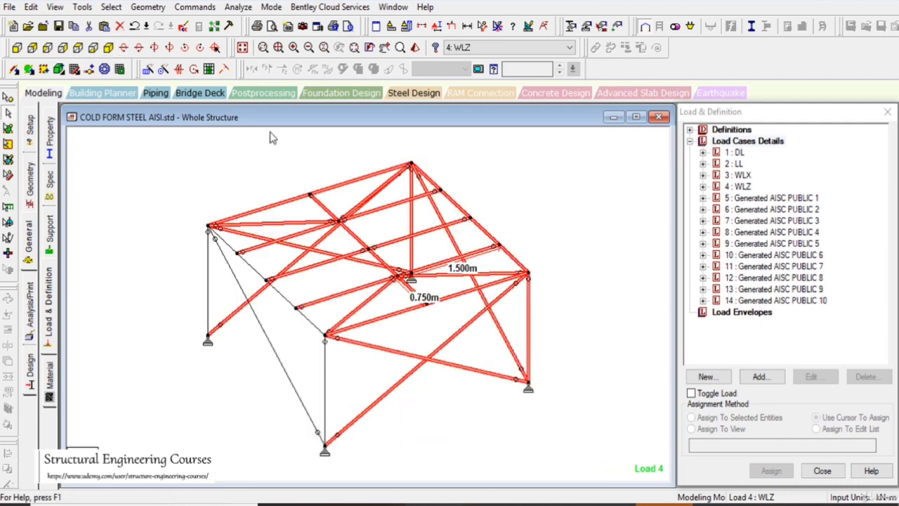
click(148, 69)
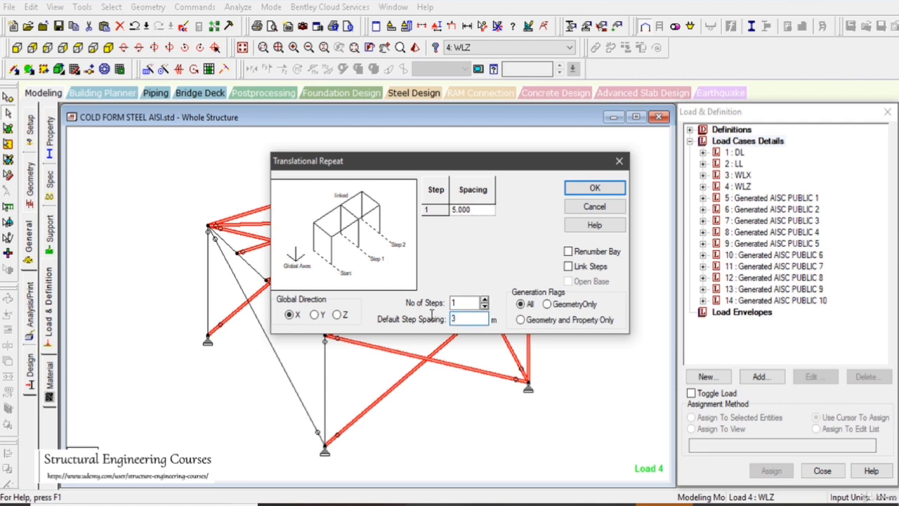
click(484, 300)
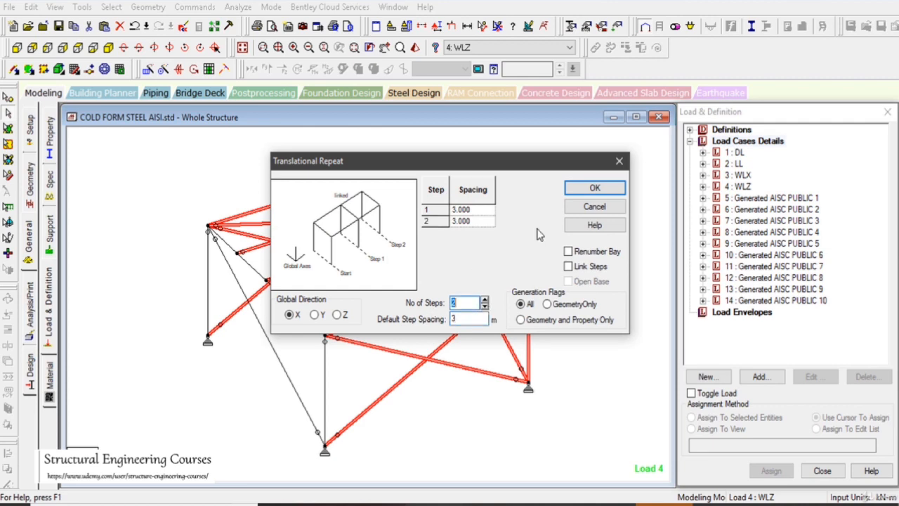
click(592, 189)
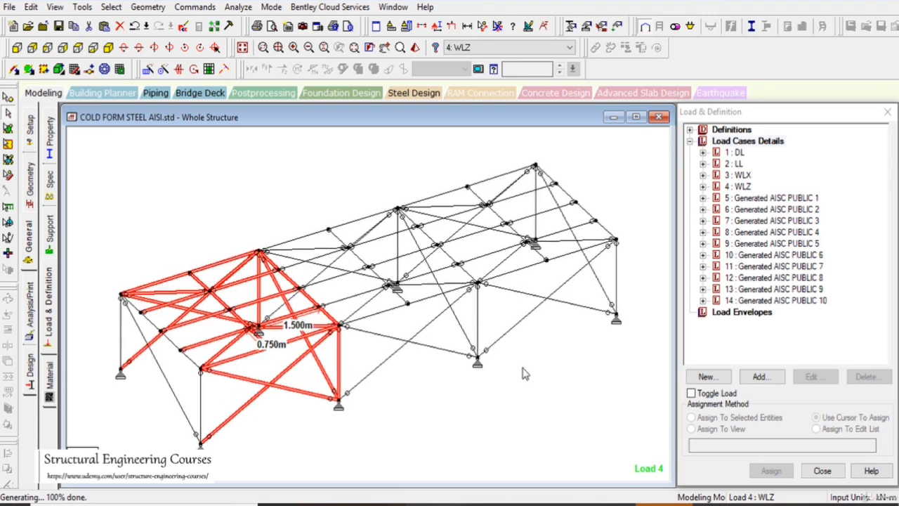
drag(523, 370, 554, 404)
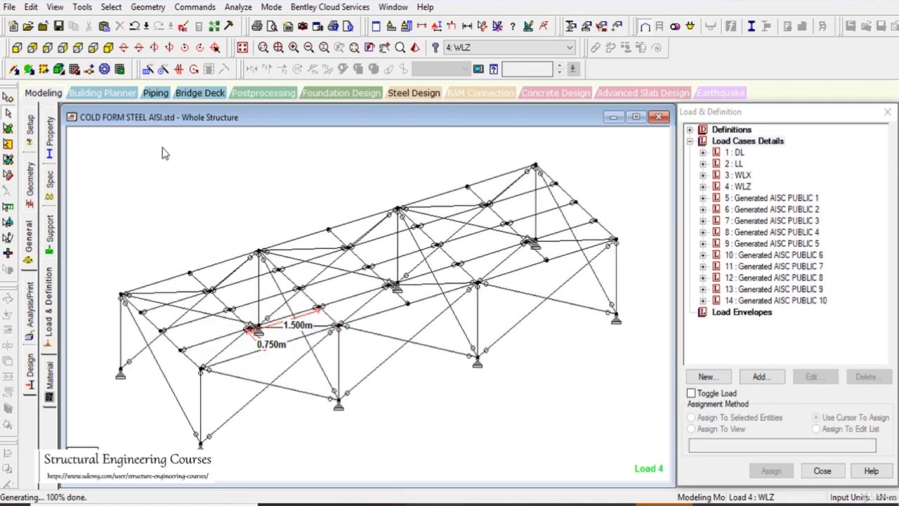
click(134, 26)
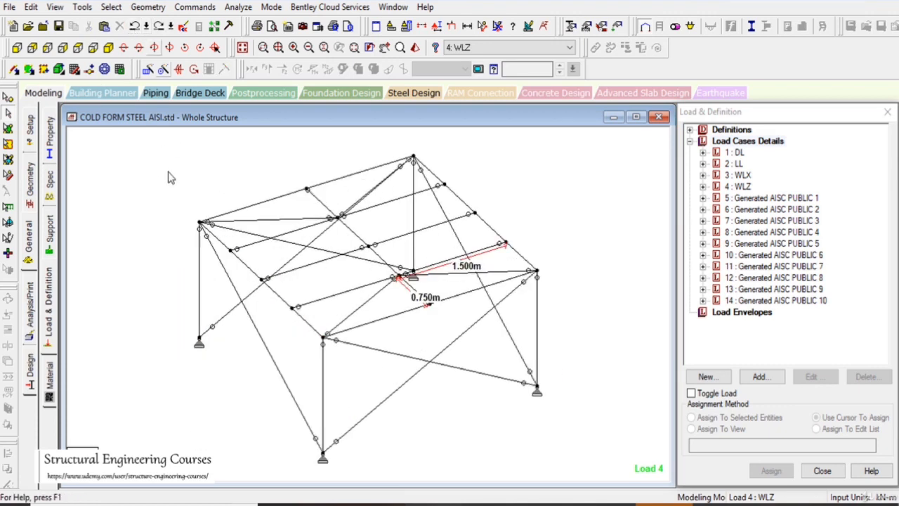
Open the section database for the member properties and show its cold-formed steel tables
click(29, 239)
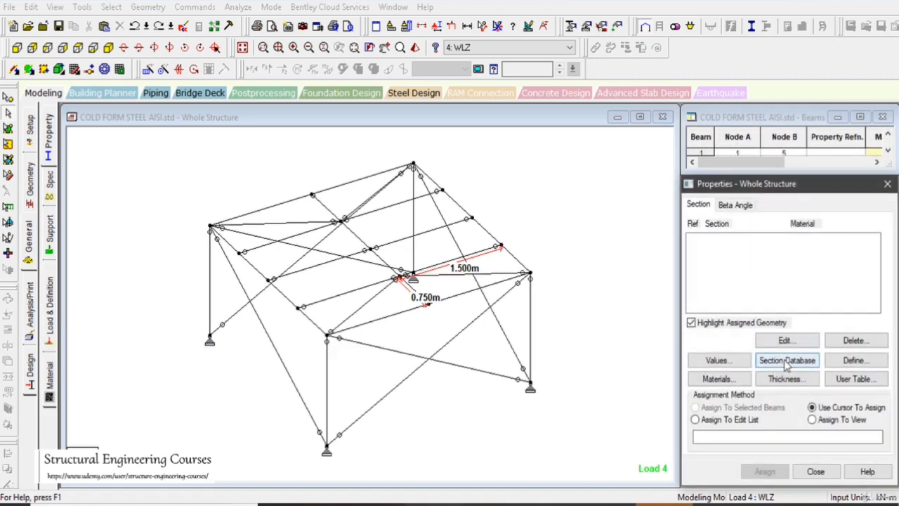
middle_drag(437, 316, 344, 302)
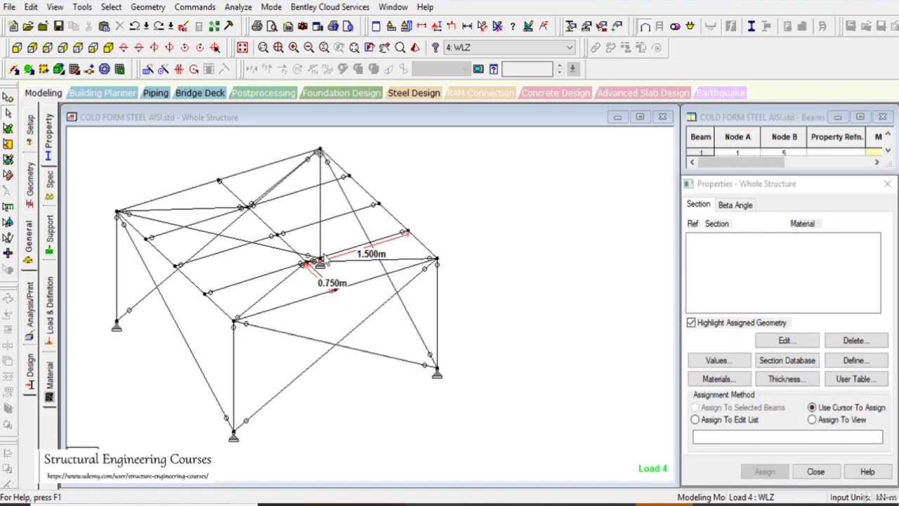
click(781, 356)
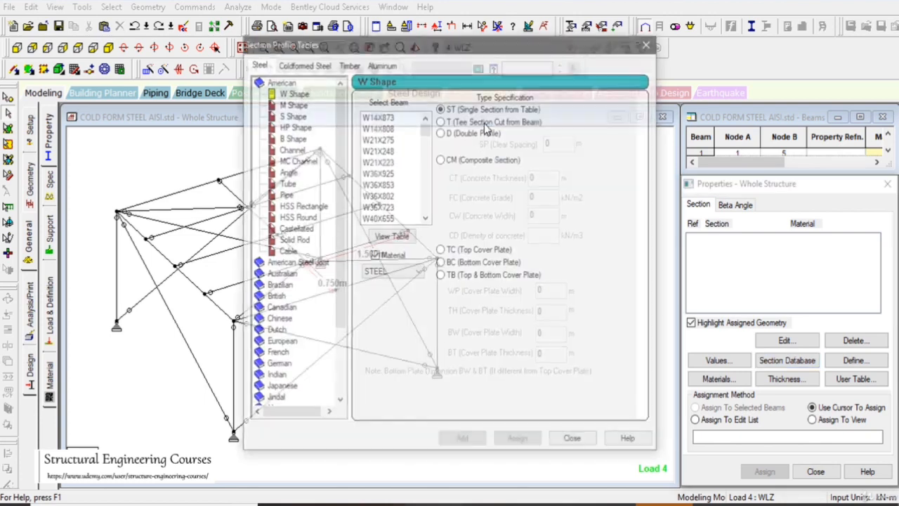
drag(550, 36, 631, 72)
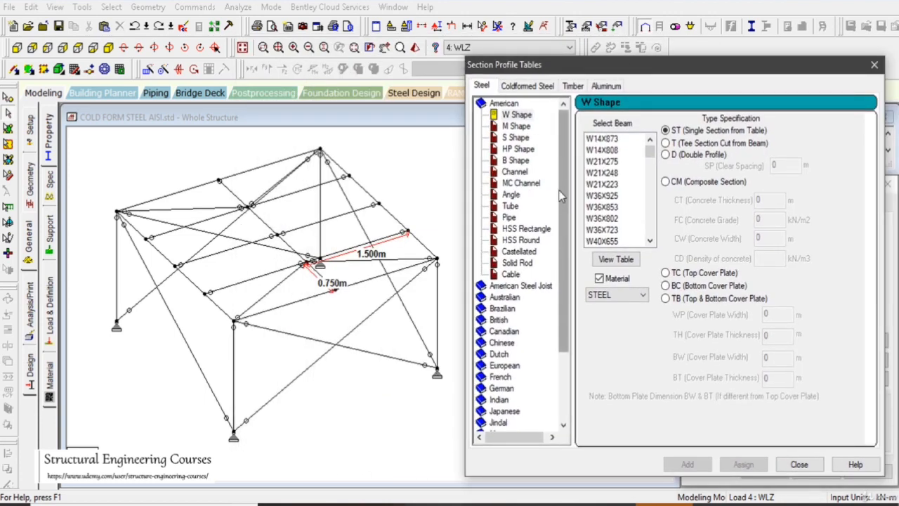
click(527, 86)
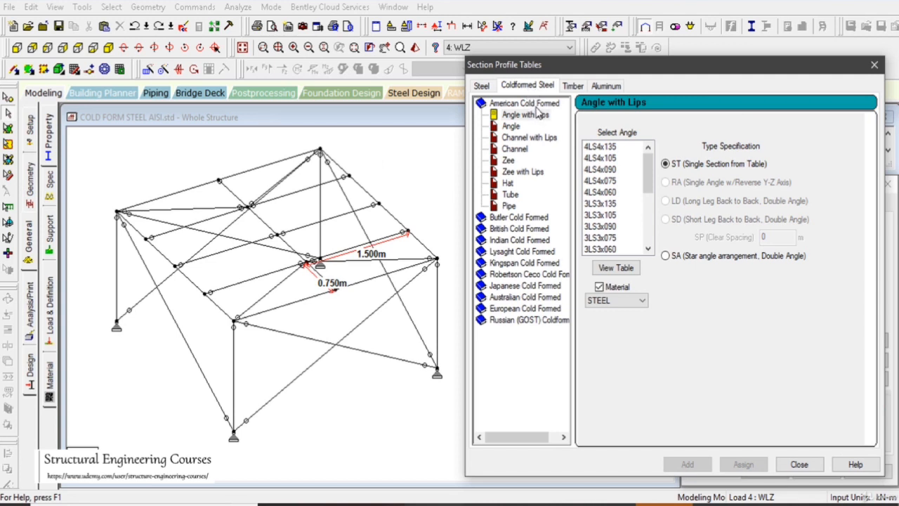
Examine the Lysaght and Kingspan channel tables and the American Cold Formed angle, channel, zee, hat, tube and pipe sections
click(527, 253)
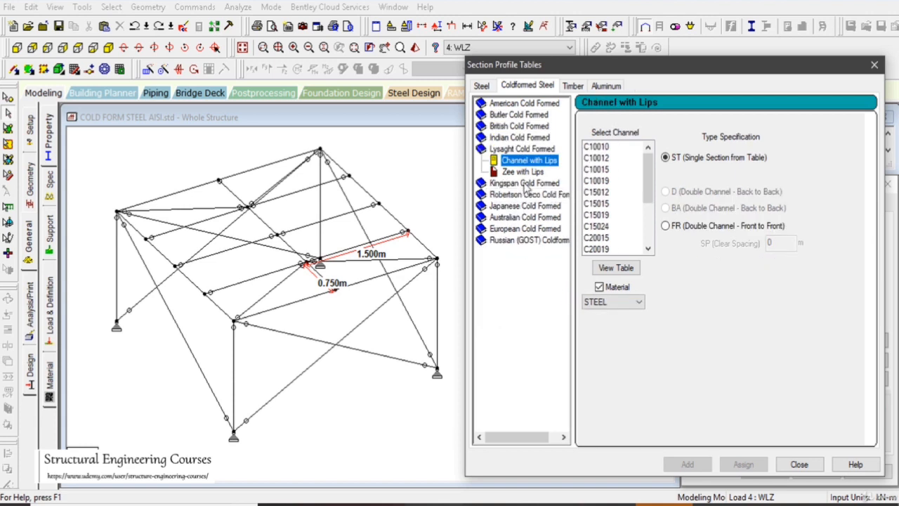
click(529, 184)
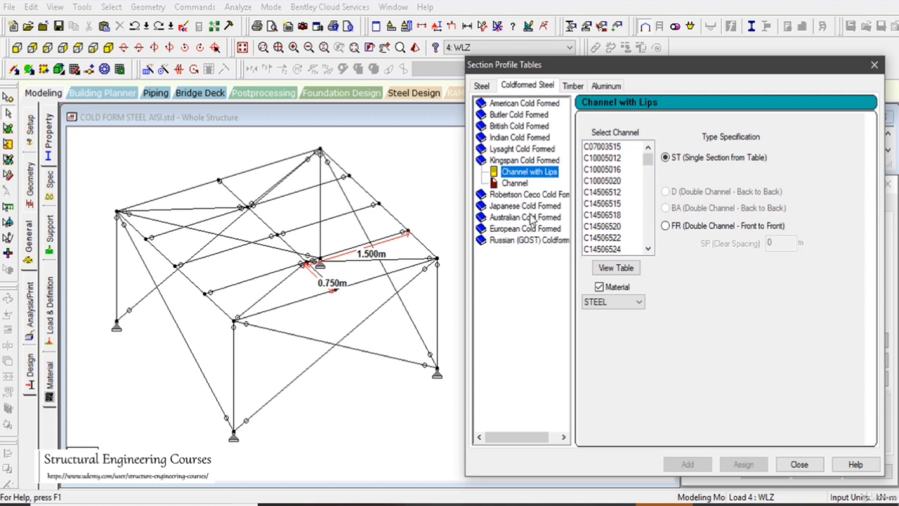
click(523, 106)
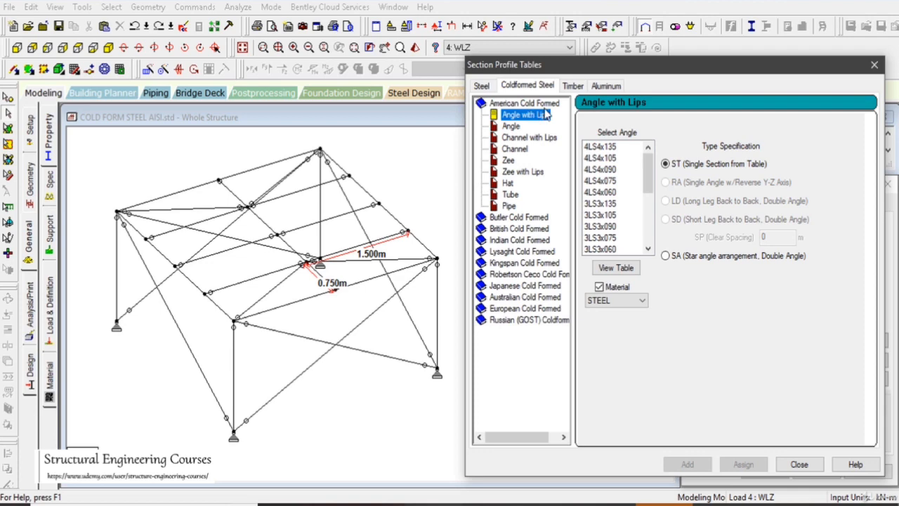
click(511, 126)
click(520, 138)
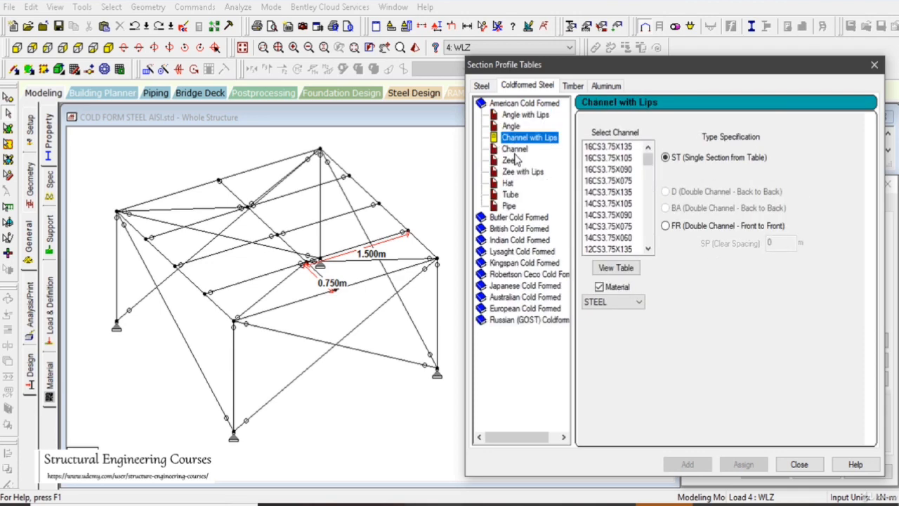
click(514, 149)
click(511, 160)
click(520, 172)
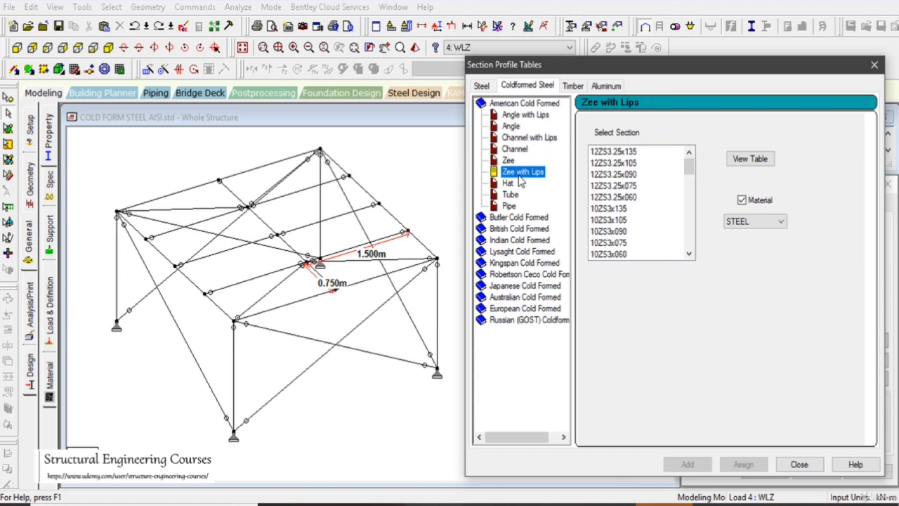
click(508, 183)
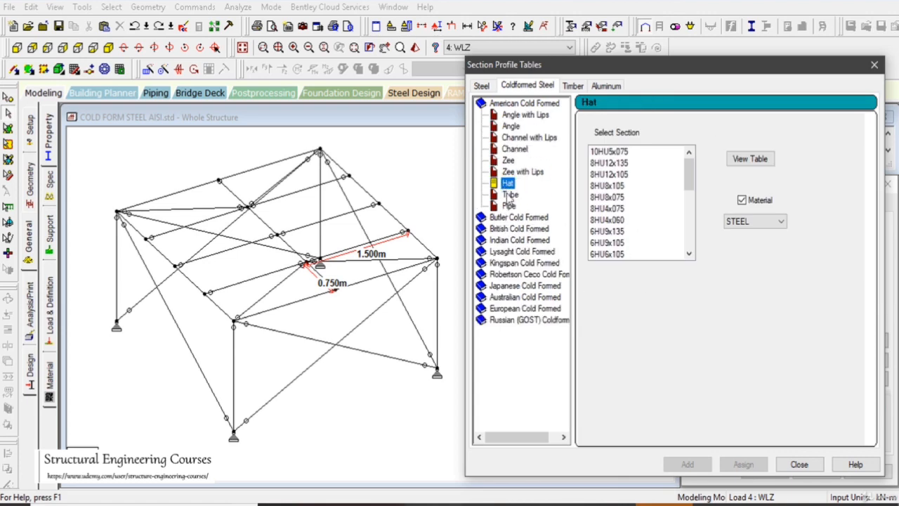
click(508, 194)
click(510, 206)
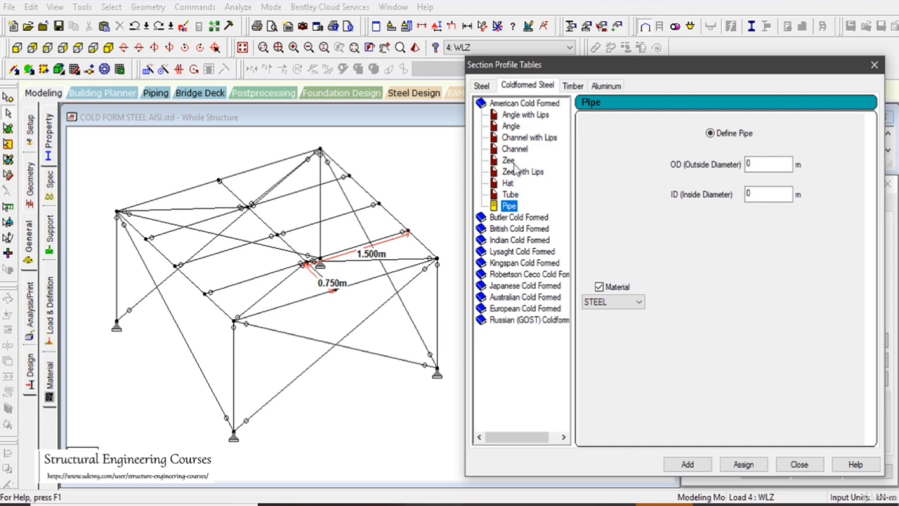
click(512, 126)
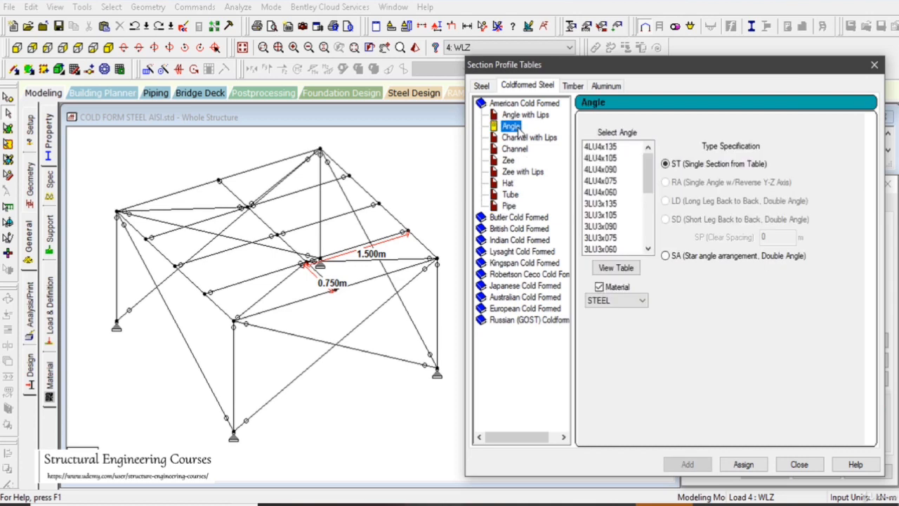
click(520, 115)
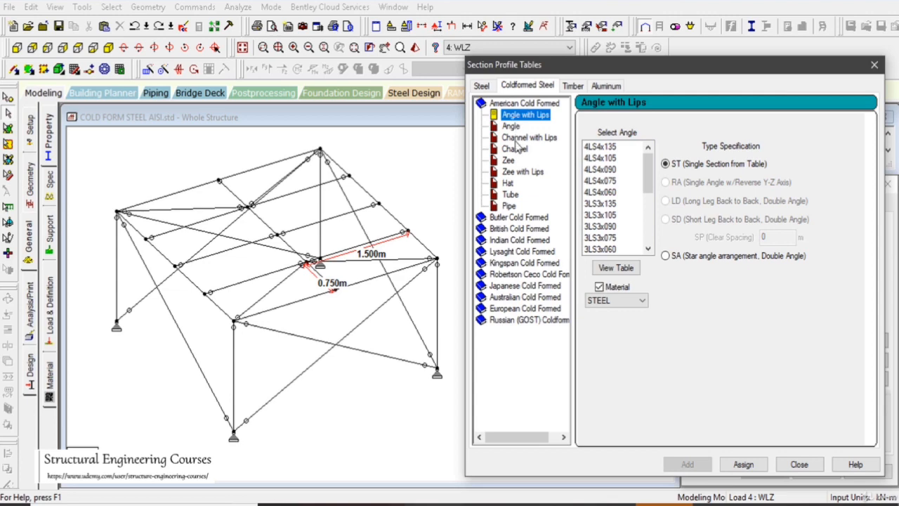
click(519, 137)
click(515, 150)
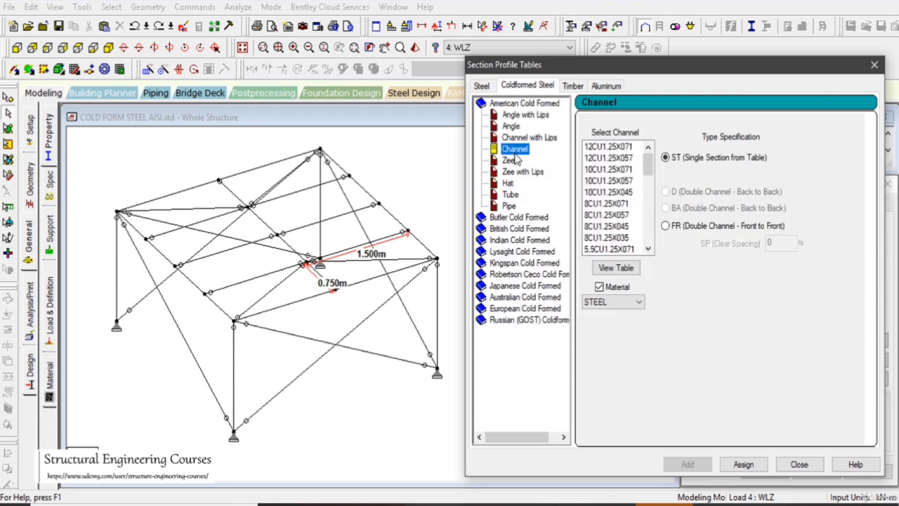
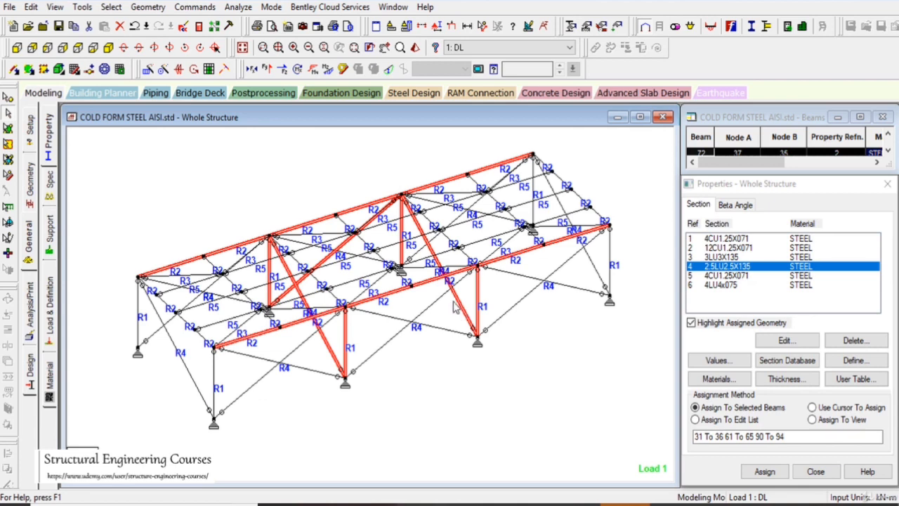
Delete the X-bracing diagonals in all three bays of both long sides, discarding the existing analysis results
scroll(455, 303, up, 1)
scroll(455, 304, up, 2)
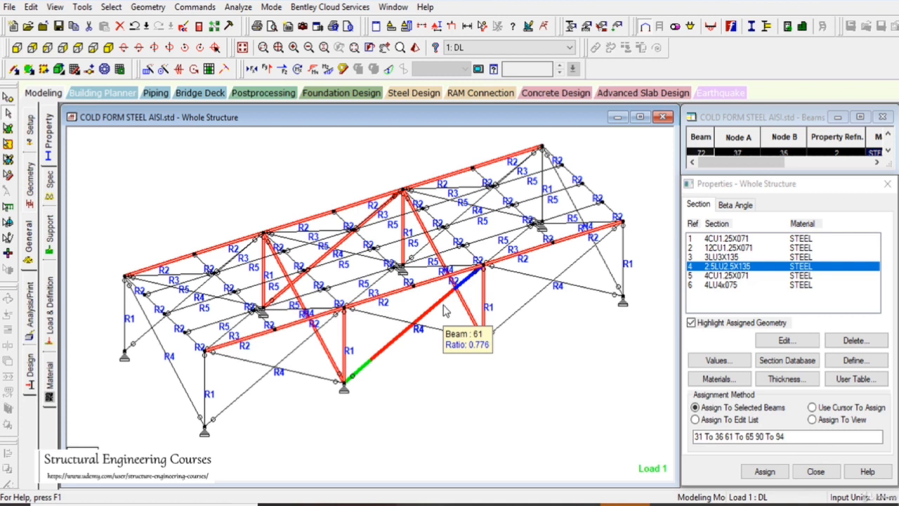
scroll(413, 320, down, 2)
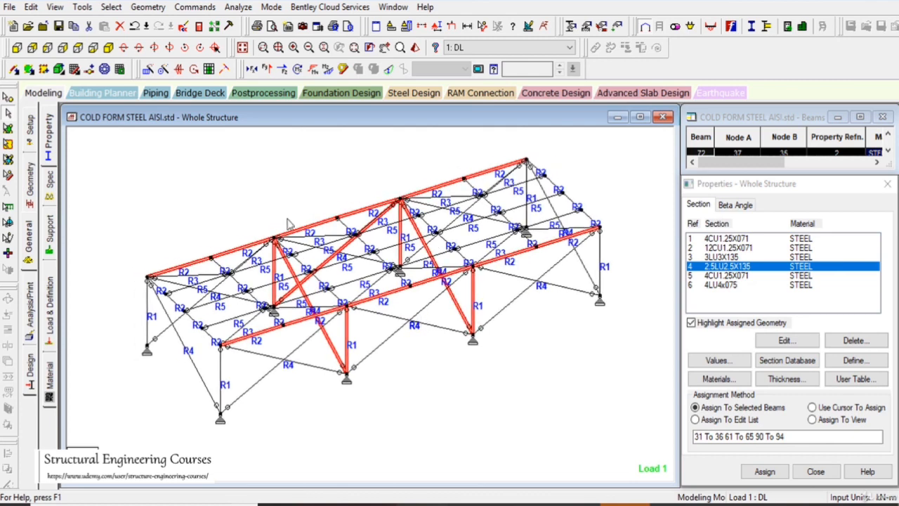
drag(249, 170, 265, 187)
click(17, 48)
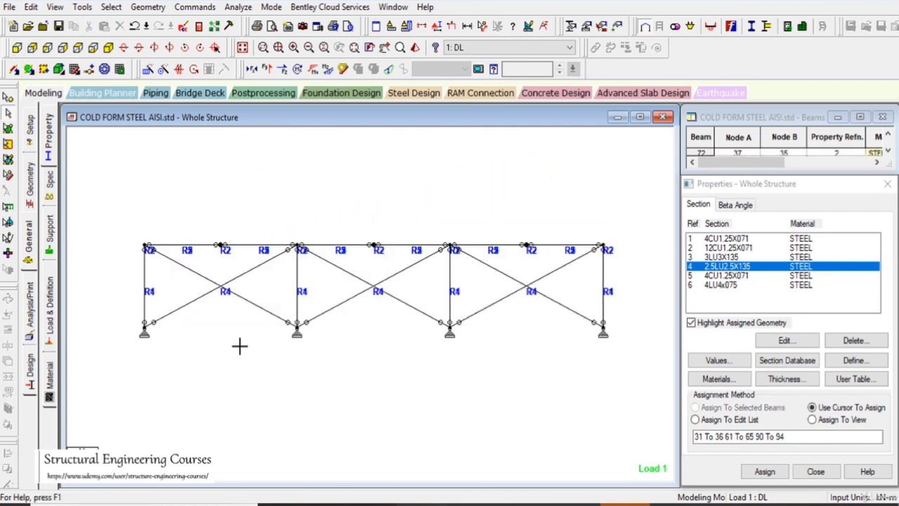
drag(239, 344, 165, 264)
ctrl+drag(426, 331, 356, 261)
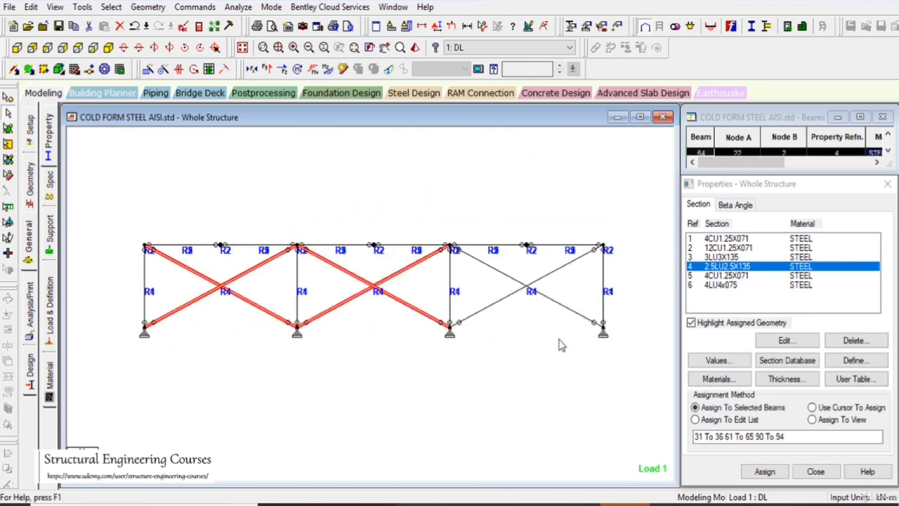
ctrl+drag(560, 344, 493, 258)
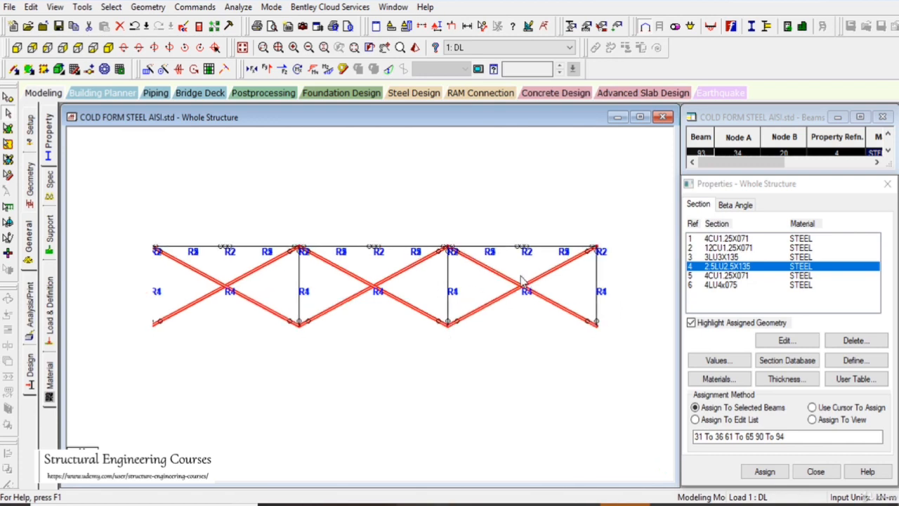
key(Delete)
key(Return)
key(Return)
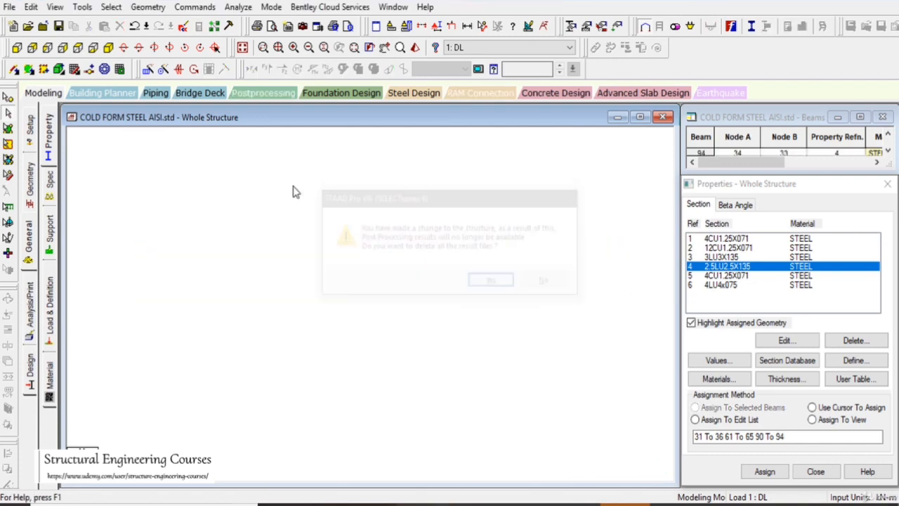
Draw inverted-V braces from the column bases to the mid-bay nodes of the top longitudinal beams in every bay of both long sides
click(108, 49)
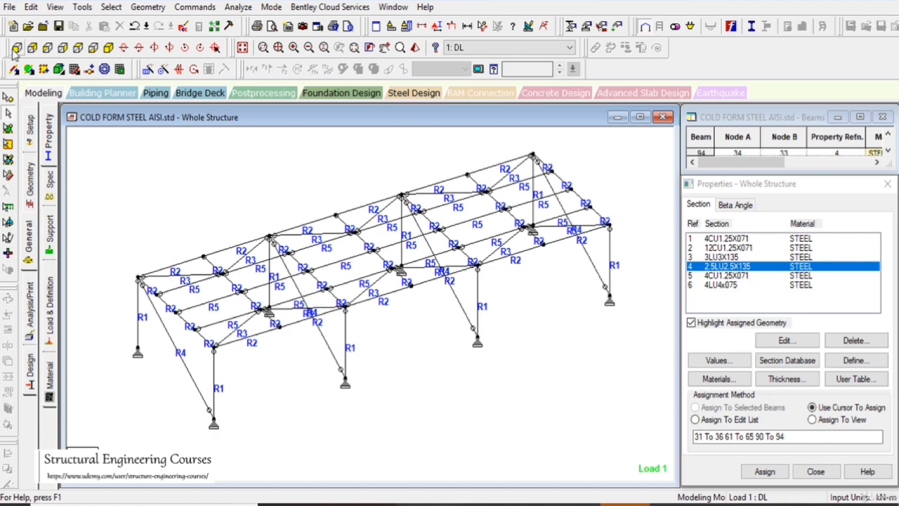
click(14, 69)
mouse_move(213, 422)
mouse_down()
mouse_move(279, 327)
mouse_move(349, 387)
mouse_move(417, 297)
mouse_up()
mouse_move(478, 343)
mouse_down()
mouse_move(541, 243)
mouse_move(597, 303)
mouse_up()
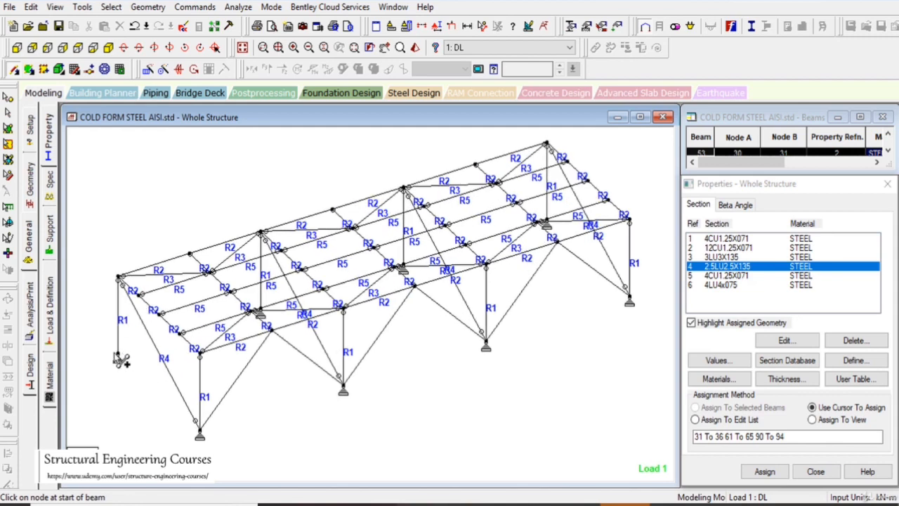
mouse_move(120, 356)
mouse_down()
mouse_move(189, 257)
mouse_move(270, 321)
mouse_move(262, 313)
mouse_move(334, 212)
mouse_move(402, 266)
mouse_move(498, 156)
mouse_move(477, 167)
mouse_move(546, 222)
mouse_up()
click(502, 280)
key(Left)
key(Left)
key(Left)
key(Left)
key(Left)
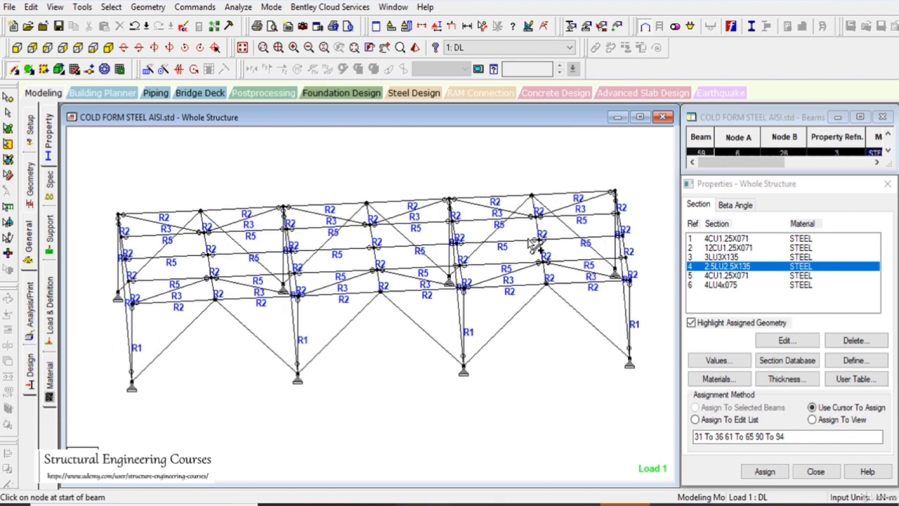
key(Down)
key(Down)
key(Down)
key(Down)
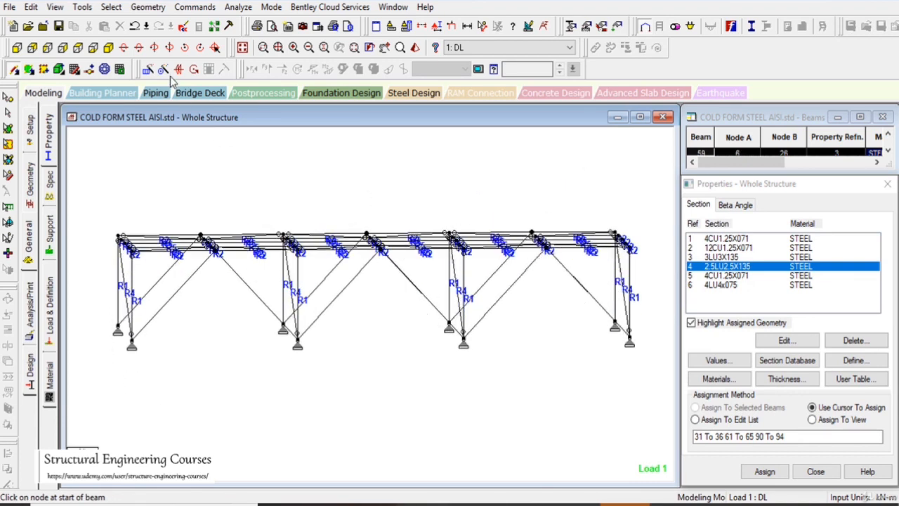
Select all the new inverted-V braces and assign them the START MY MZ release
click(243, 47)
click(15, 48)
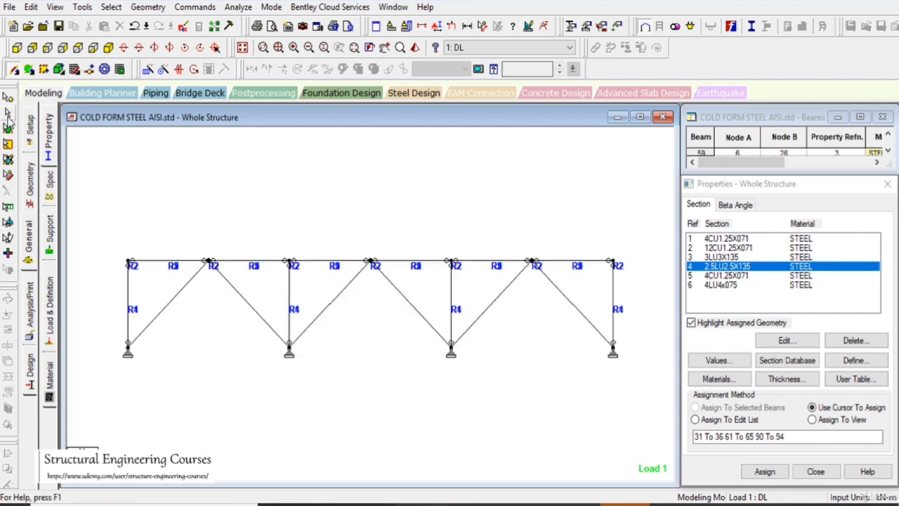
drag(255, 356, 168, 287)
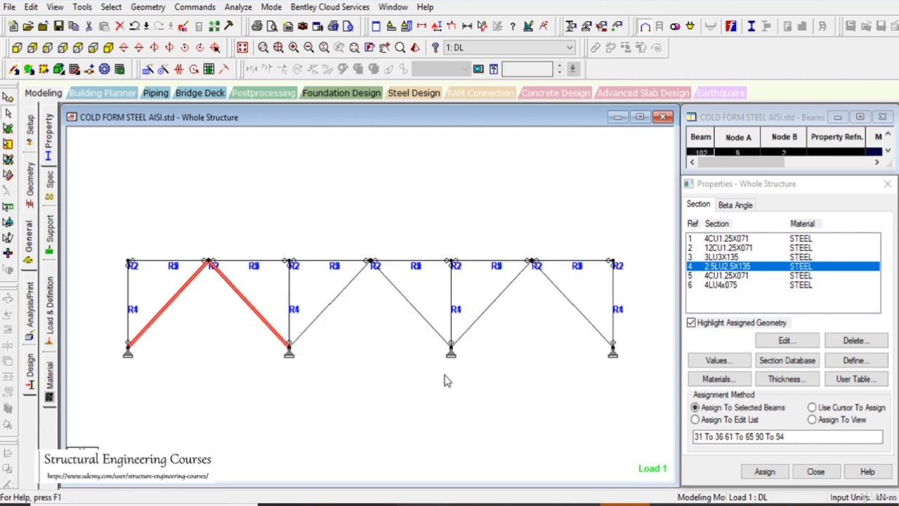
ctrl+drag(421, 361, 328, 275)
ctrl+drag(600, 373, 493, 289)
ctrl+click(491, 307)
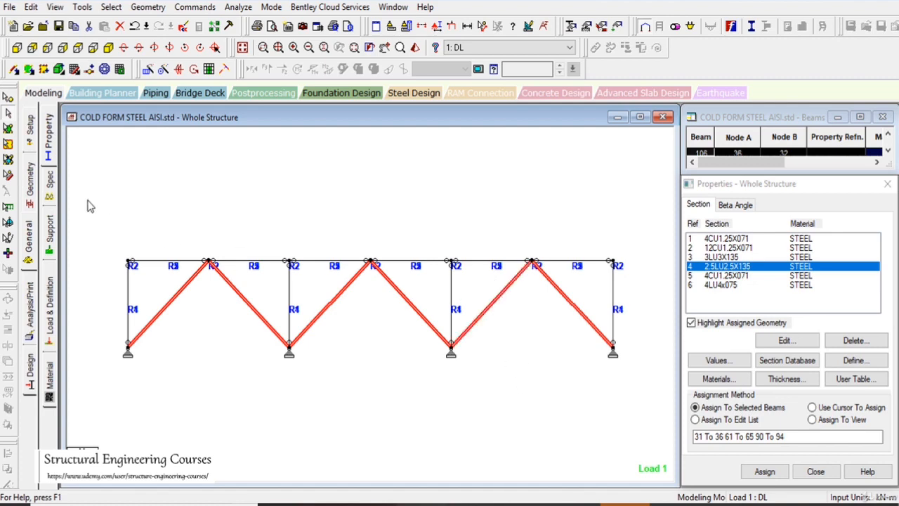
click(31, 240)
click(49, 186)
click(725, 224)
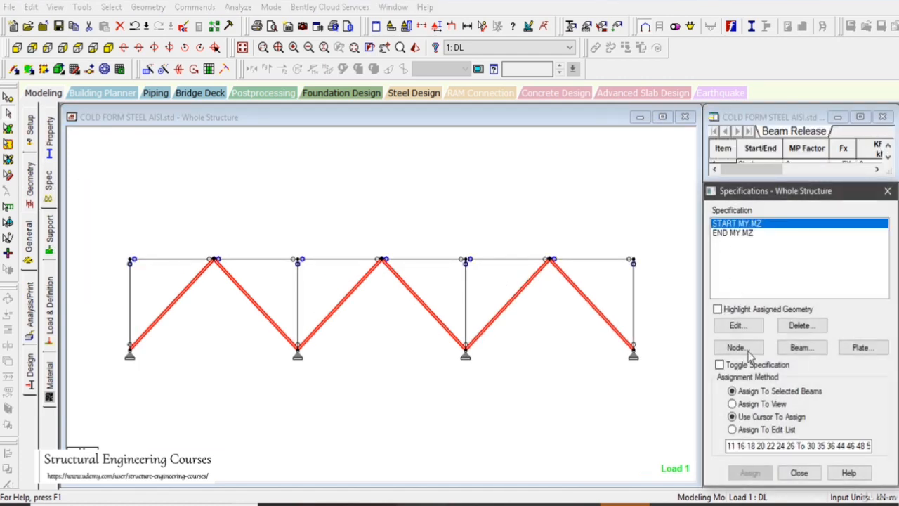
click(750, 473)
click(747, 371)
Assign the END MY MZ release to the selected inverted-V braces and clear the selection
click(732, 232)
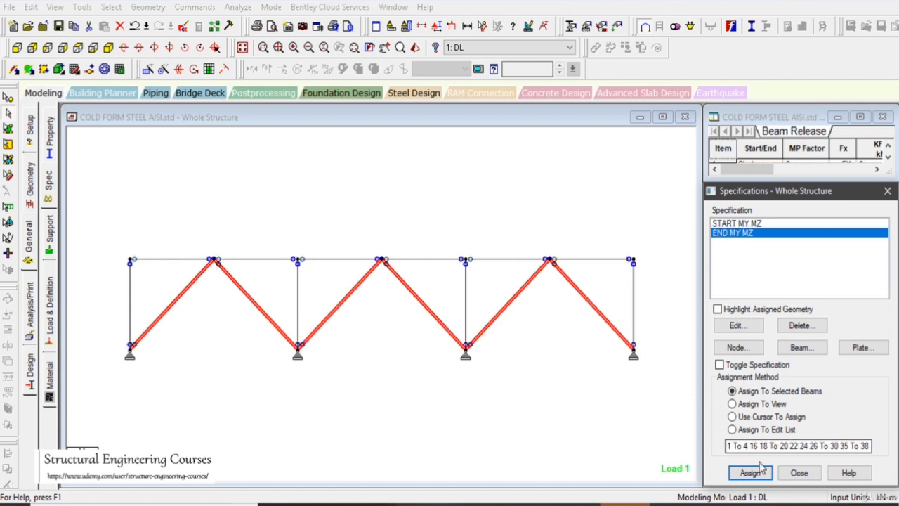
click(750, 473)
click(747, 373)
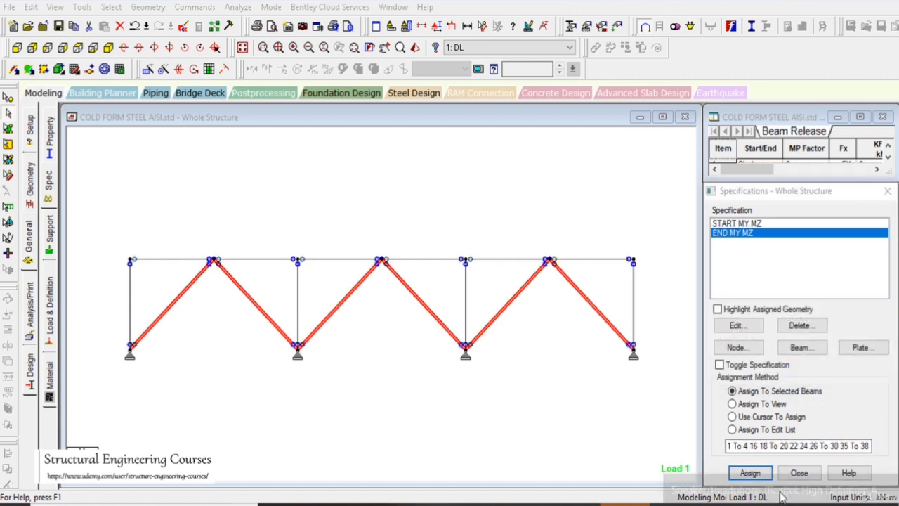
click(679, 500)
click(677, 484)
click(518, 402)
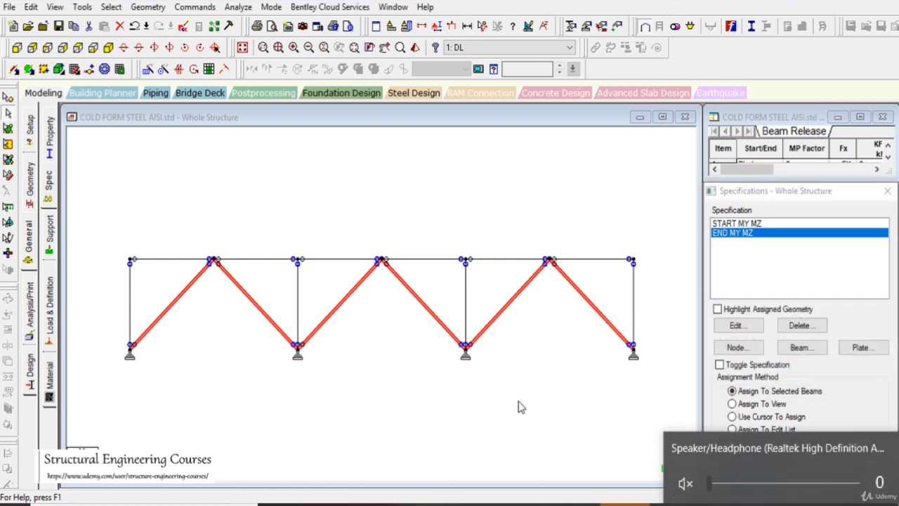
Examine the releases at both ends of the new braces in the isometric view
click(109, 48)
scroll(448, 316, up, 4)
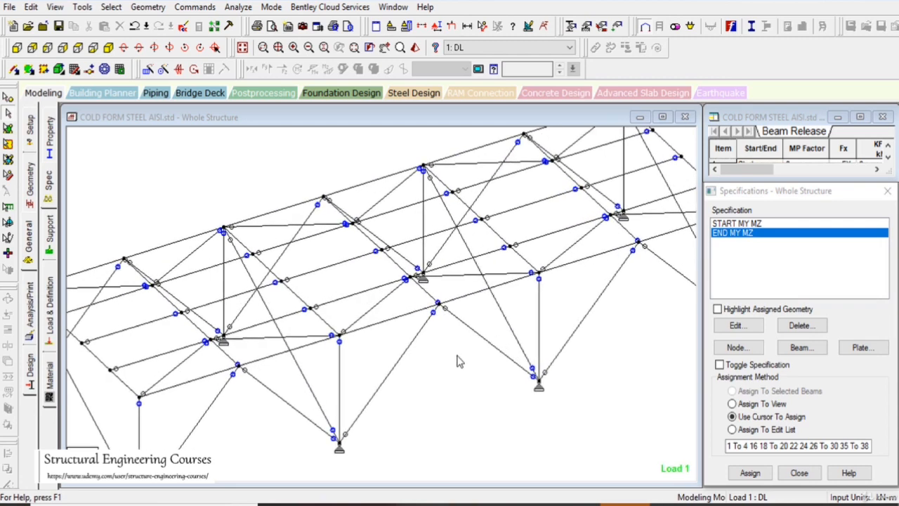
key(Right)
key(Right)
key(Left)
key(Left)
key(Left)
key(Left)
key(Left)
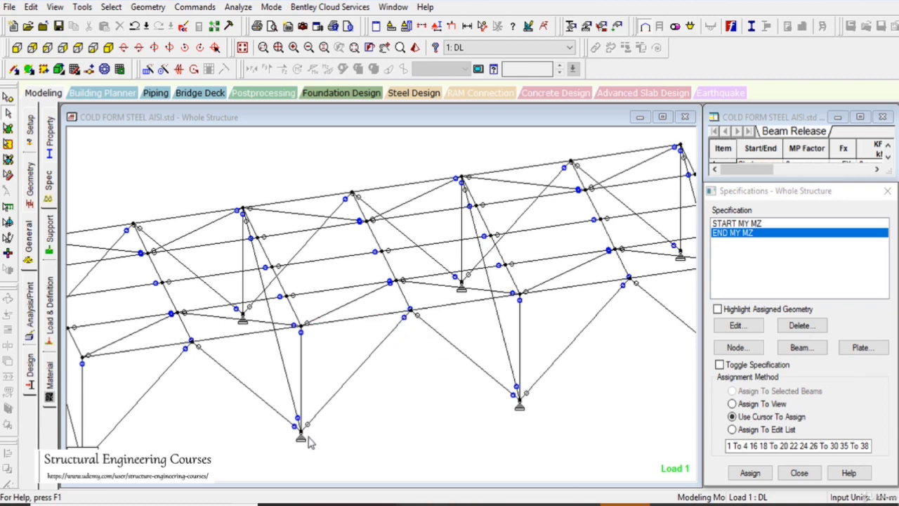
scroll(319, 297, down, 2)
Assign the 2.5LU2.5X135 section to all the inverted-V braces on both long sides
click(53, 151)
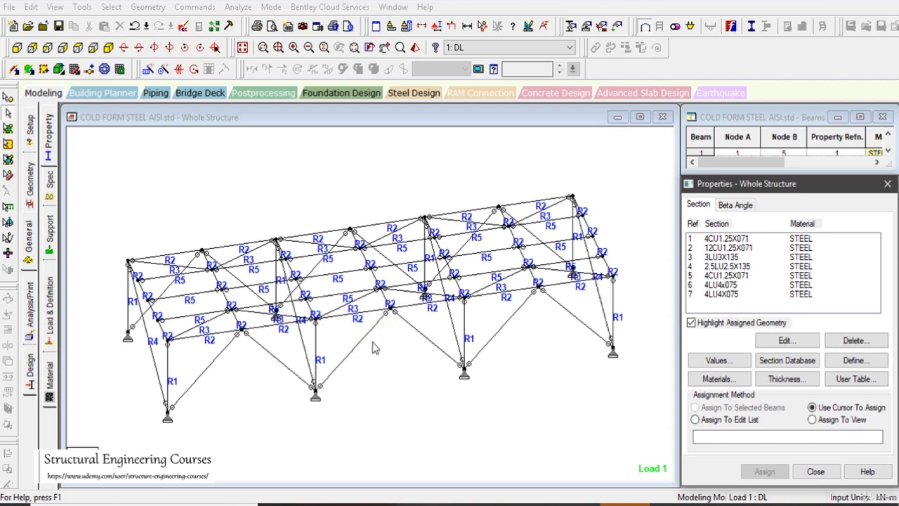
scroll(377, 351, up, 1)
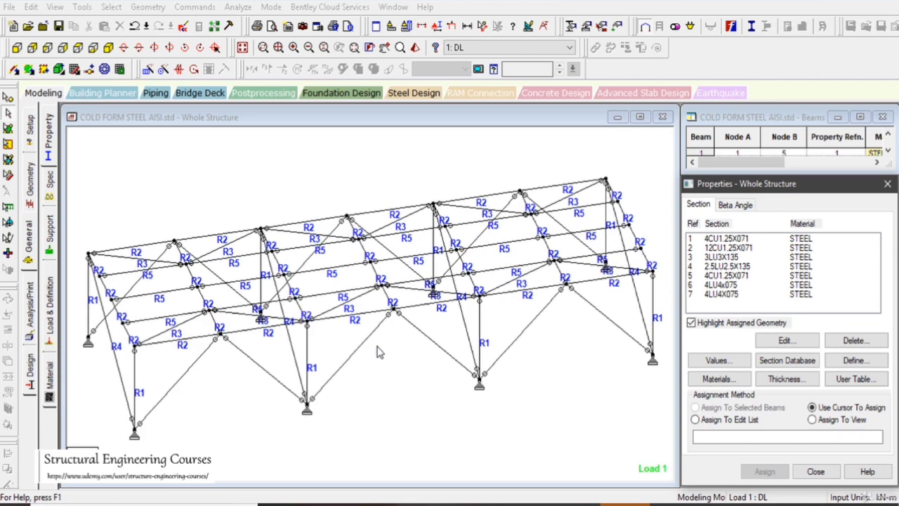
click(726, 267)
click(18, 47)
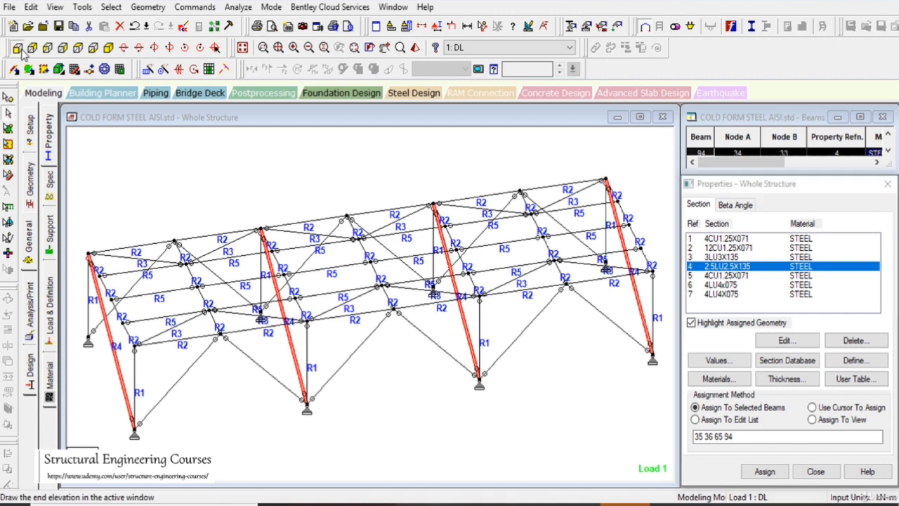
drag(233, 341, 145, 278)
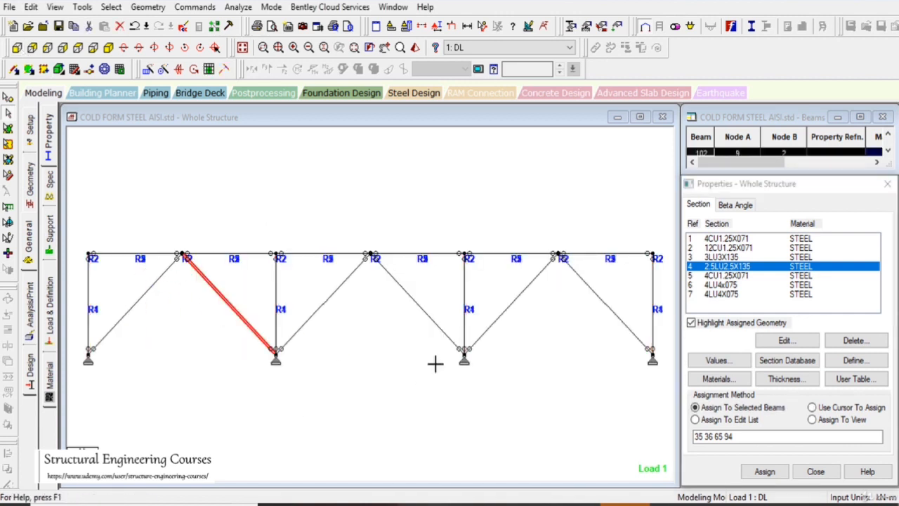
drag(436, 364, 312, 267)
click(134, 307)
drag(633, 373, 506, 282)
click(772, 469)
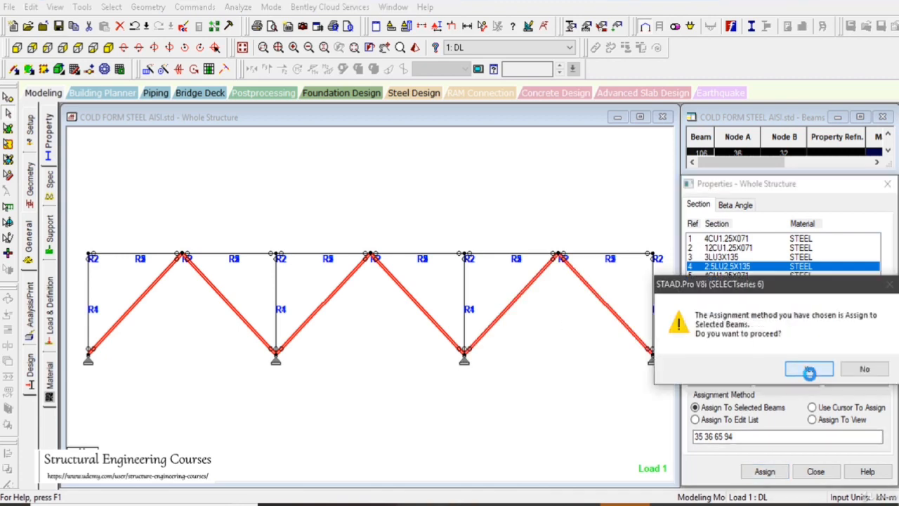
click(750, 370)
click(242, 47)
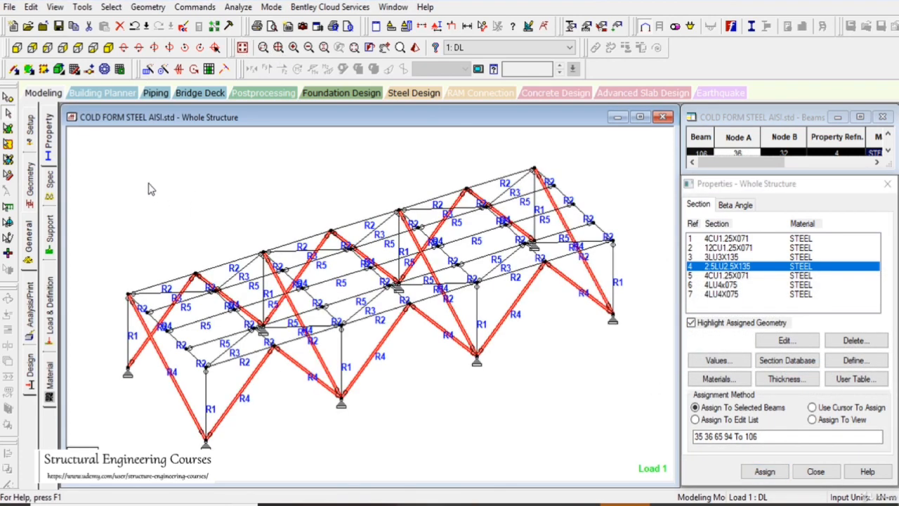
Assign the SELFWEIGHT Y -1.05 load of the DL case to all members in the view
click(28, 242)
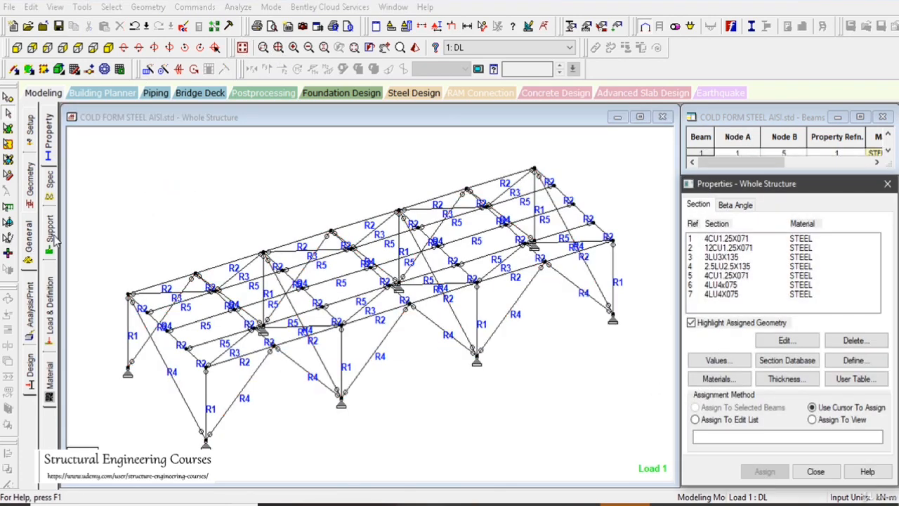
click(50, 191)
click(49, 288)
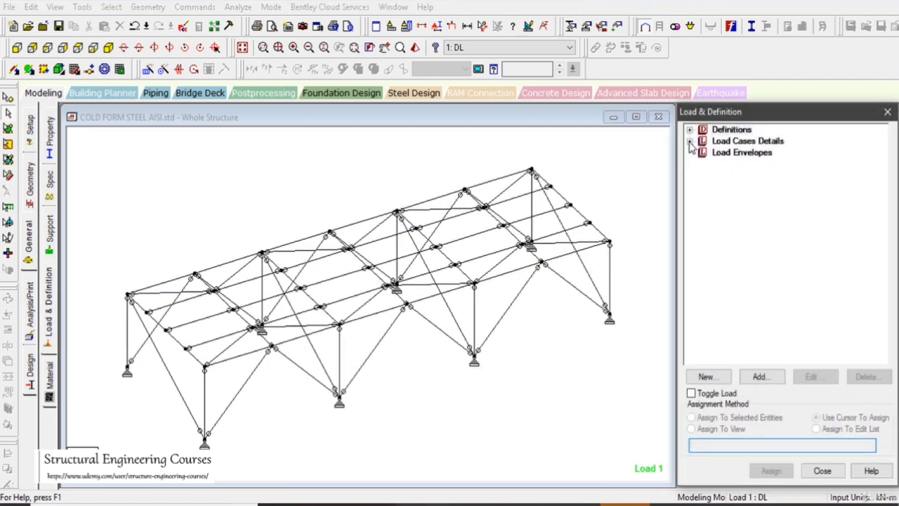
click(689, 140)
click(702, 151)
click(760, 168)
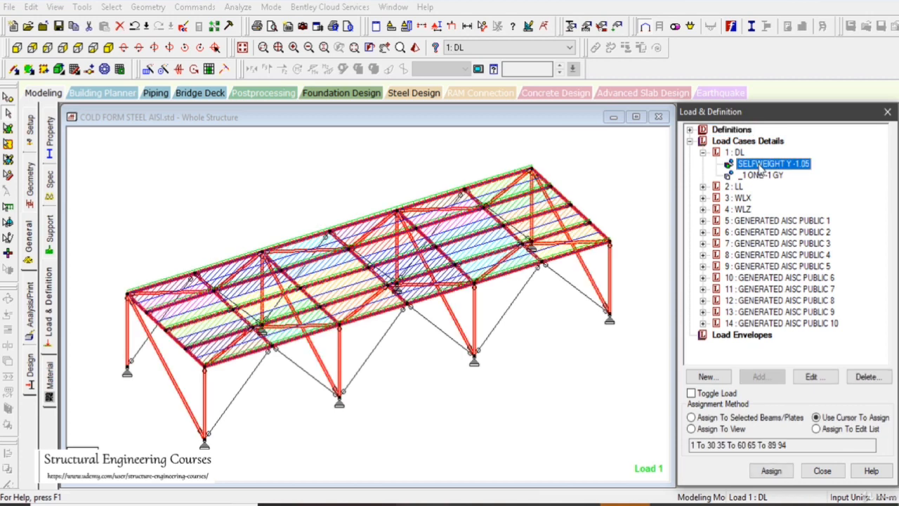
click(720, 429)
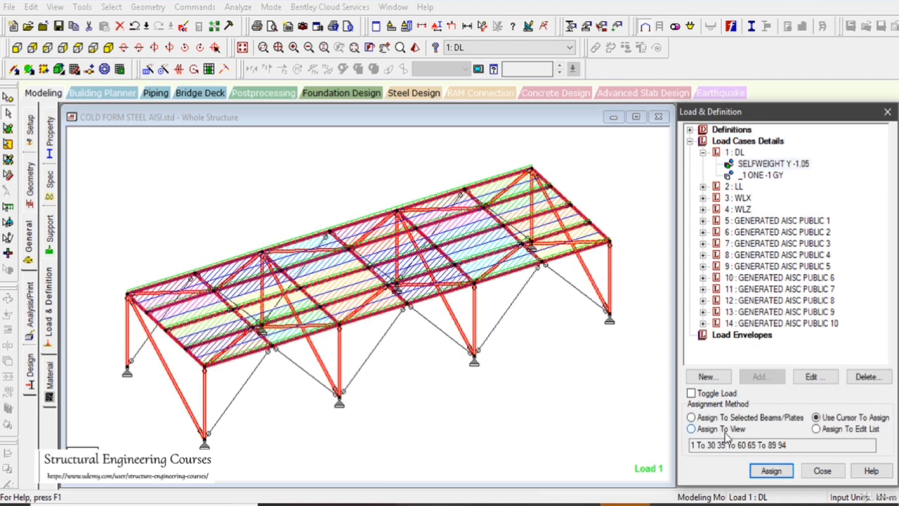
click(770, 470)
click(757, 331)
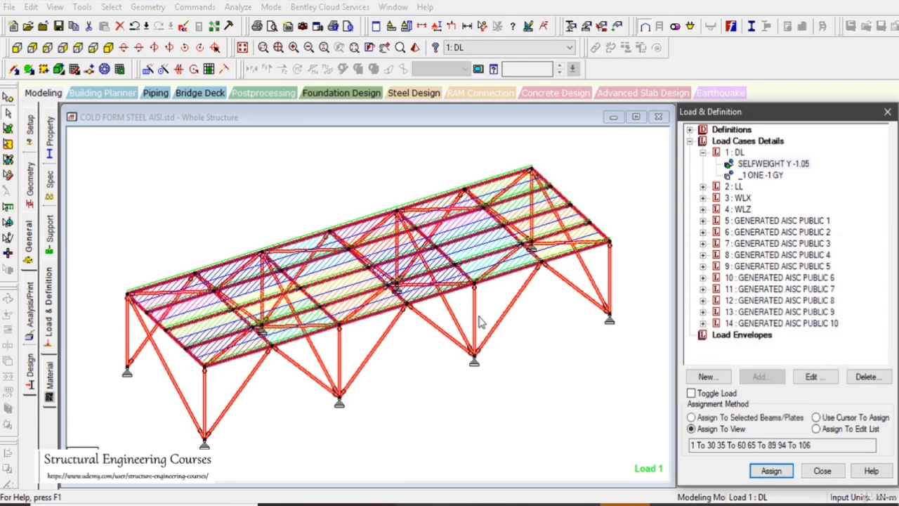
Check the roof loads of the DL and LL cases on the modified frame
click(760, 175)
click(703, 186)
click(760, 198)
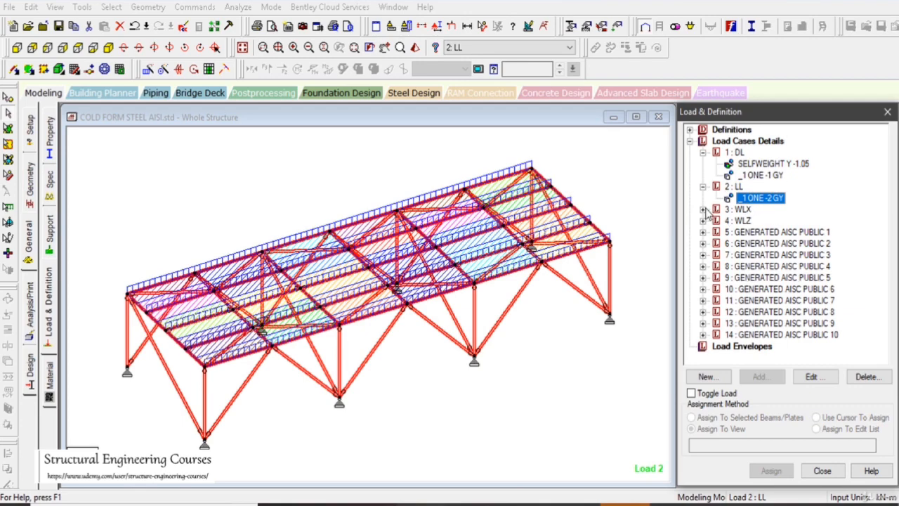
Assign the AISI steel design parameter FYLD 300000 to all members in the view
click(28, 379)
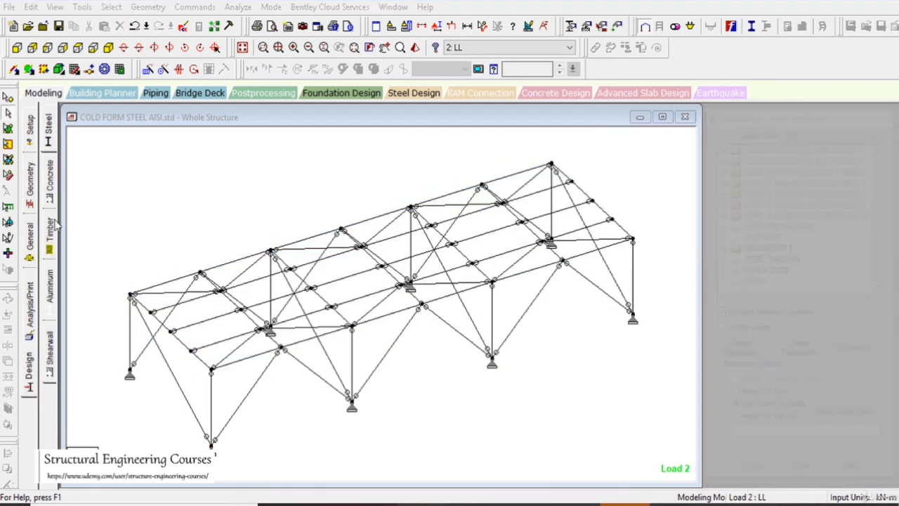
click(51, 142)
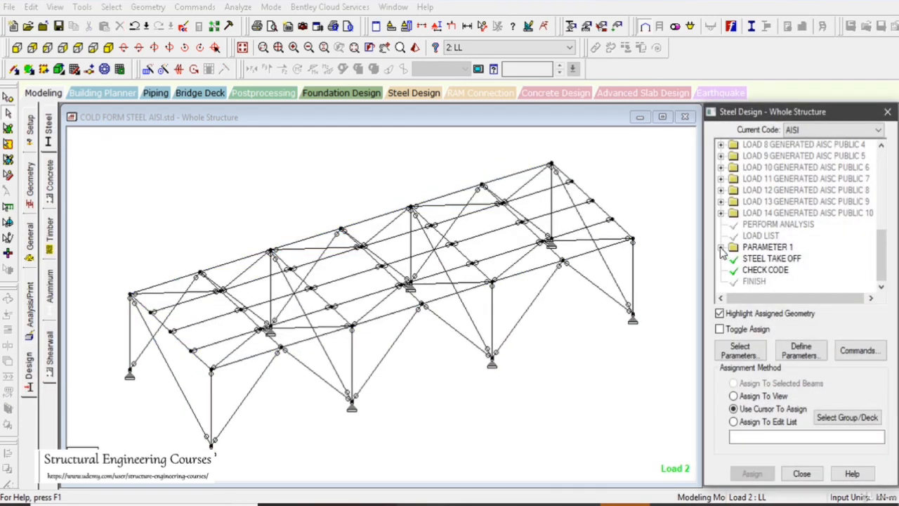
click(722, 248)
click(786, 260)
click(759, 396)
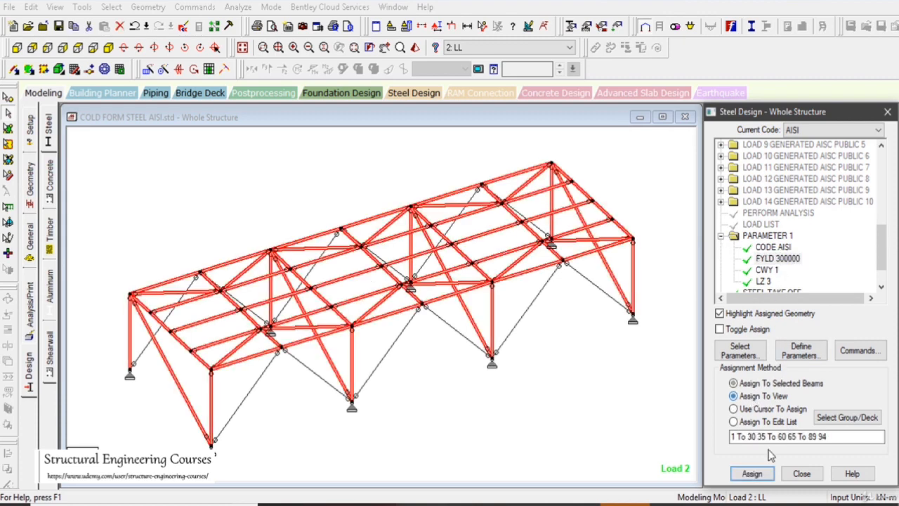
click(751, 473)
click(744, 329)
click(776, 247)
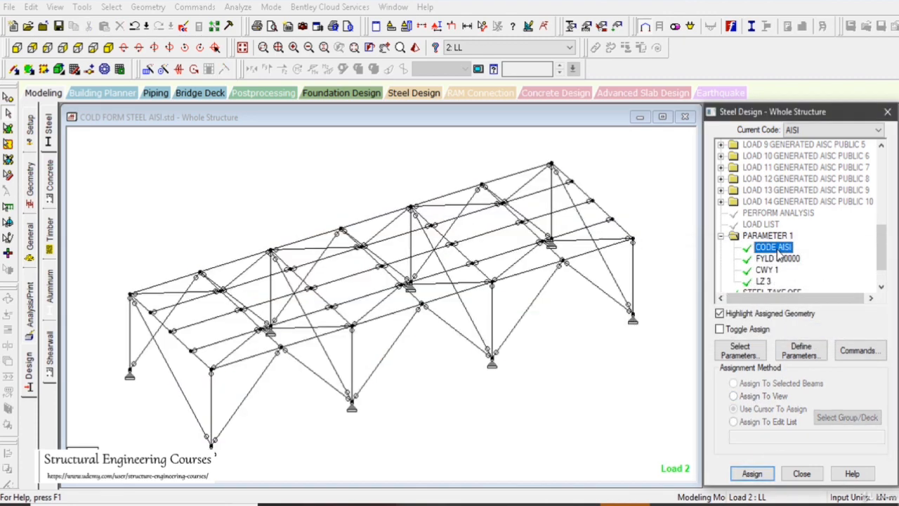
Assign the AISI steel design parameter CWY 1 to all members in the view
click(767, 270)
click(759, 396)
click(752, 473)
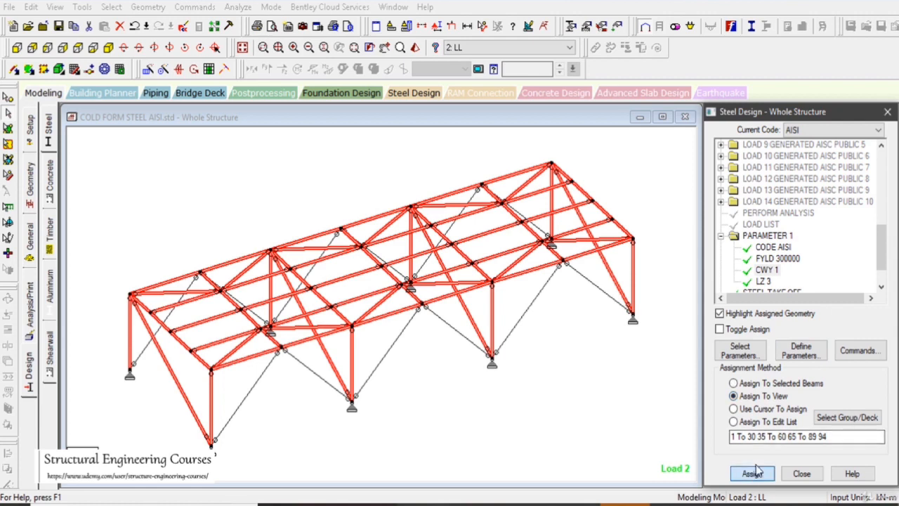
click(746, 331)
Check which members carry the LZ 3 parameter and measure the middle-bay eave beam segment from the column top to the brace node
scroll(766, 249, down, 1)
click(765, 248)
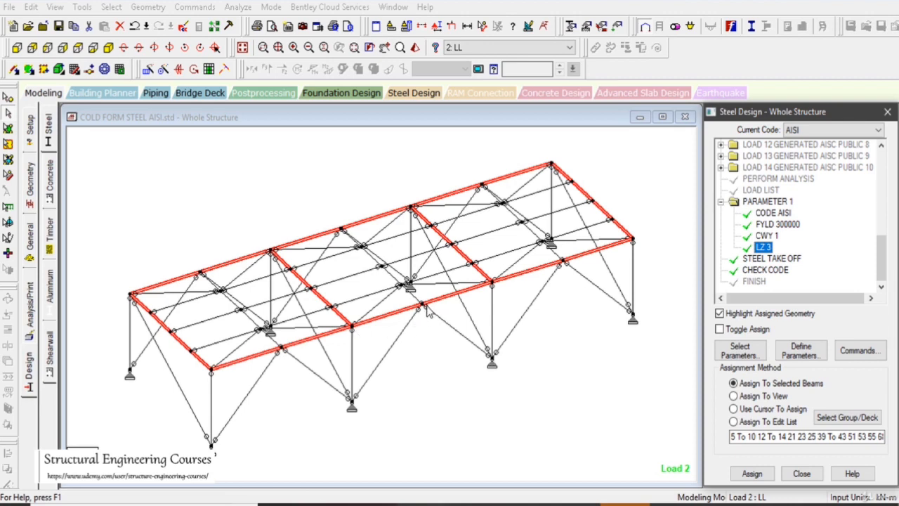
click(56, 10)
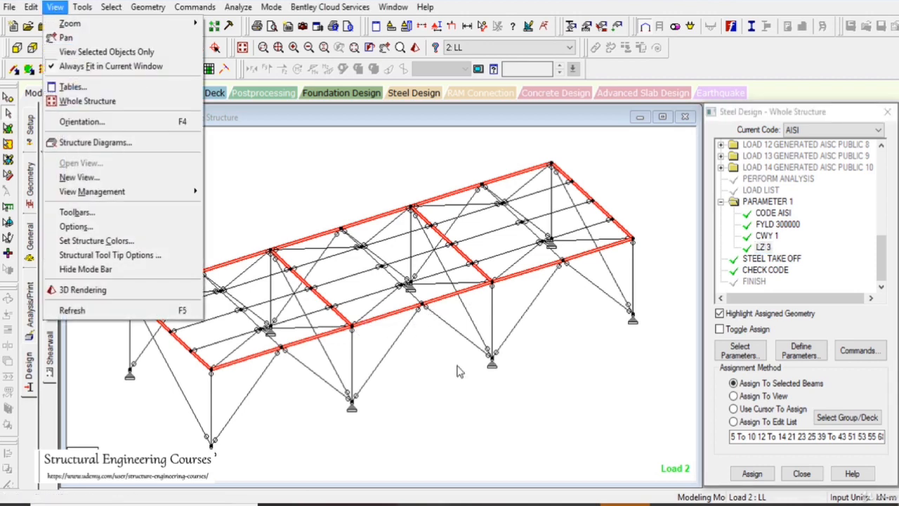
click(448, 387)
scroll(403, 336, up, 1)
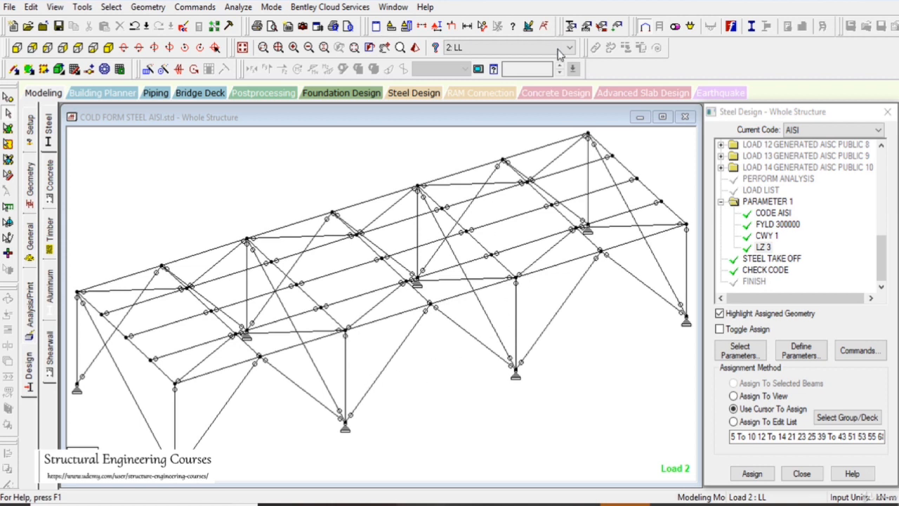
click(482, 26)
click(405, 324)
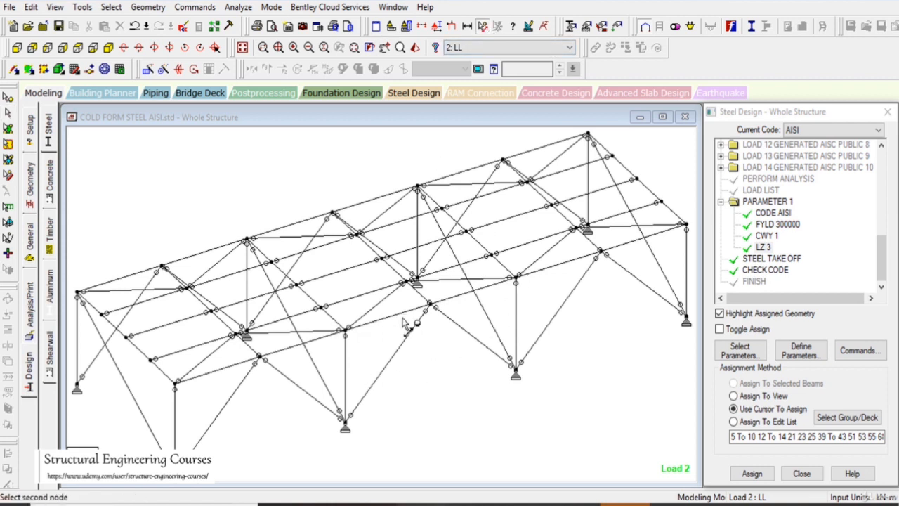
click(429, 307)
scroll(778, 271, down, 1)
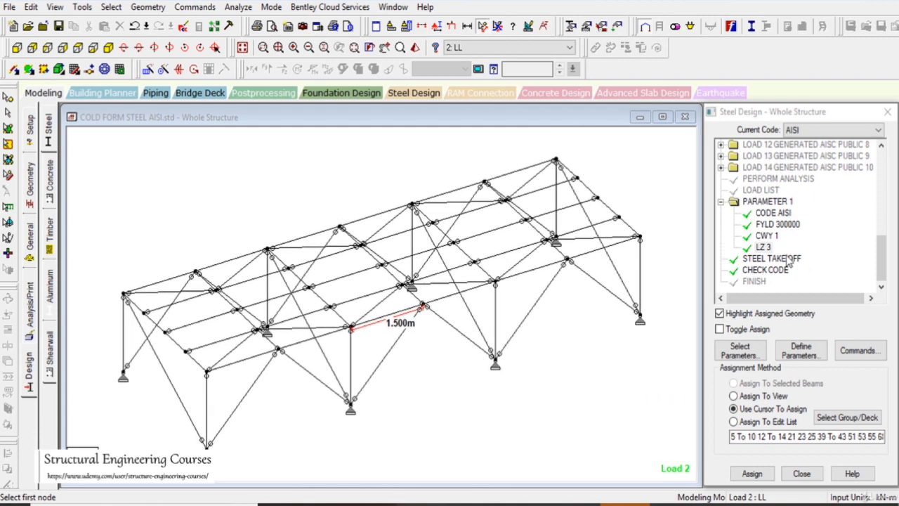
click(763, 248)
click(8, 113)
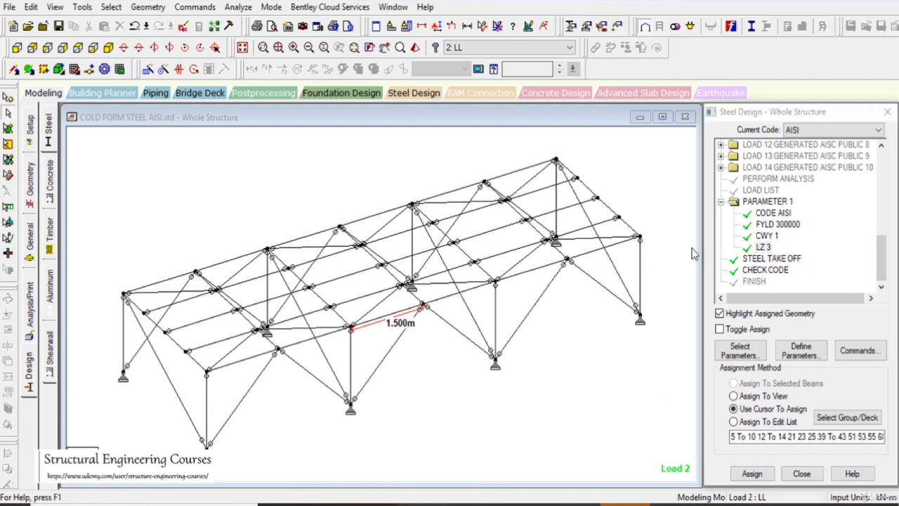
Isolate the LZ 3 members and remove the parameter from the eave beams along both long sides with Toggle Assign, then restore the whole structure
click(762, 246)
click(543, 367)
click(767, 237)
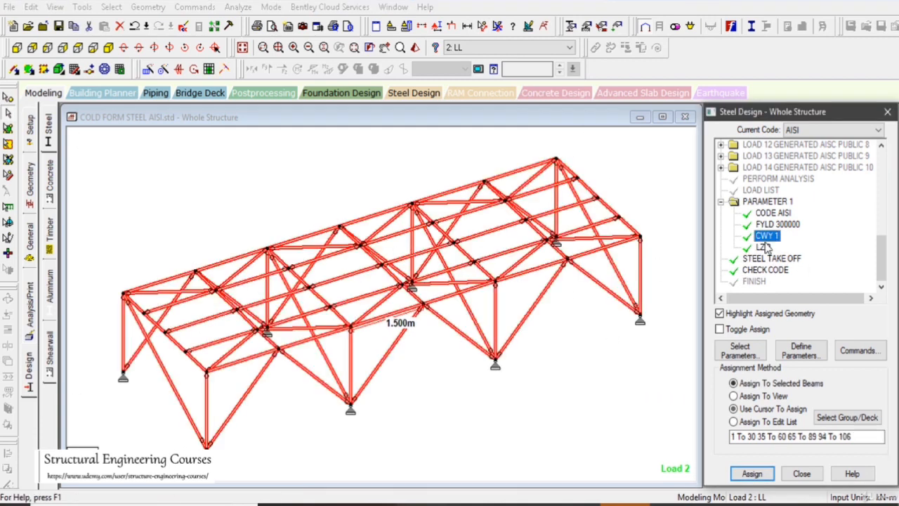
click(763, 247)
click(55, 6)
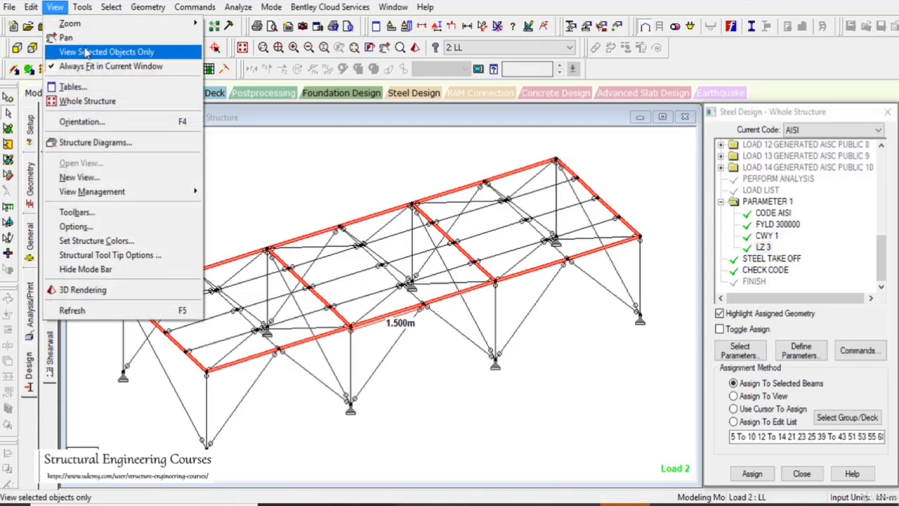
click(89, 50)
click(77, 47)
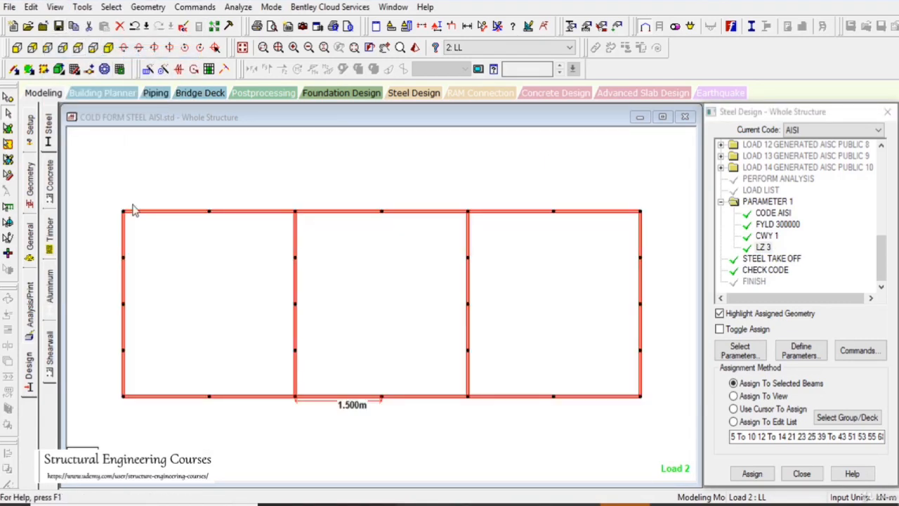
ctrl+drag(114, 392, 660, 414)
click(749, 327)
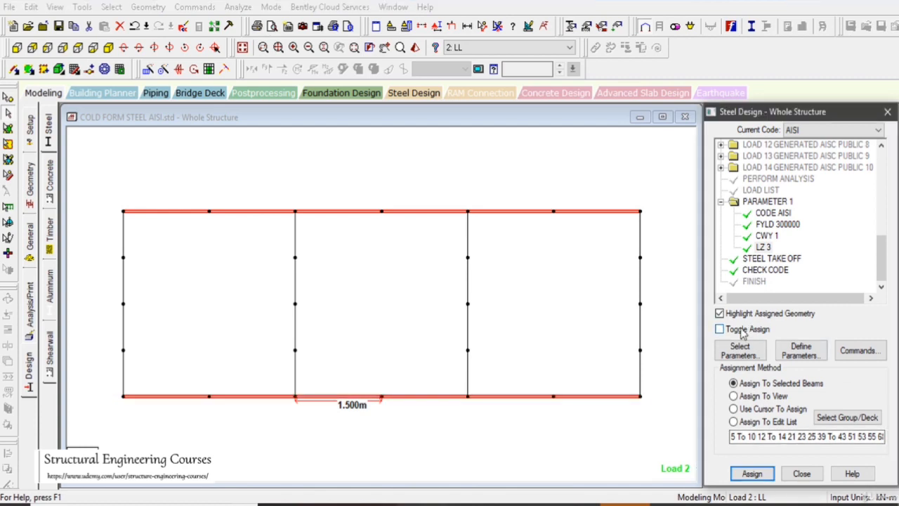
click(751, 473)
click(805, 331)
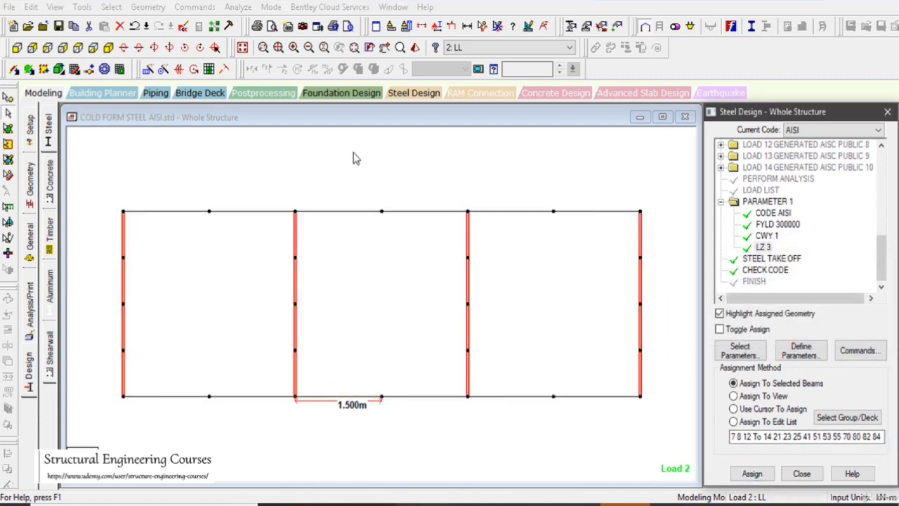
click(242, 47)
click(764, 248)
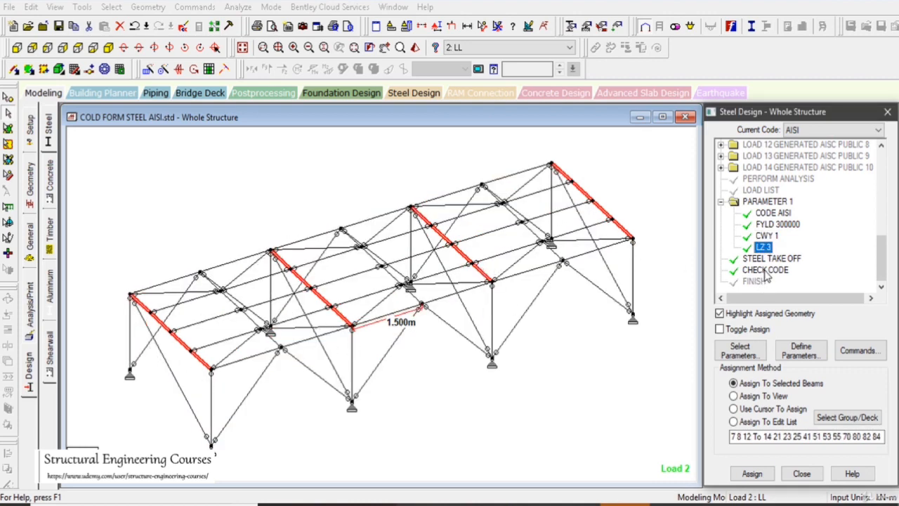
Assign the STEEL TAKE OFF and CHECK CODE commands to all members in the view
click(771, 260)
click(762, 398)
click(752, 473)
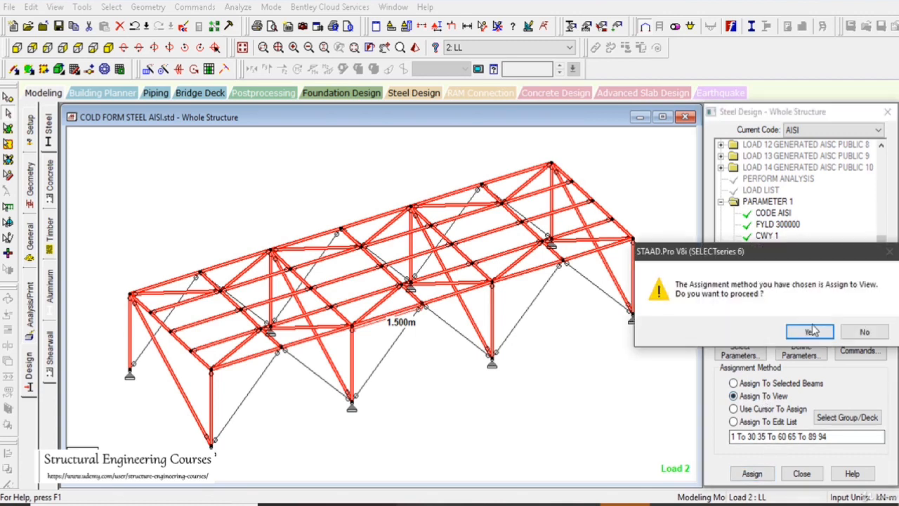
click(749, 327)
click(750, 397)
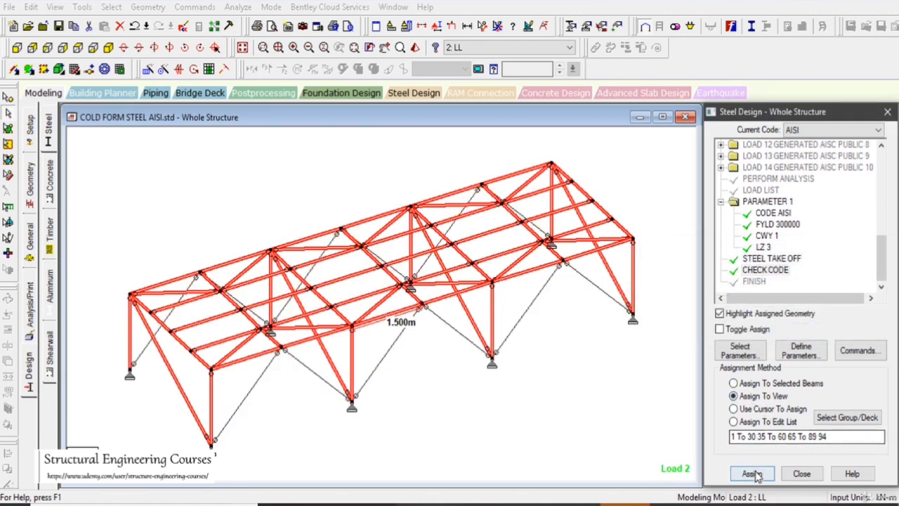
click(751, 473)
click(807, 330)
Run the analysis and steel design of the modified frame, staying in modeling mode
click(238, 6)
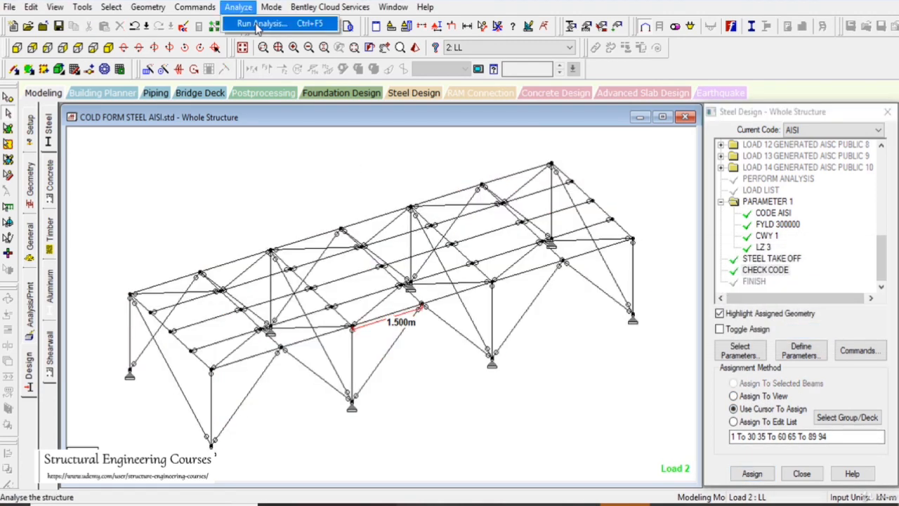
click(298, 22)
click(368, 267)
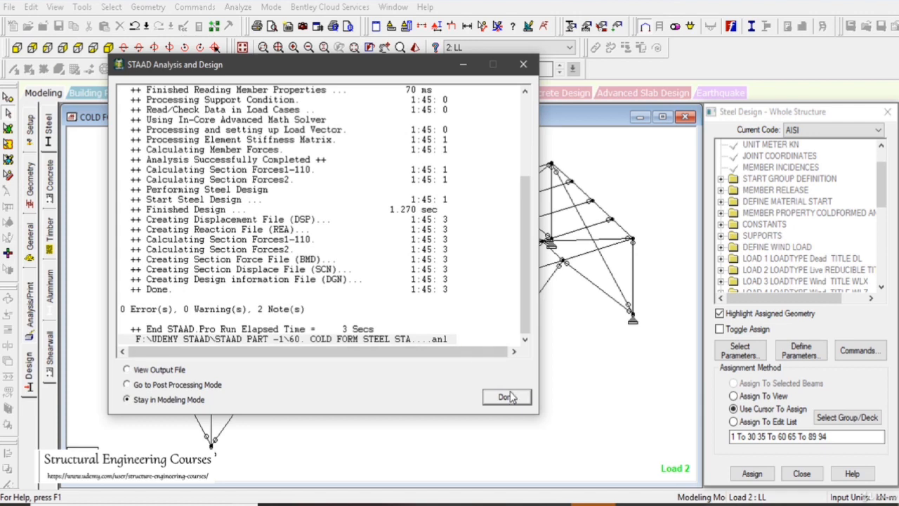
click(507, 396)
Check the steel design results of the middle-bay eave beam between the column and the brace node
click(386, 321)
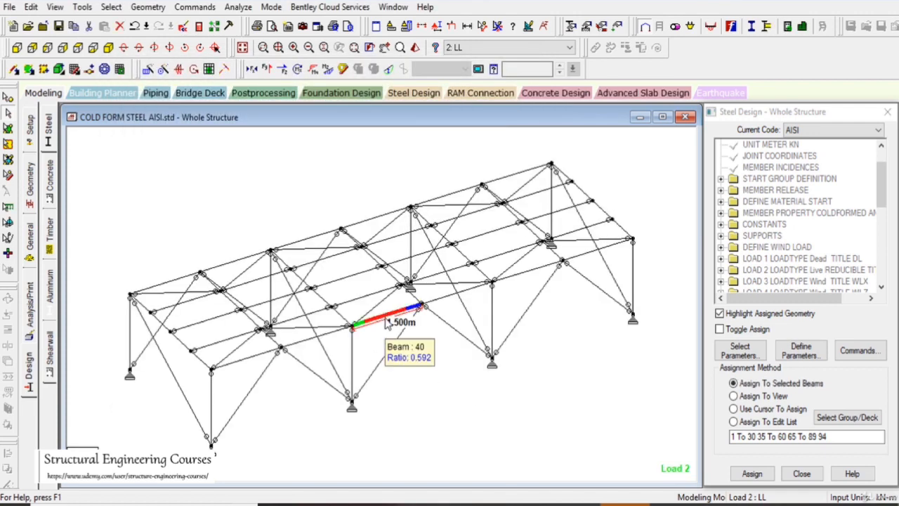
scroll(386, 321, up, 2)
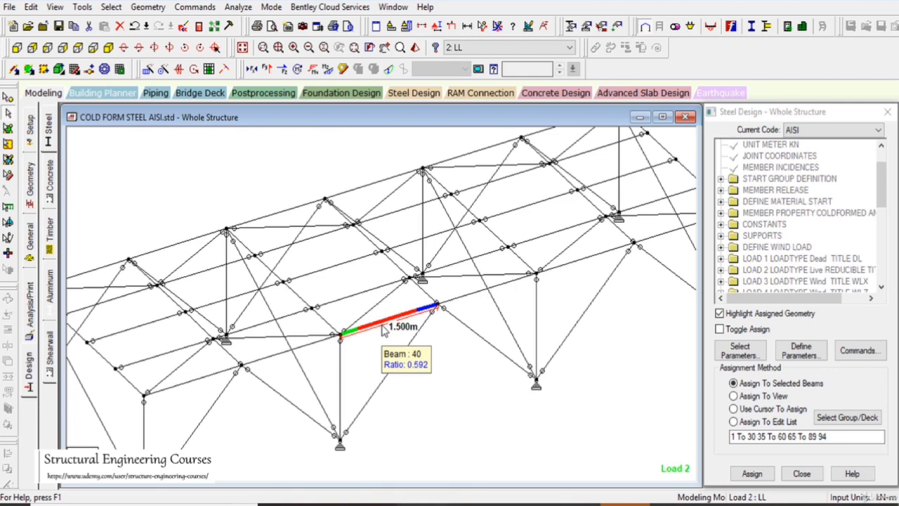
double_click(383, 328)
click(575, 108)
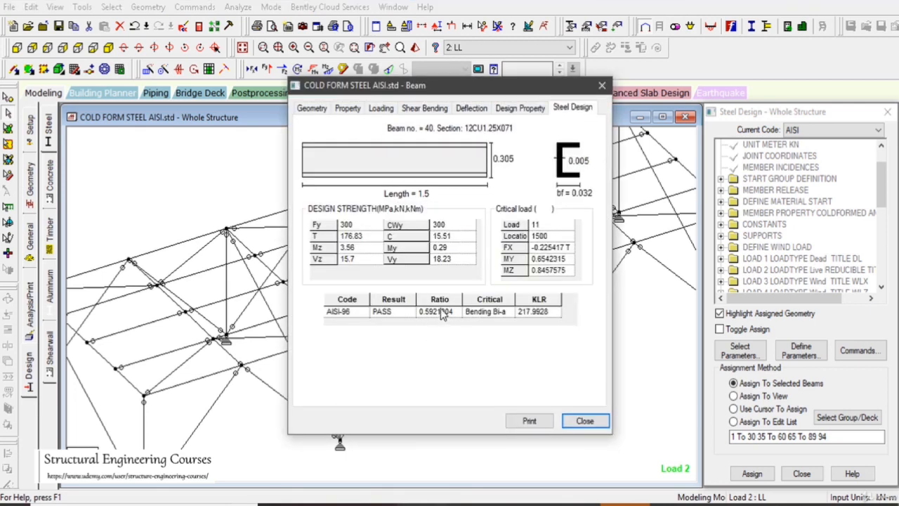
click(585, 421)
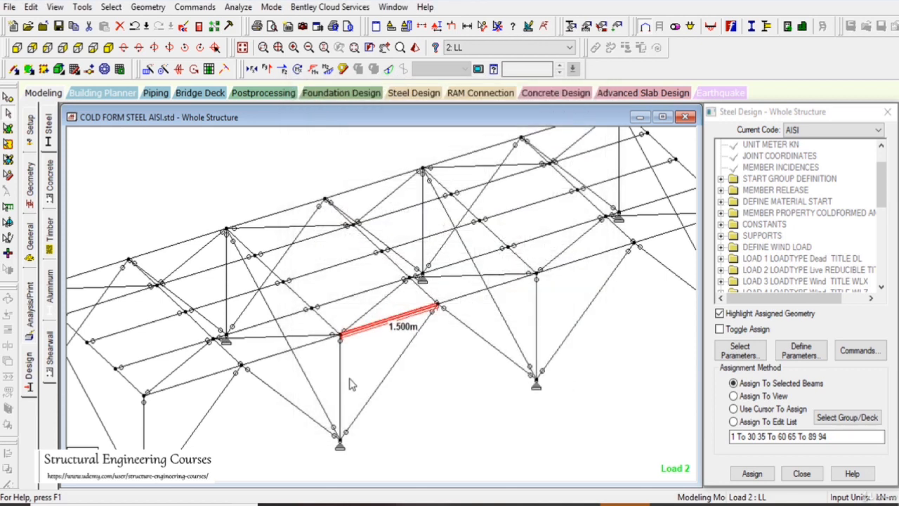
Check the design ratio of the adjacent column and the steel design results of the middle-bay inverted-V brace
mouse_move(342, 379)
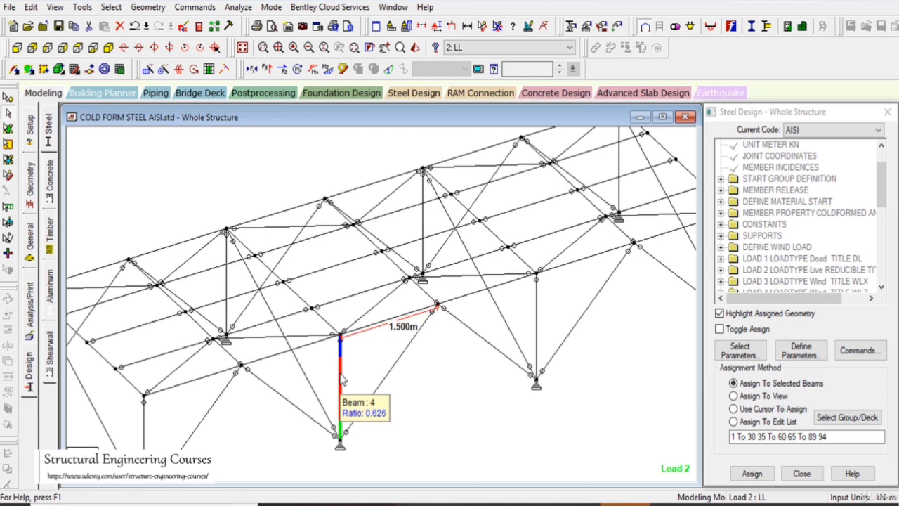
middle_drag(352, 363, 395, 317)
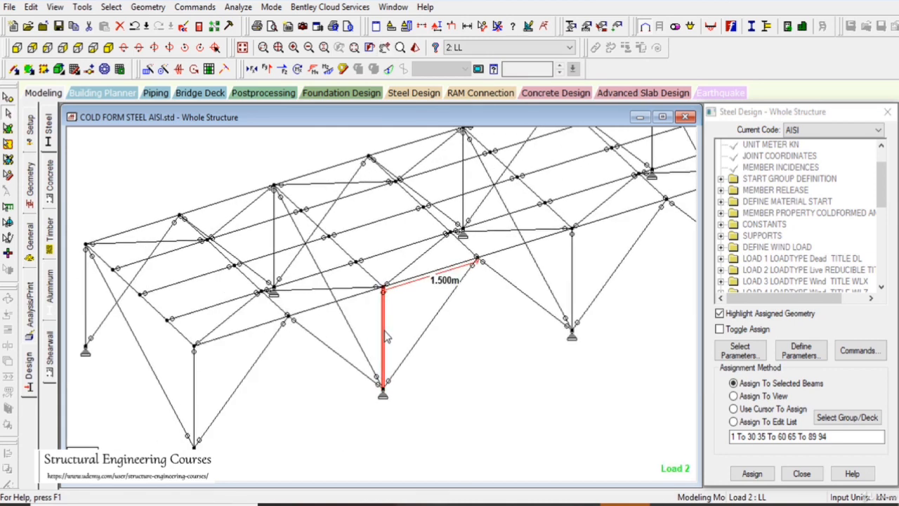
click(461, 288)
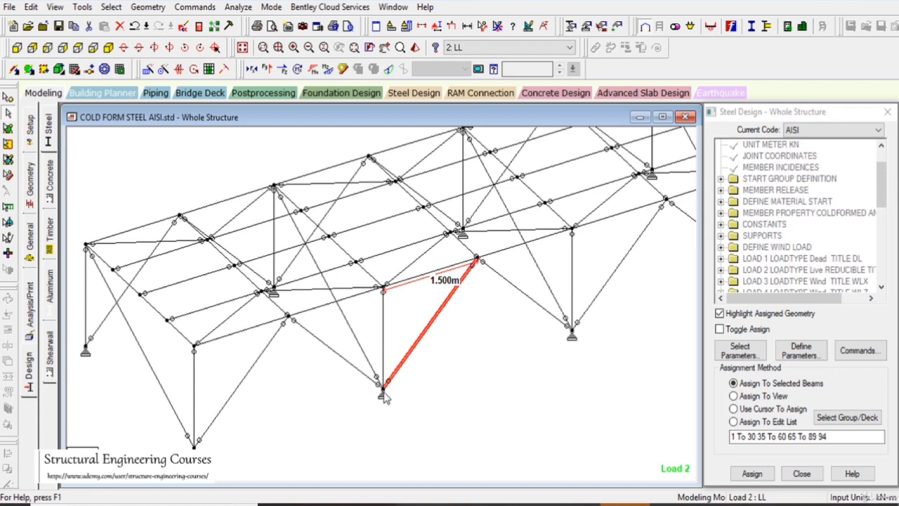
click(415, 354)
double_click(415, 341)
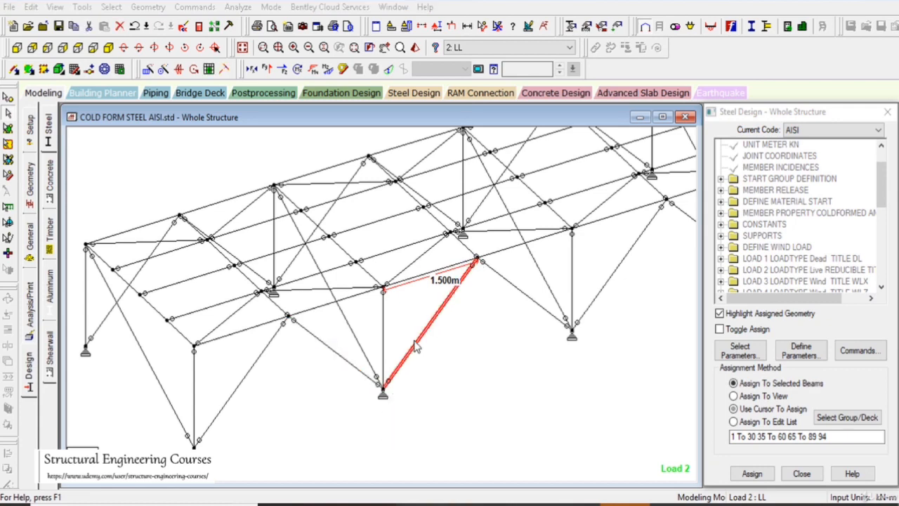
click(571, 110)
click(605, 82)
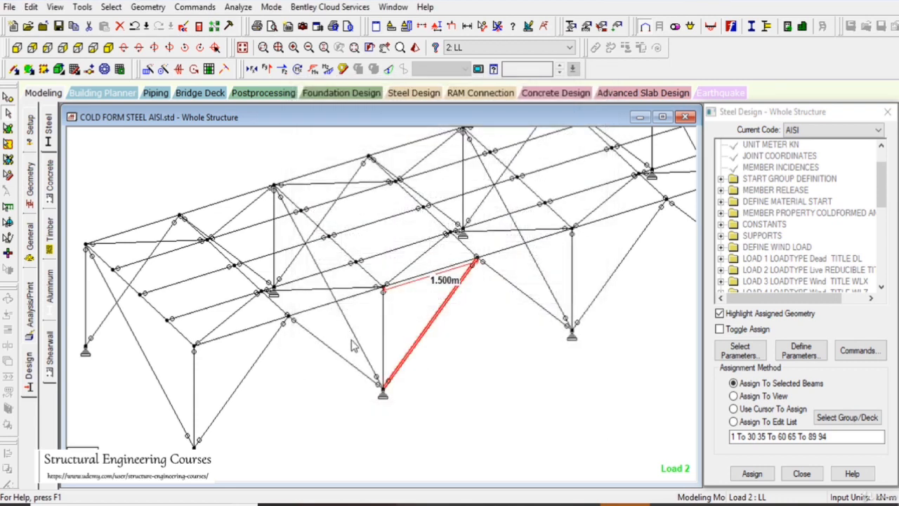
Check the steel design results of the transverse diagonal brace in the second frame
click(356, 342)
double_click(356, 342)
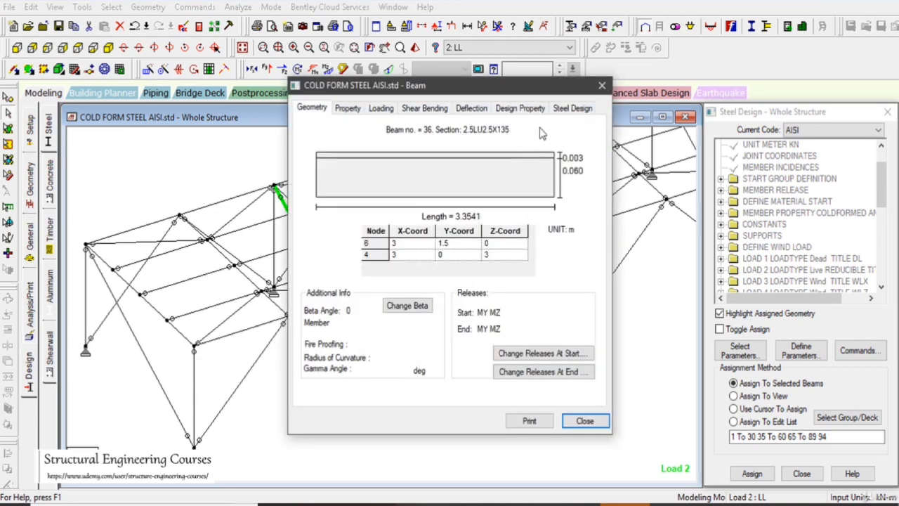
click(572, 107)
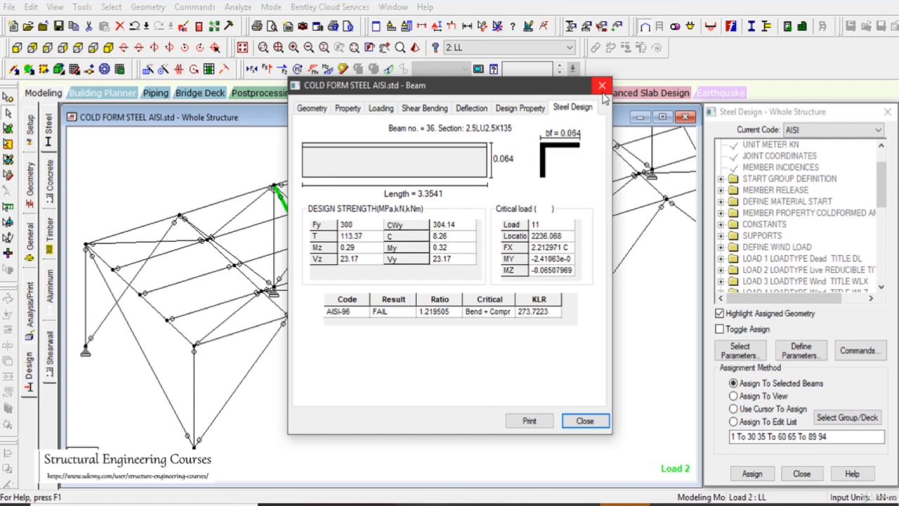
click(602, 92)
Add crossing diagonal beams in the first two transverse frames, from the front column top to the opposite column base
scroll(397, 304, down, 2)
scroll(371, 378, up, 1)
click(545, 423)
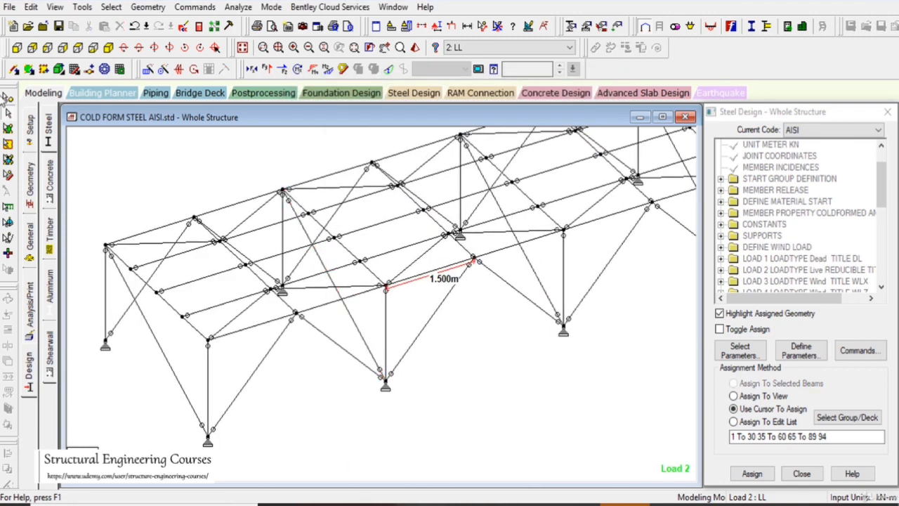
drag(209, 341, 105, 343)
click(485, 281)
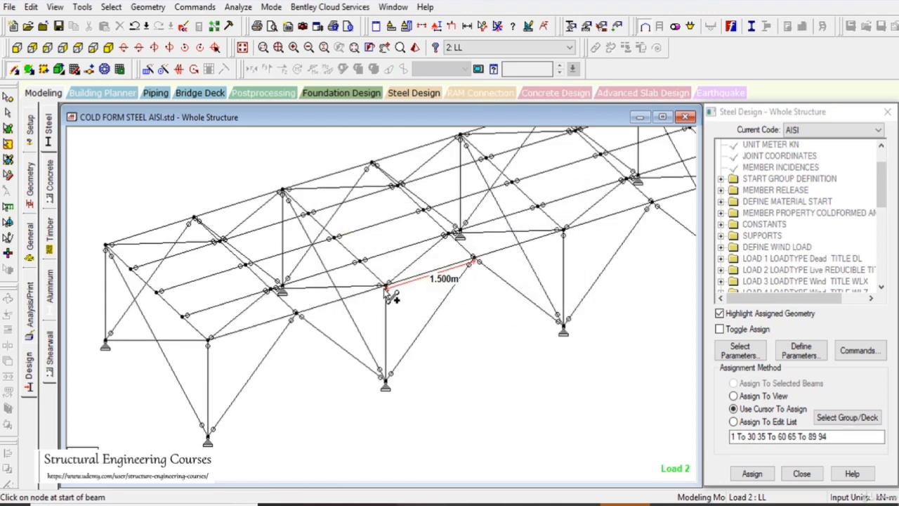
drag(388, 288, 281, 289)
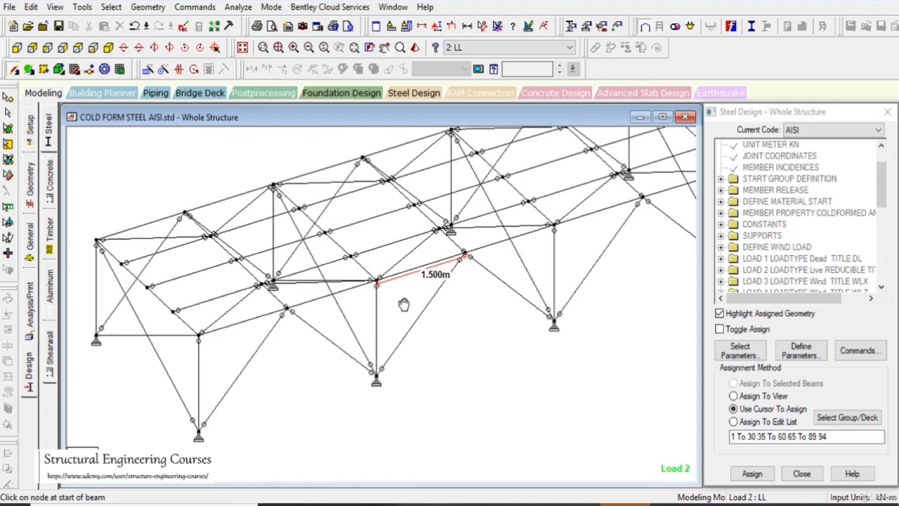
Add the matching crossing diagonals in the remaining two transverse frames, from the front column top to the opposite column base
key(Right)
key(Right)
key(Up)
key(Up)
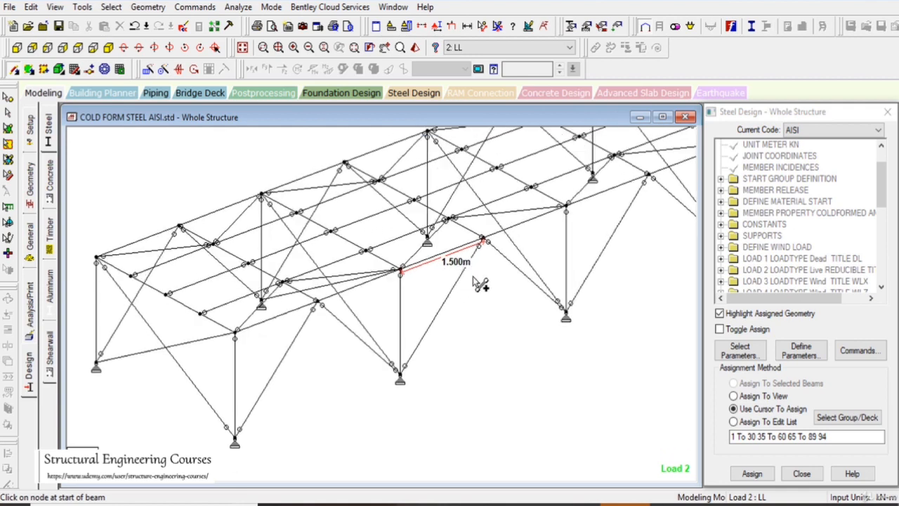
key(Left)
key(Left)
middle_drag(555, 271, 520, 281)
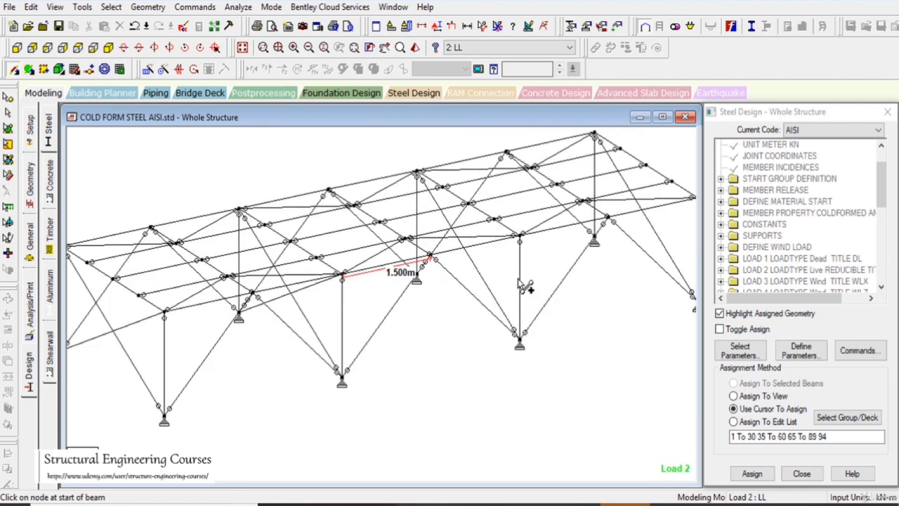
key(Right)
drag(525, 232, 405, 273)
middle_drag(587, 258, 432, 313)
drag(543, 243, 422, 285)
Assign the START MY MZ release to all the transverse crossing diagonals, picked together in the end elevation
click(242, 48)
click(16, 48)
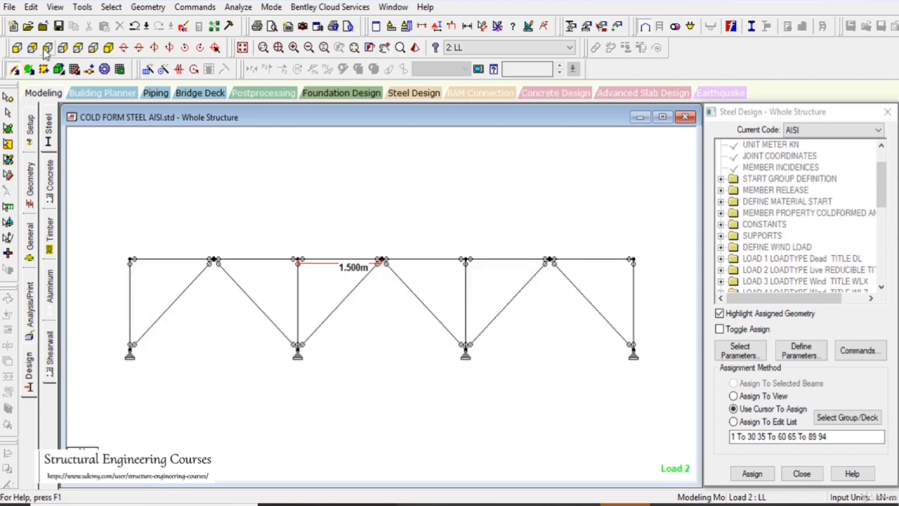
click(47, 49)
drag(491, 408, 291, 271)
click(30, 243)
click(51, 181)
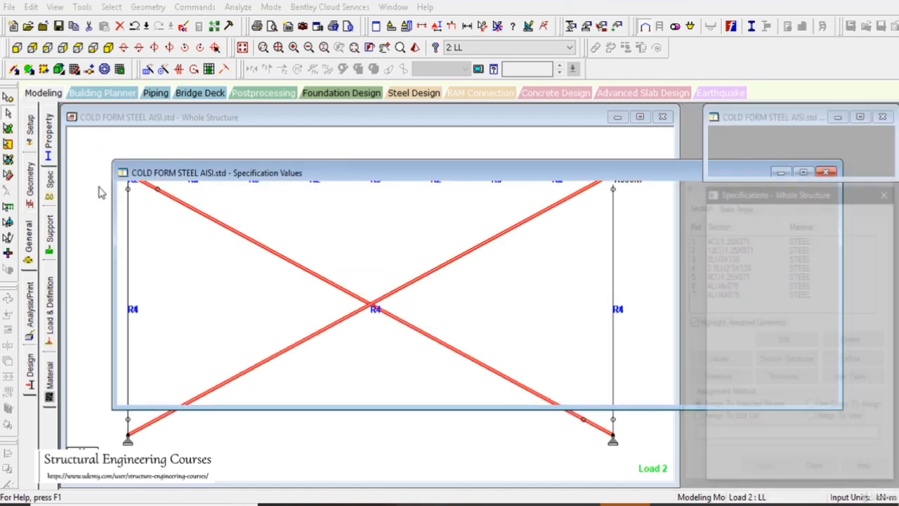
click(746, 225)
click(750, 472)
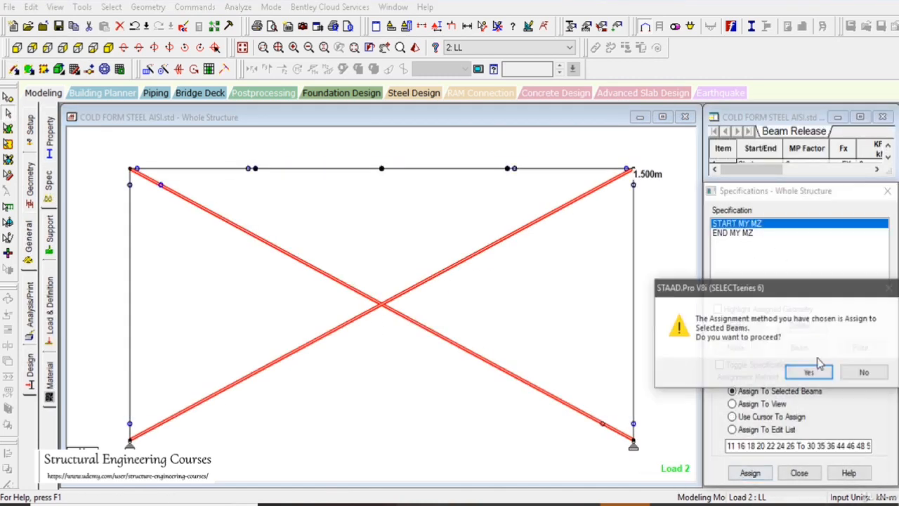
click(755, 370)
Assign the END MY MZ release to the same selected crossing diagonals
click(733, 233)
click(749, 473)
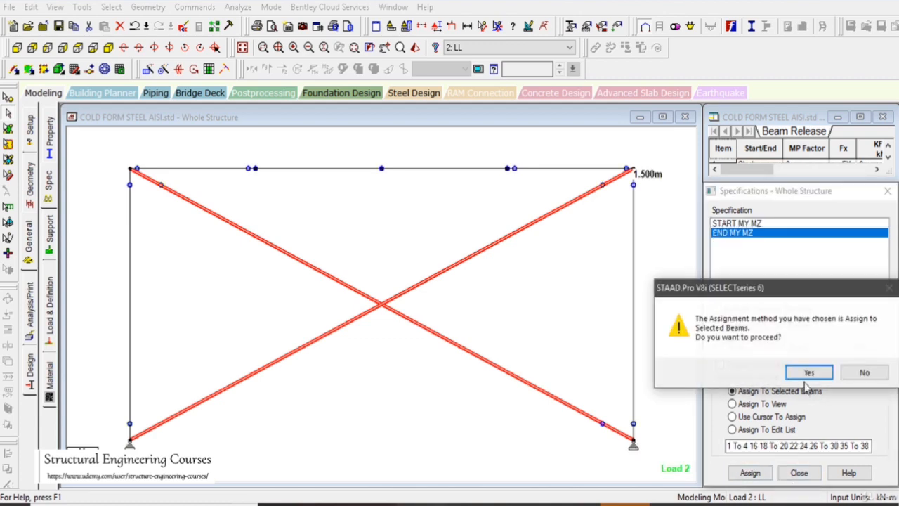
click(747, 371)
Reassign the dead load case's SELFWEIGHT Y -1.05 to the whole structure in view, so it includes the added diagonals
click(26, 239)
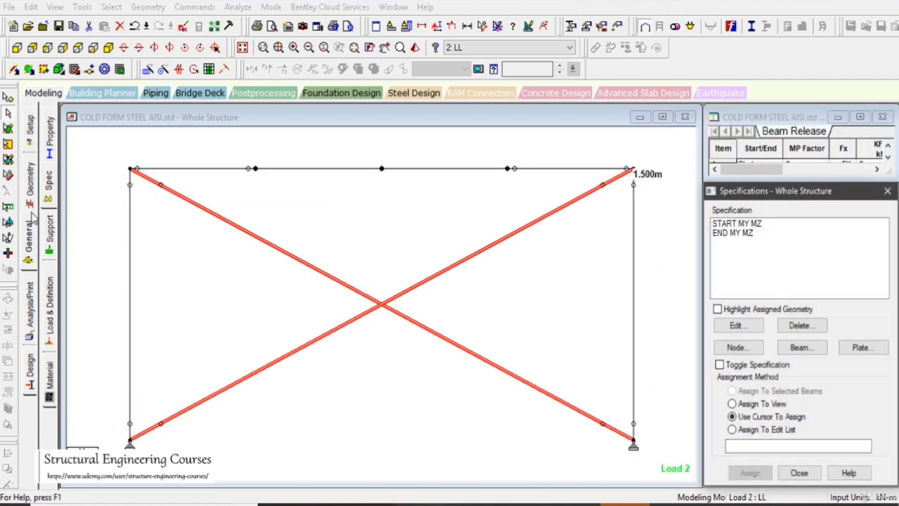
click(50, 300)
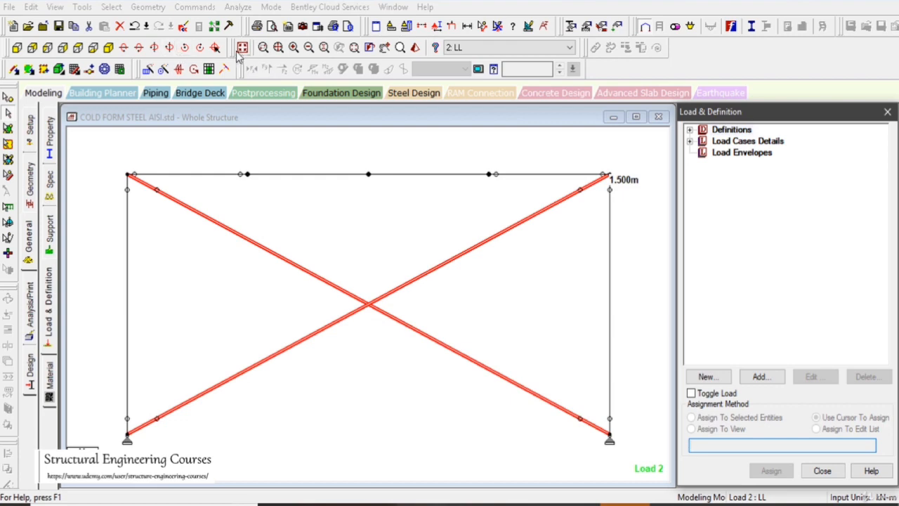
click(690, 141)
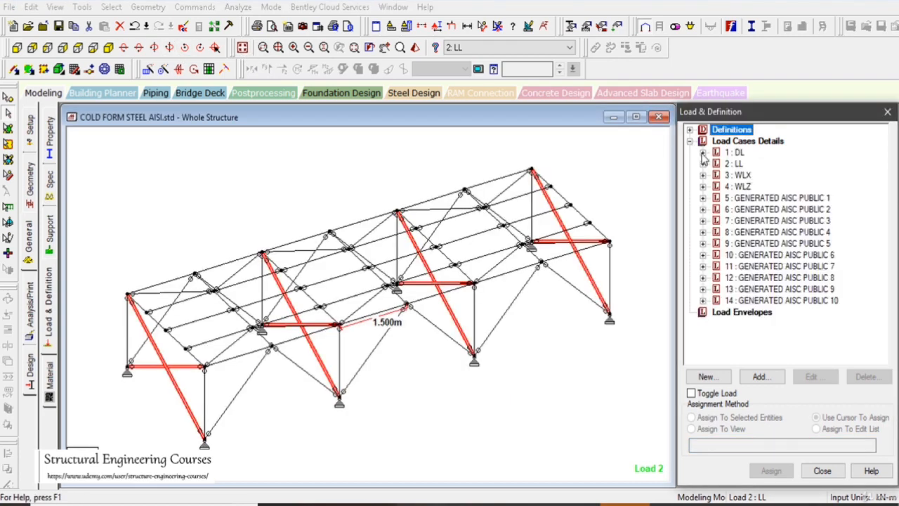
click(703, 153)
click(761, 175)
click(771, 163)
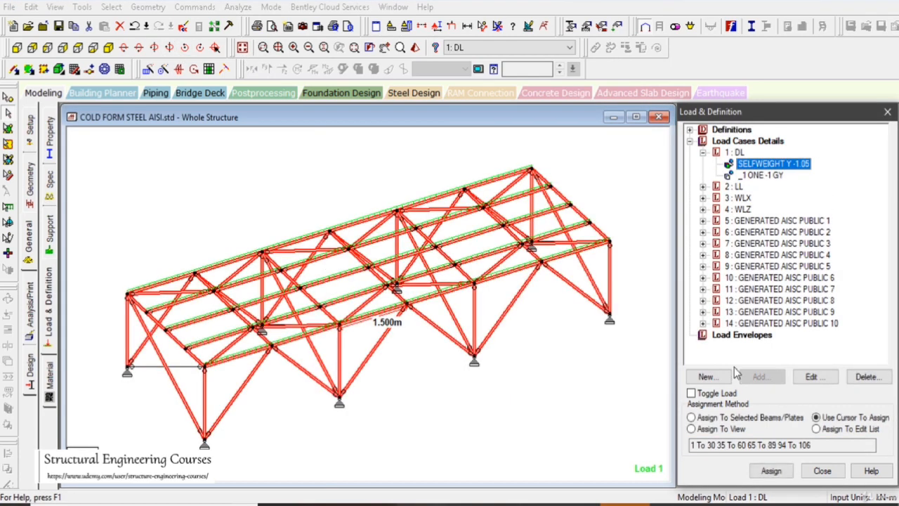
click(719, 429)
click(771, 470)
click(746, 331)
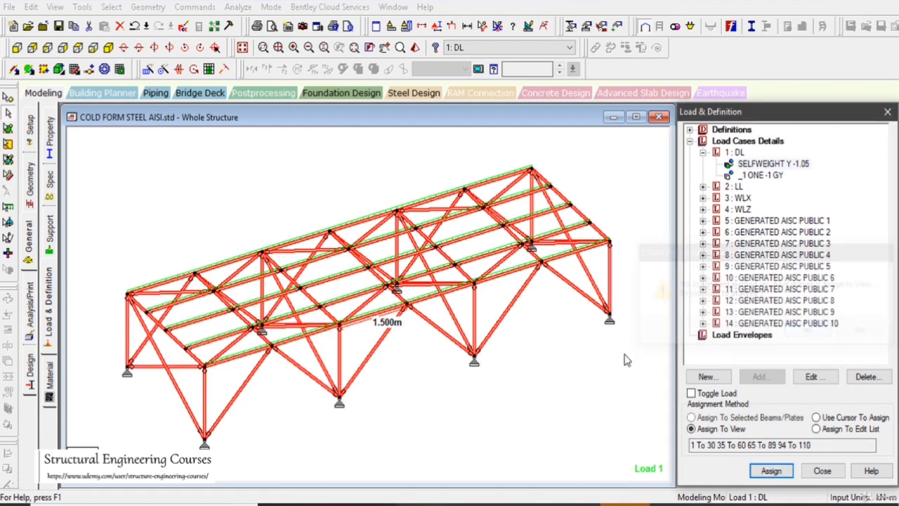
Assign the AISI design parameters FYLD 300000 and CWY 1 to all members in view
click(90, 371)
click(28, 378)
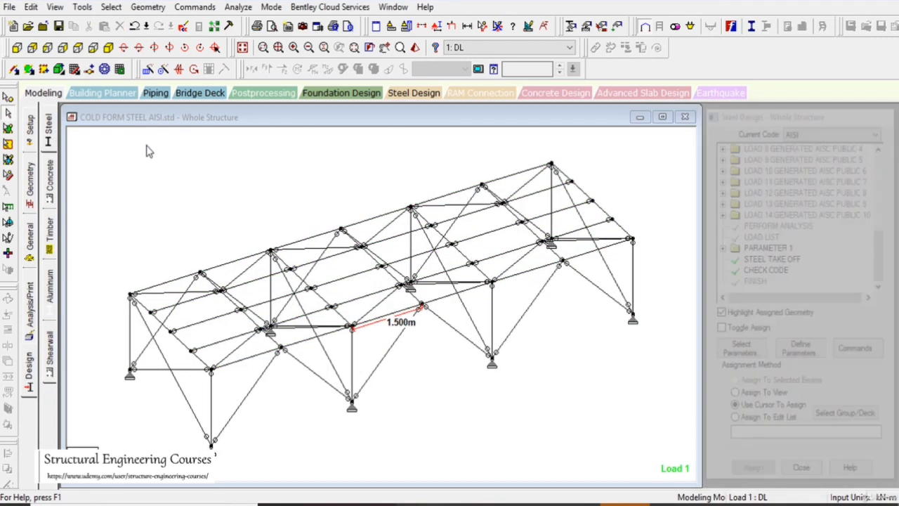
click(721, 248)
click(777, 258)
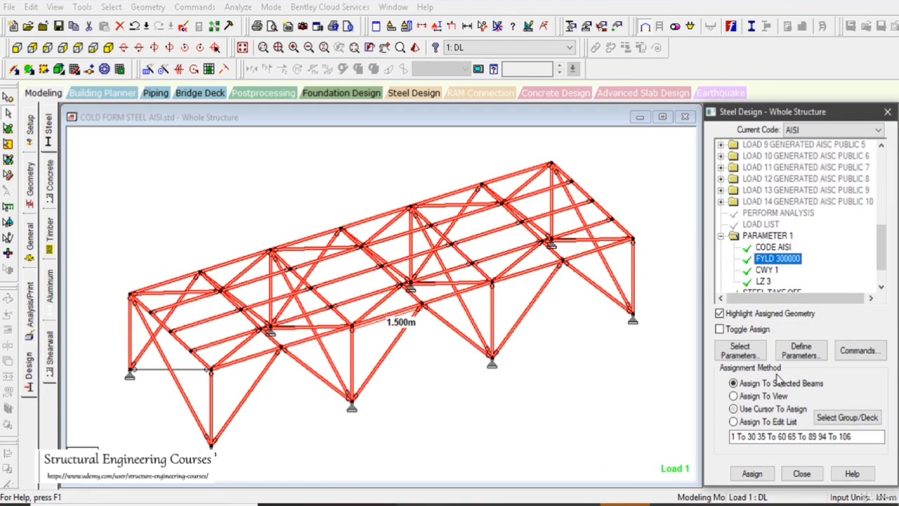
click(751, 473)
click(810, 334)
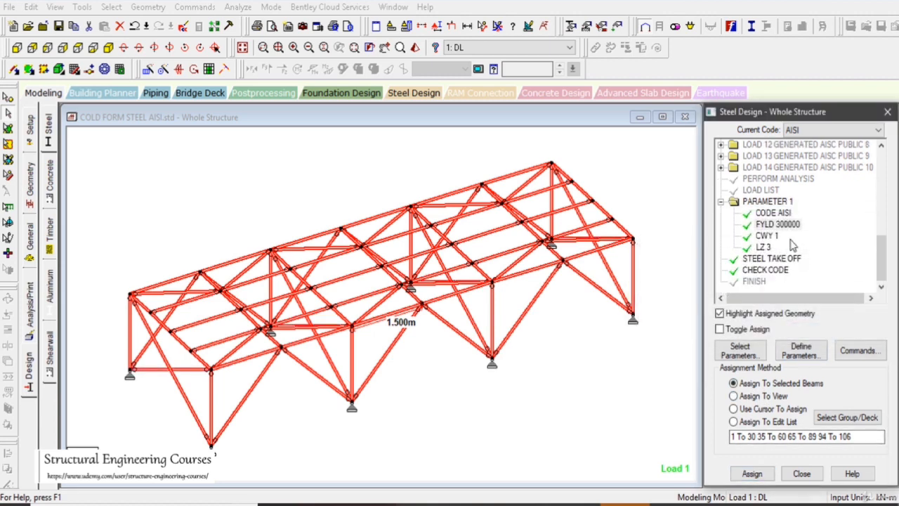
click(767, 236)
click(751, 474)
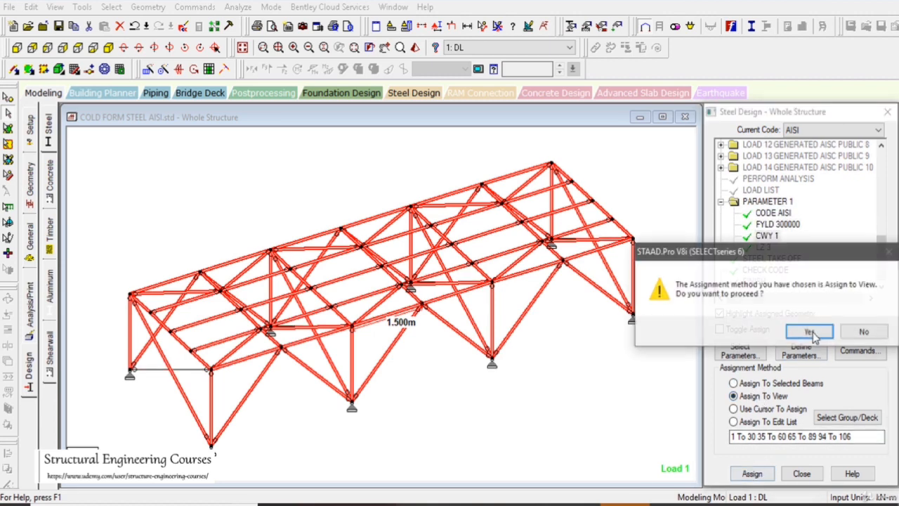
click(801, 329)
Assign the CHECK CODE design command to all members in view
click(763, 248)
click(772, 259)
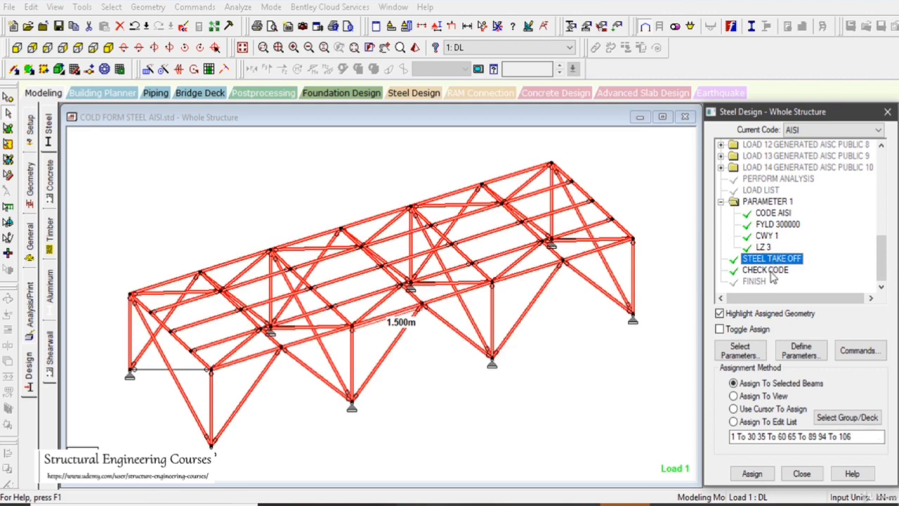
click(767, 271)
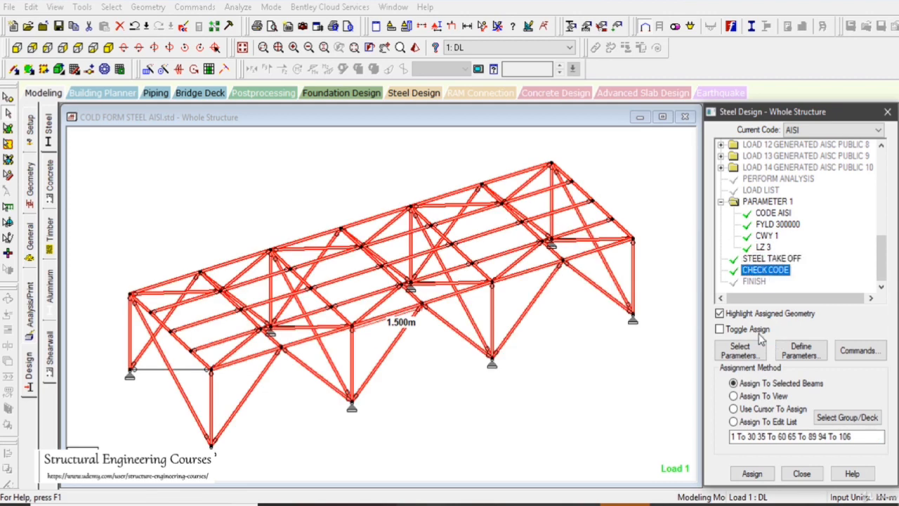
click(759, 395)
click(751, 473)
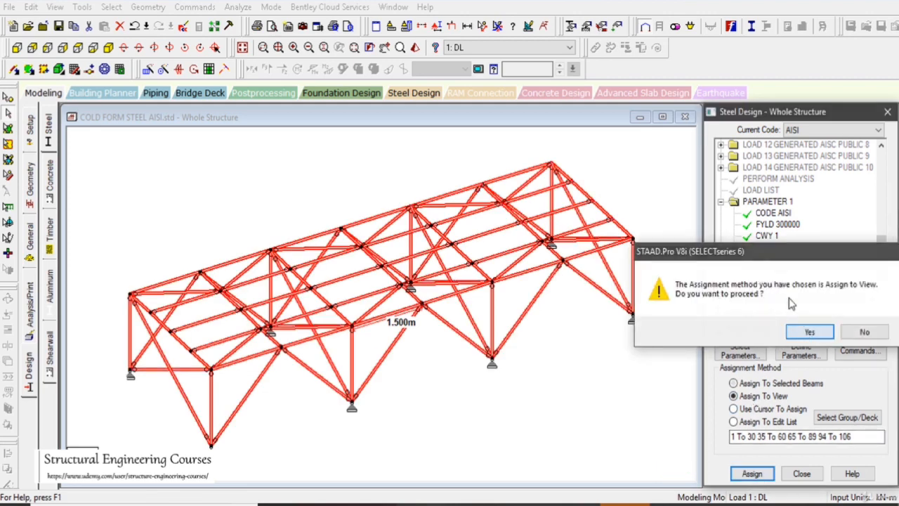
click(750, 329)
Assign the STEEL TAKE OFF command to all members in view and clear the selection
click(773, 258)
click(763, 395)
click(762, 476)
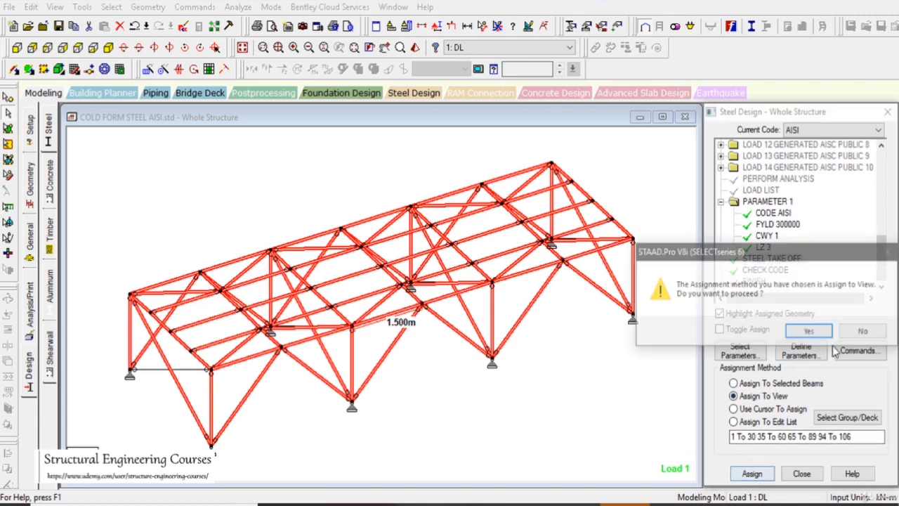
click(799, 330)
click(380, 163)
click(238, 7)
click(247, 23)
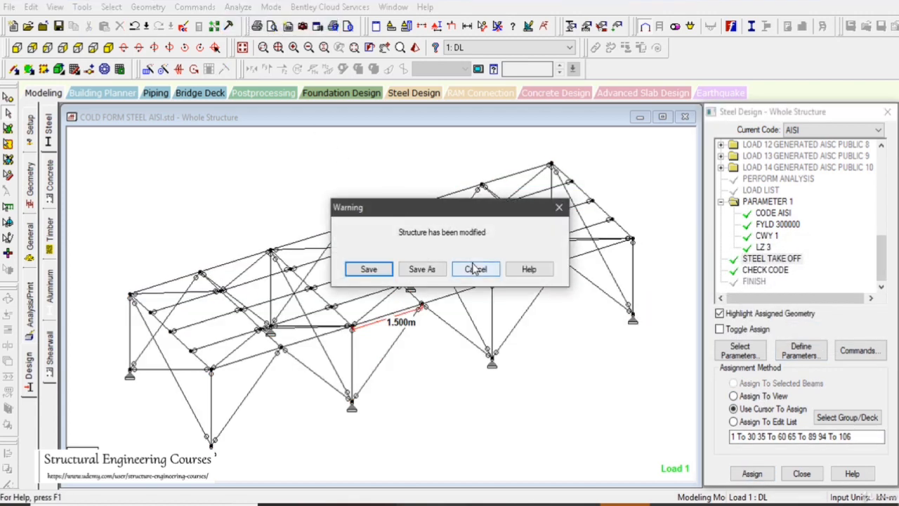
click(475, 269)
Assign the 2.5LU2.5X135 section to all the transverse crossing diagonals, picked together in the end elevation
click(32, 243)
click(47, 135)
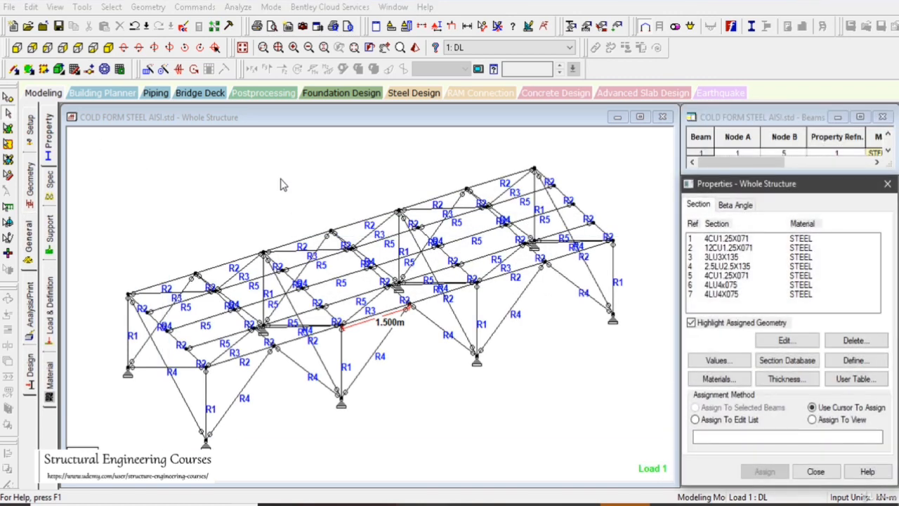
click(19, 51)
click(49, 48)
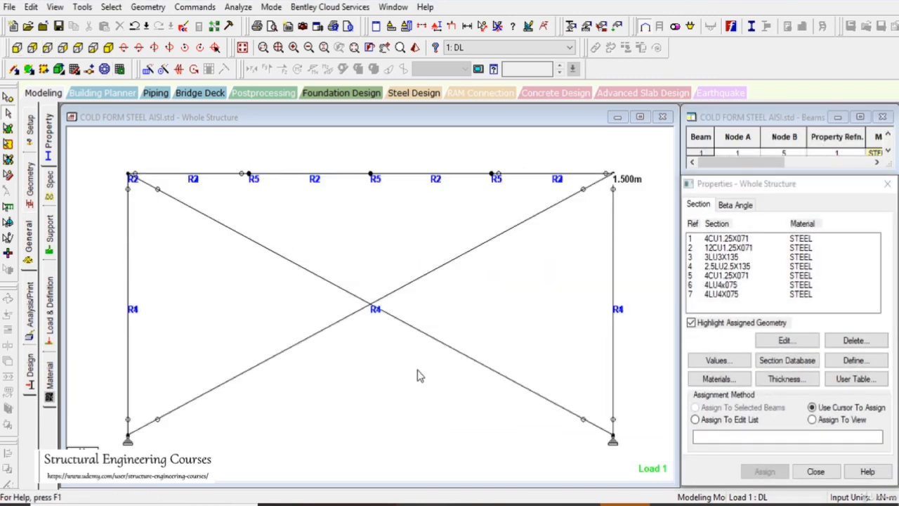
click(727, 266)
drag(512, 422, 233, 248)
click(746, 471)
click(799, 367)
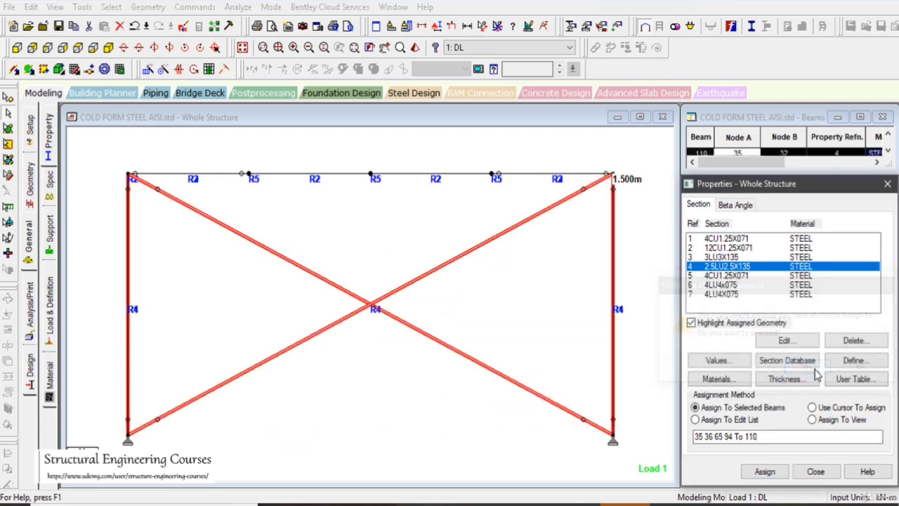
Save the modified structure, run the analysis and design, and close the analysis report
click(108, 48)
click(238, 8)
click(245, 24)
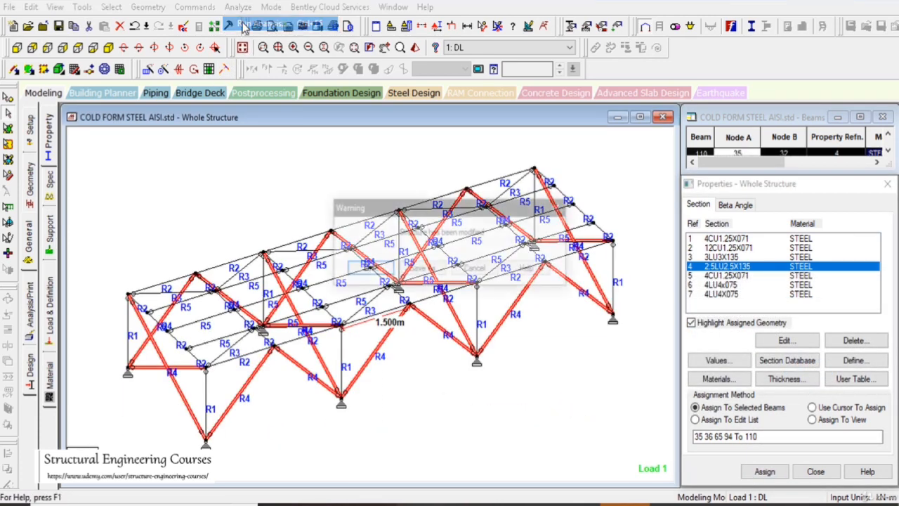
click(379, 267)
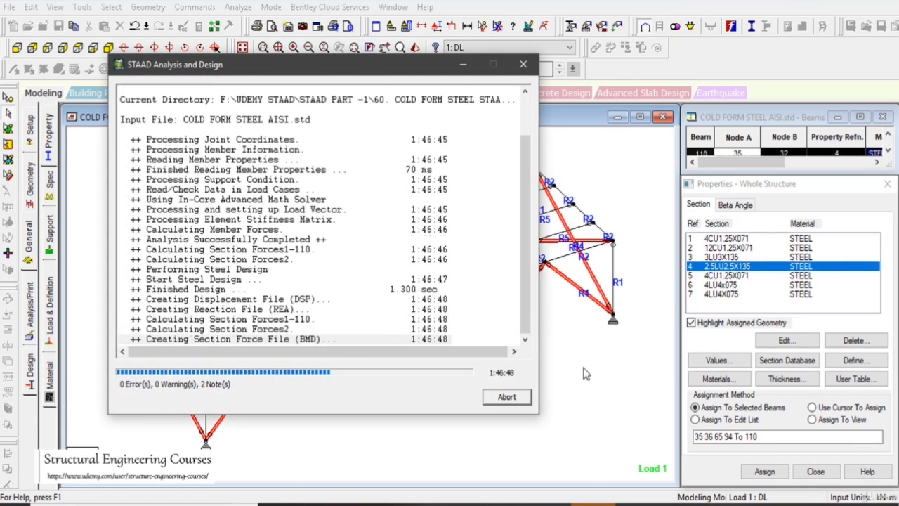
click(492, 397)
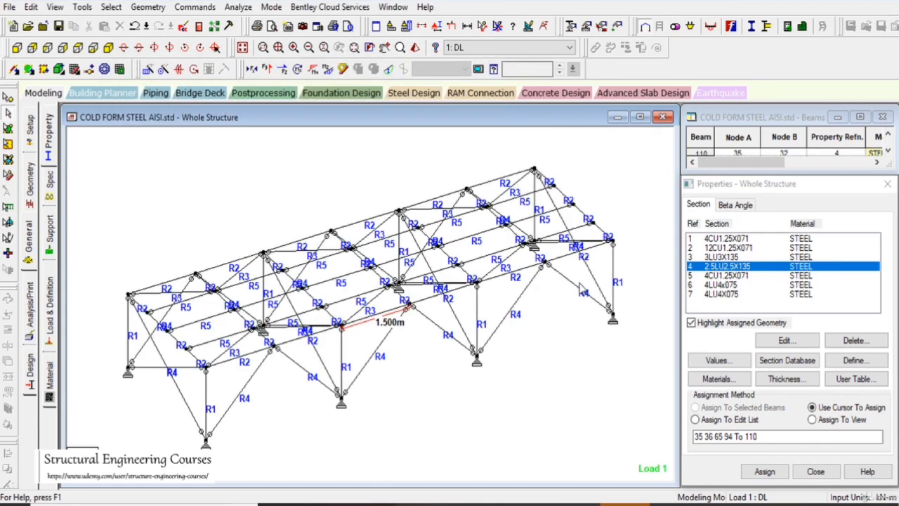
Inspect individual transverse diagonals in the end and second frames of the isometric view
click(592, 266)
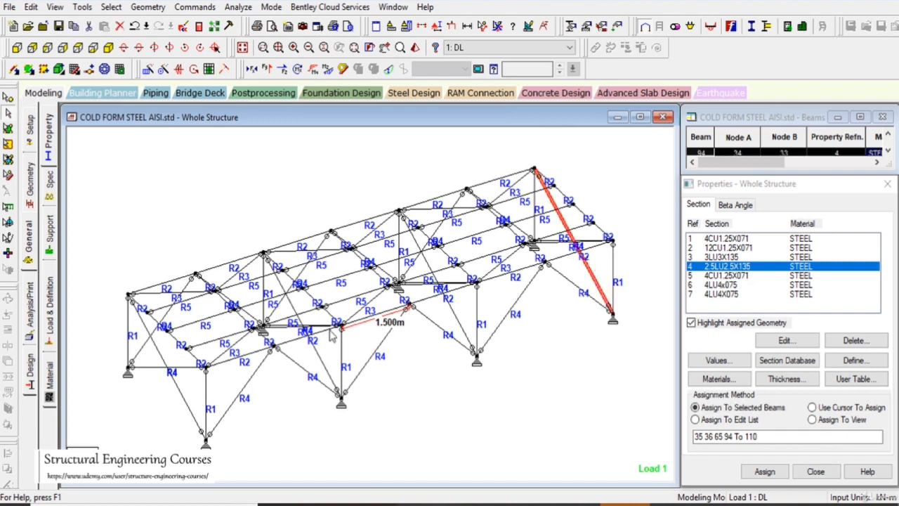
click(318, 354)
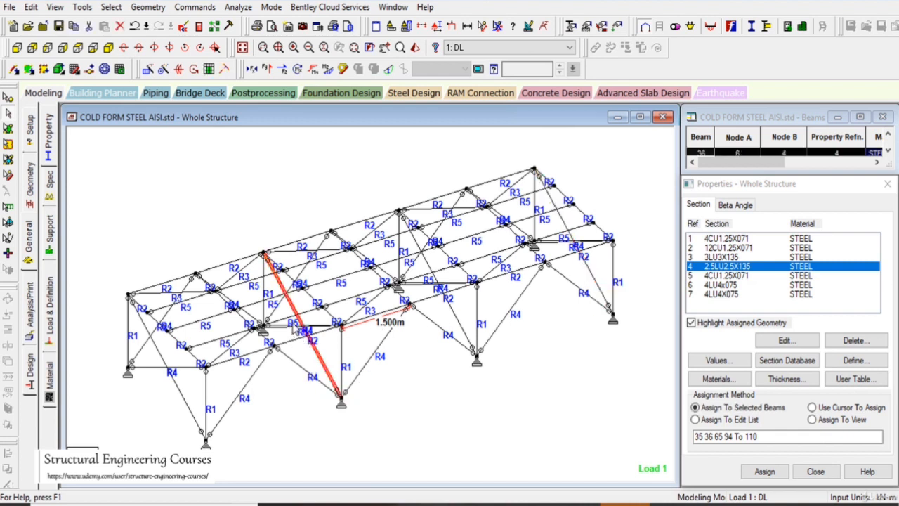
click(296, 326)
click(162, 368)
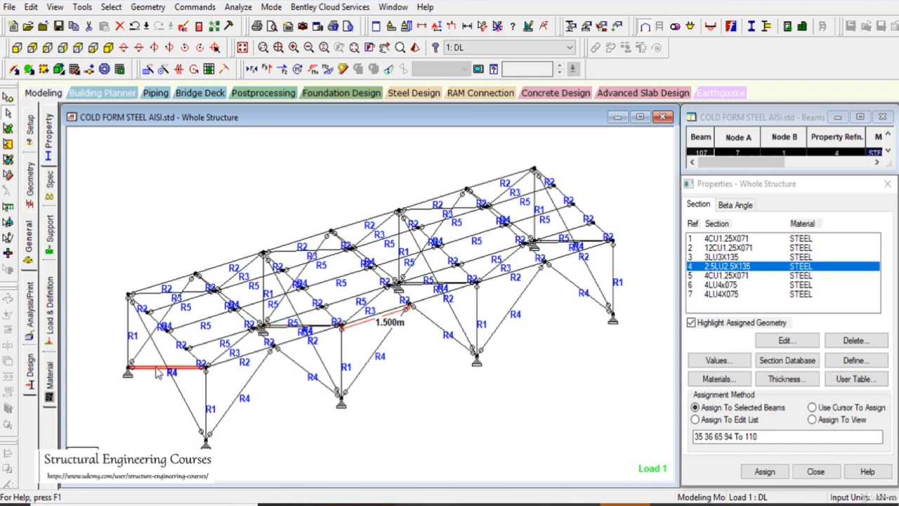
scroll(337, 360, up, 2)
click(388, 405)
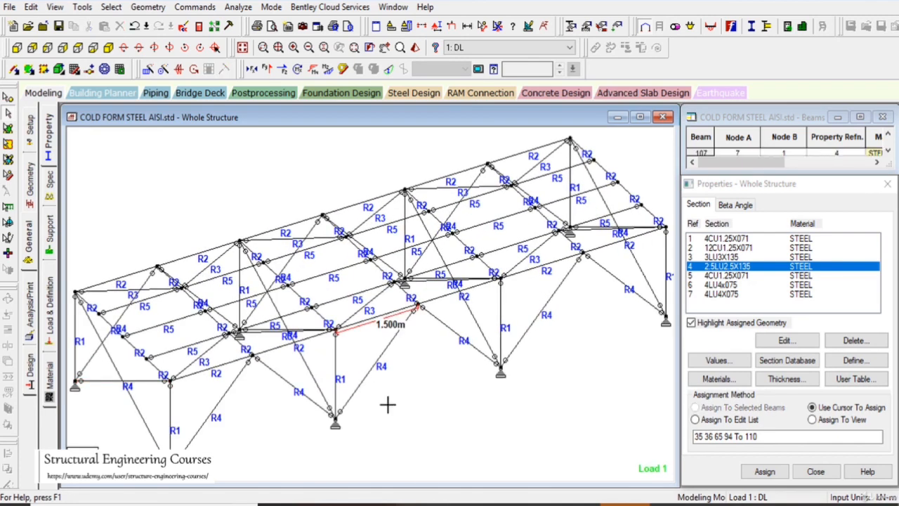
key(Up)
key(Up)
click(290, 325)
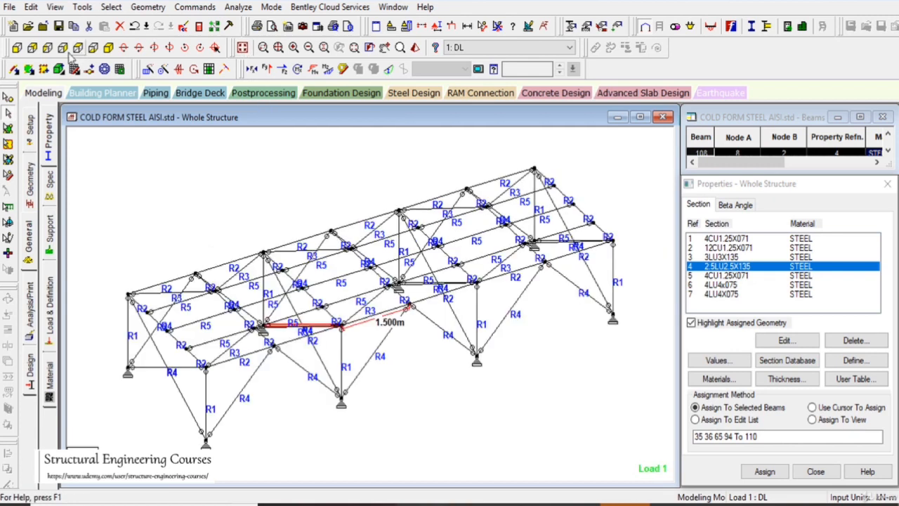
Highlight all the transverse crossing diagonals and check their design ratios in elevation and in a tilted isometric view
click(47, 47)
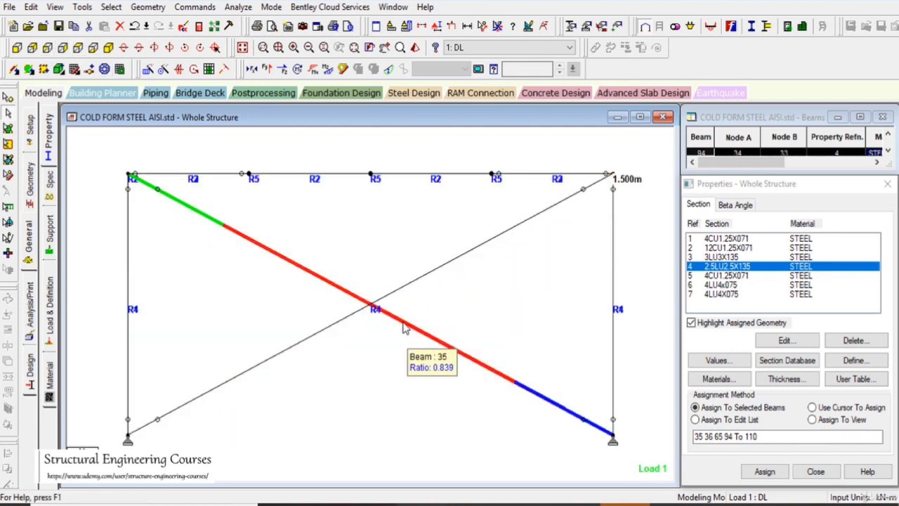
drag(520, 465, 235, 243)
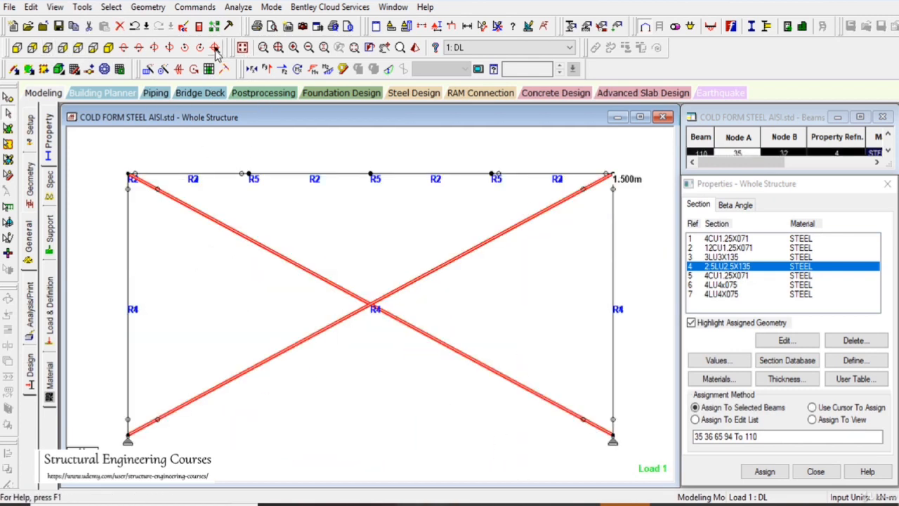
click(243, 47)
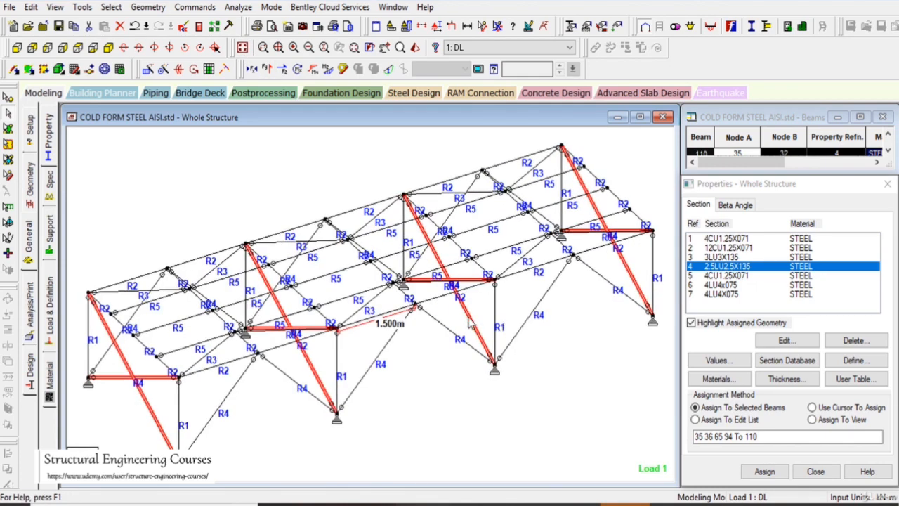
middle_click(475, 322)
key(Up)
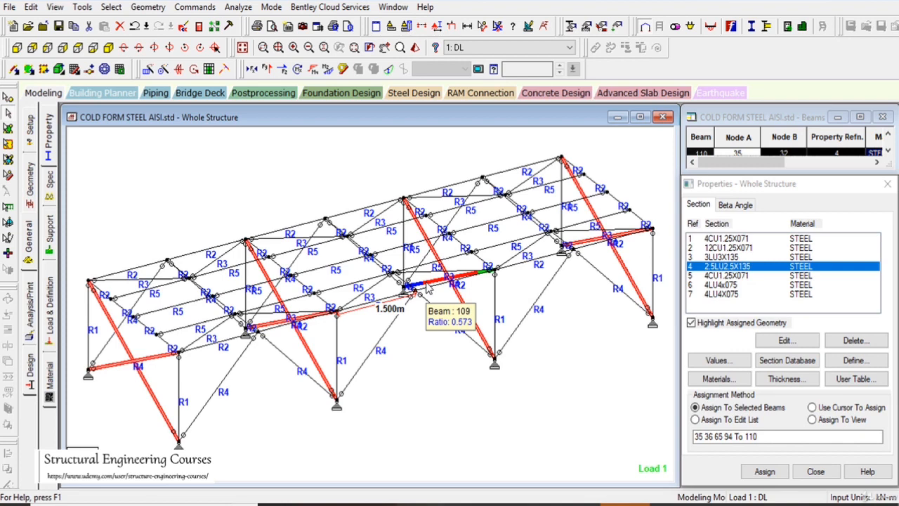
click(241, 47)
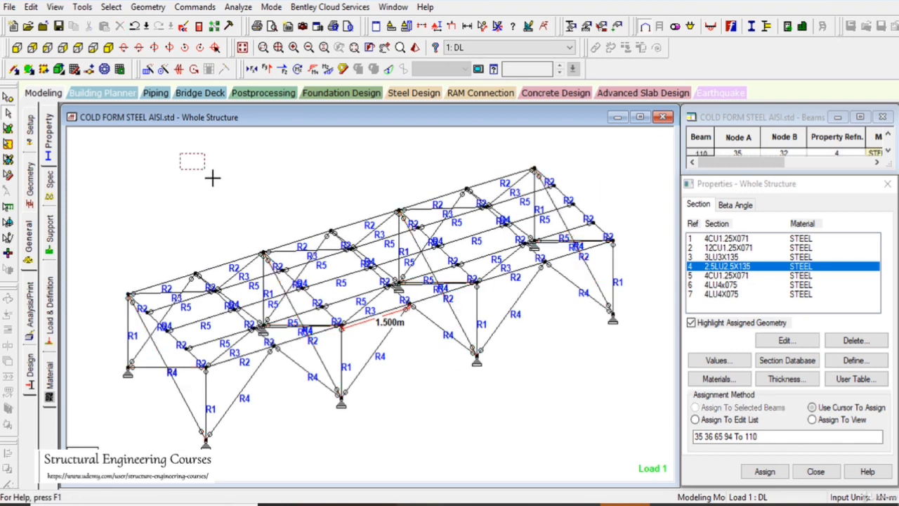
Check the whole structure for failed beams by selecting all failed members
click(111, 7)
mouse_move(224, 450)
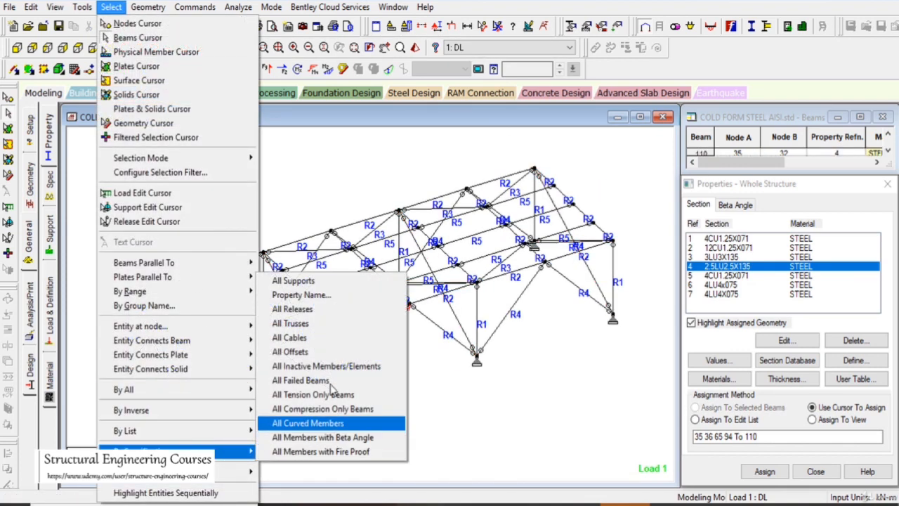
click(316, 382)
click(546, 280)
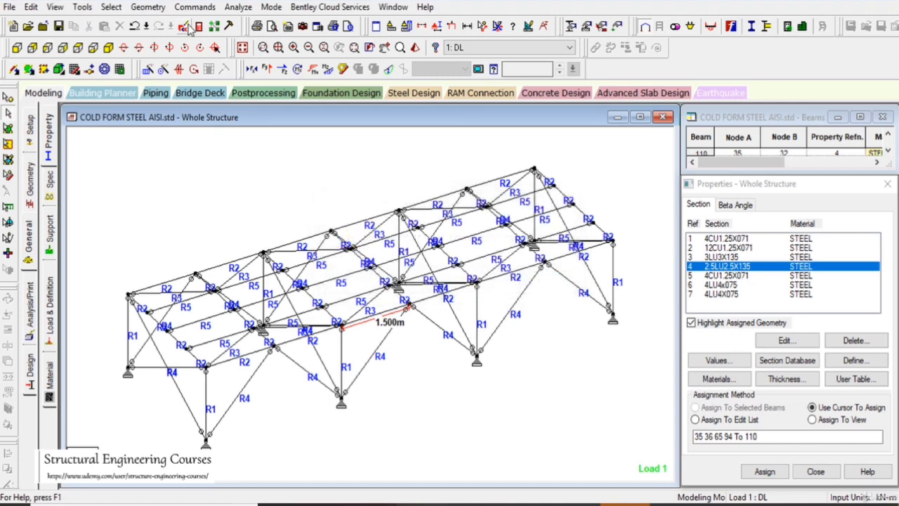
drag(184, 177, 218, 213)
Review the assigned AISI design parameters and the list of defined primary and generated load cases
click(31, 379)
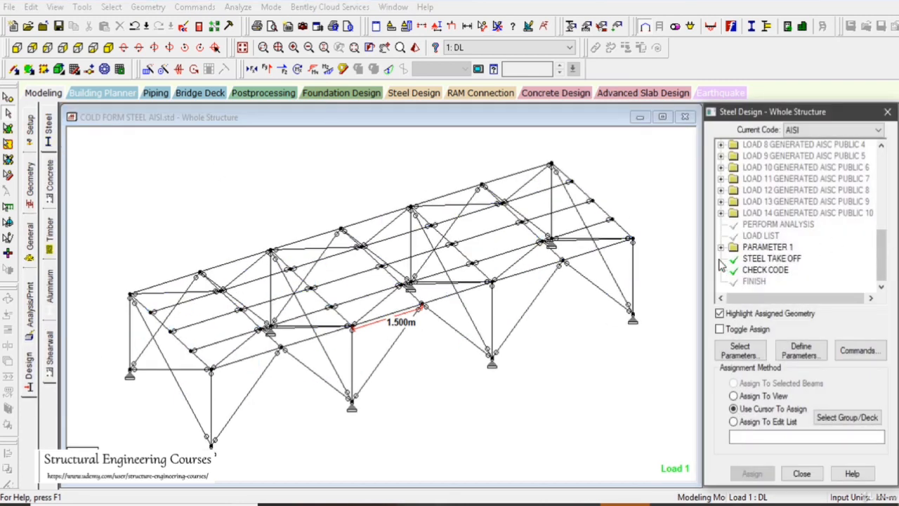
click(721, 247)
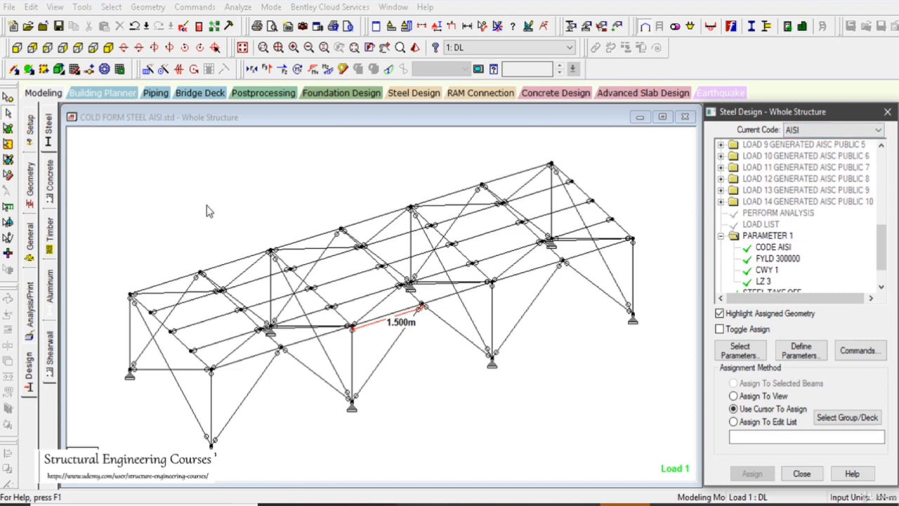
click(30, 249)
click(49, 302)
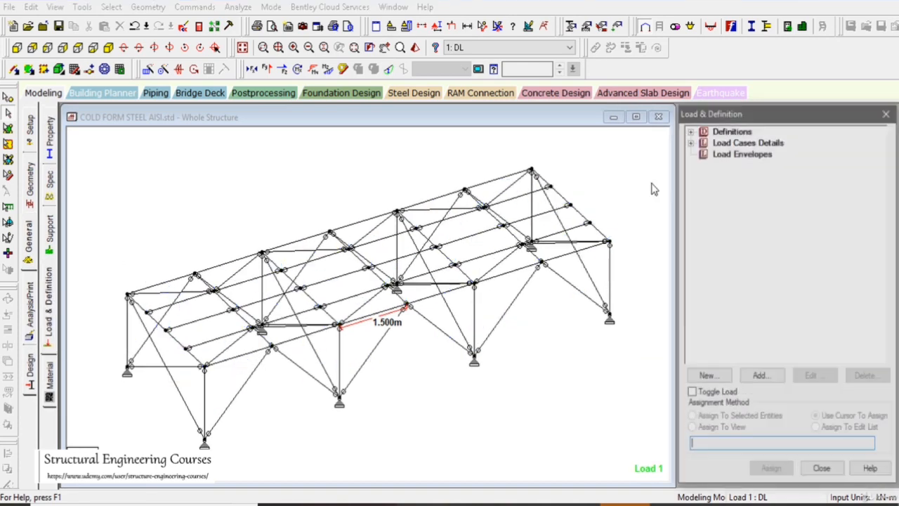
click(690, 143)
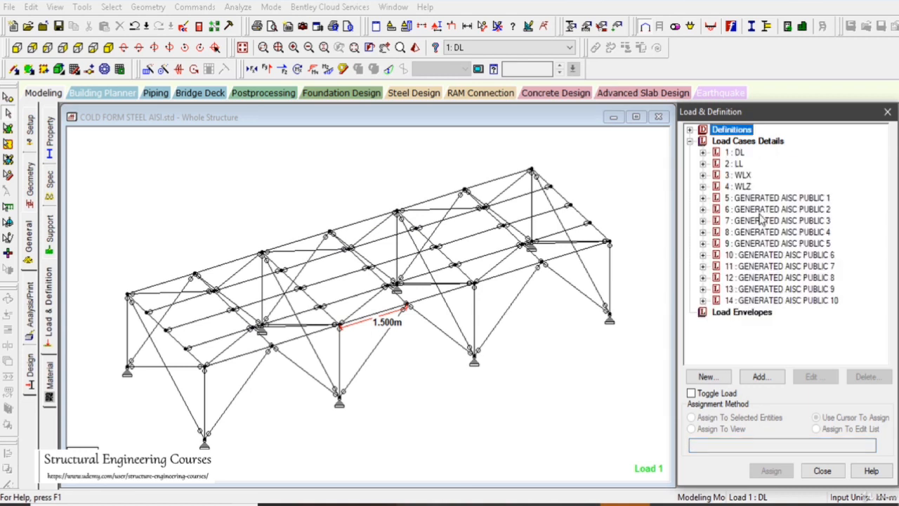
drag(536, 363, 589, 414)
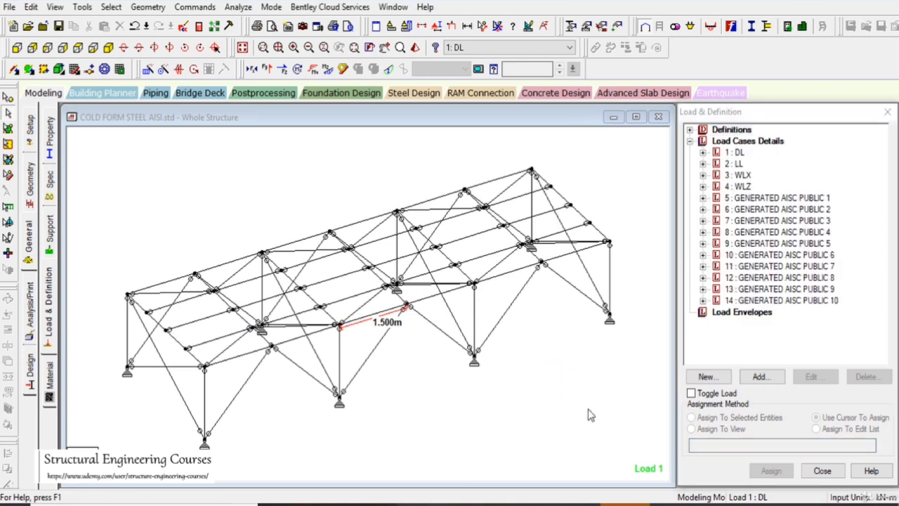
Read the steel take-off table in the analysis output file for each profile's length and weight, and close the report
click(200, 28)
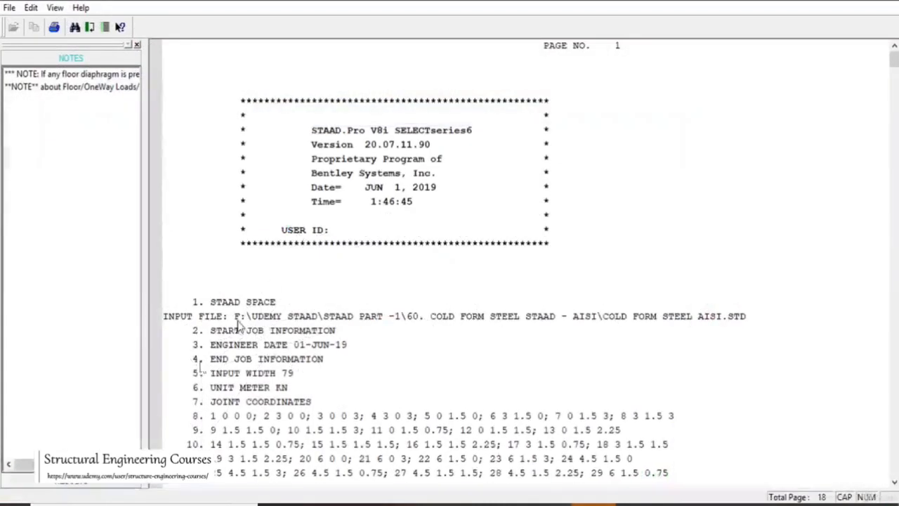
click(71, 493)
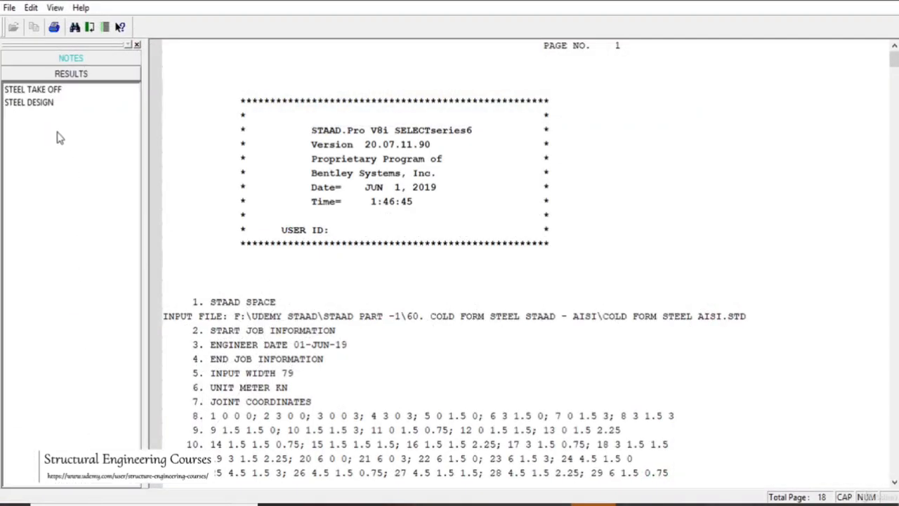
click(38, 90)
click(411, 188)
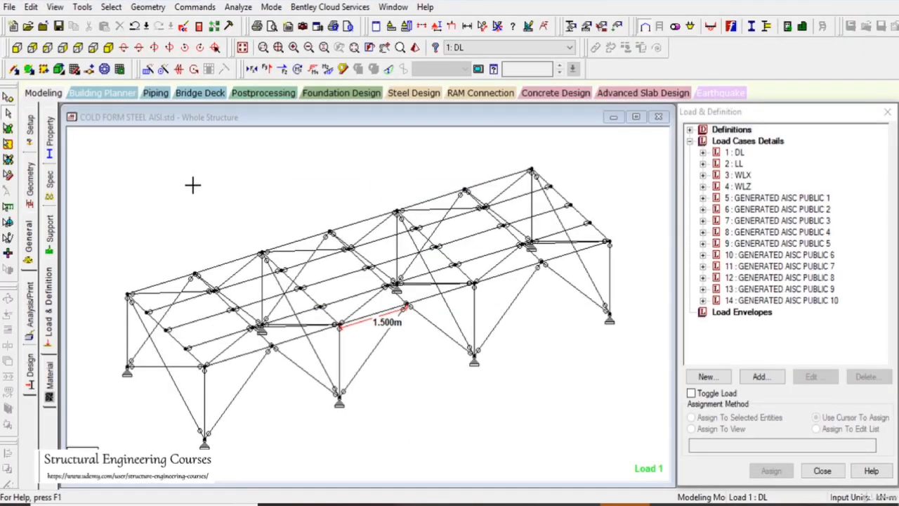
drag(92, 133, 669, 482)
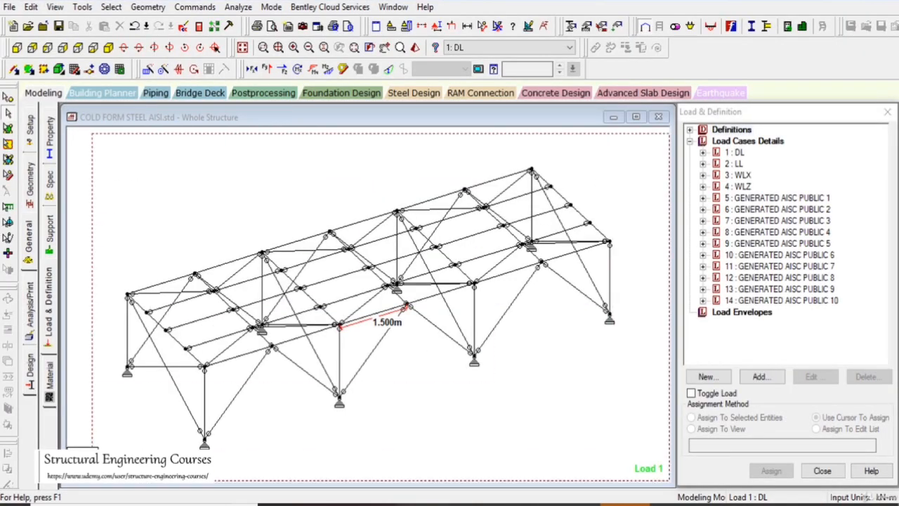
Open the postprocessing displacement results with all load cases selected
click(522, 375)
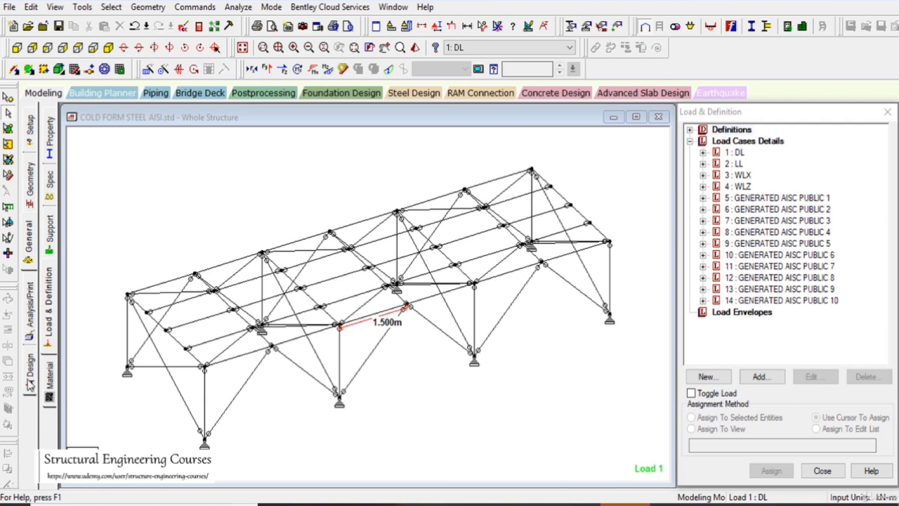
click(269, 96)
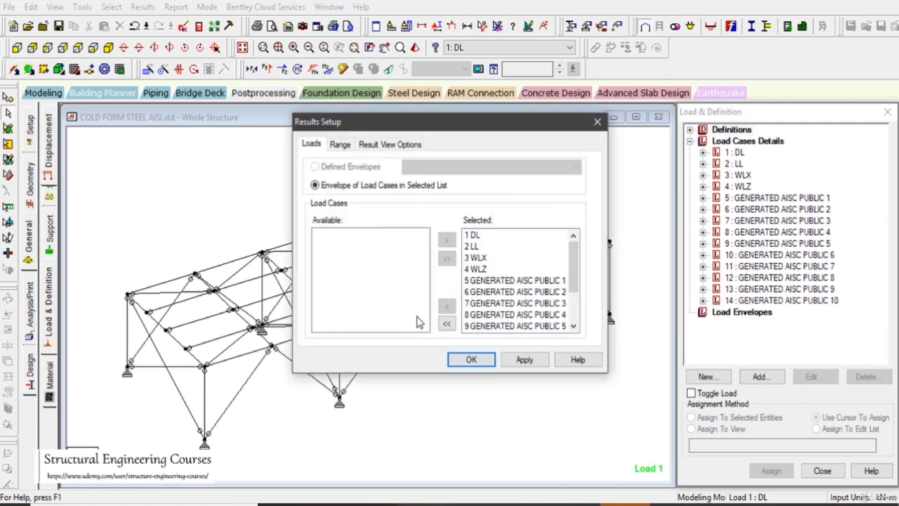
click(468, 360)
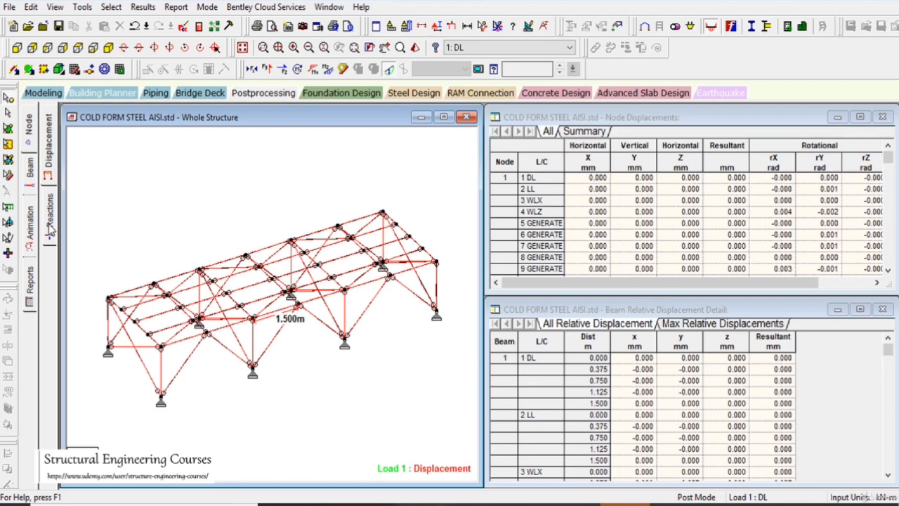
In the input command file, duplicate the LOAD 6 repeat-load block after LOAD 14, just before PERFORM ANALYSIS
click(183, 26)
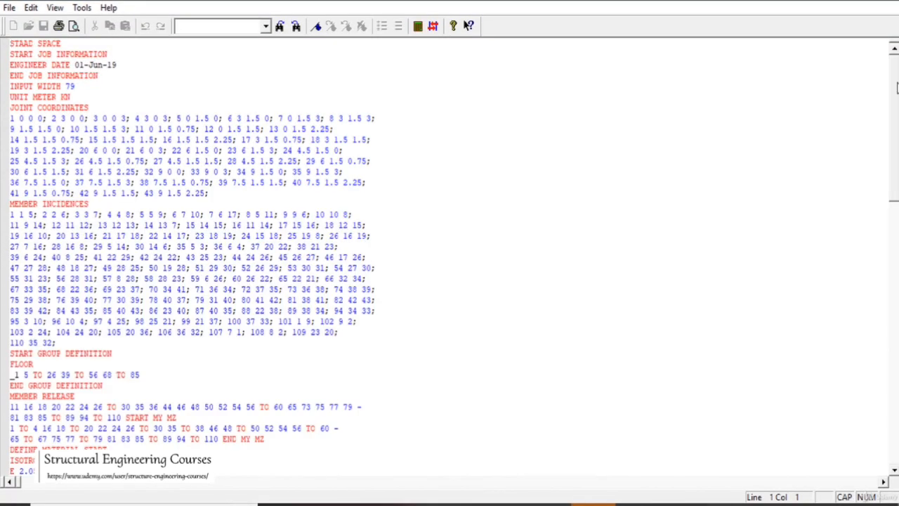
drag(897, 88, 897, 343)
scroll(77, 154, up, 2)
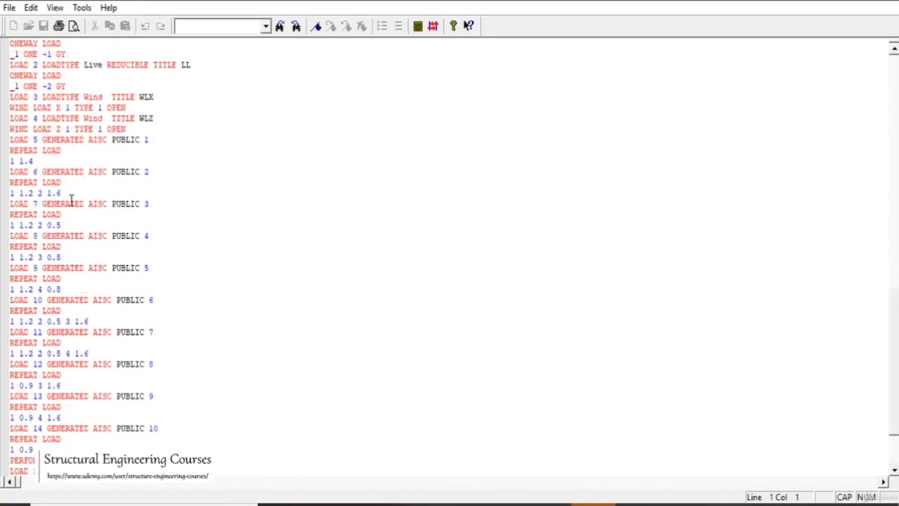
drag(70, 193, 2, 172)
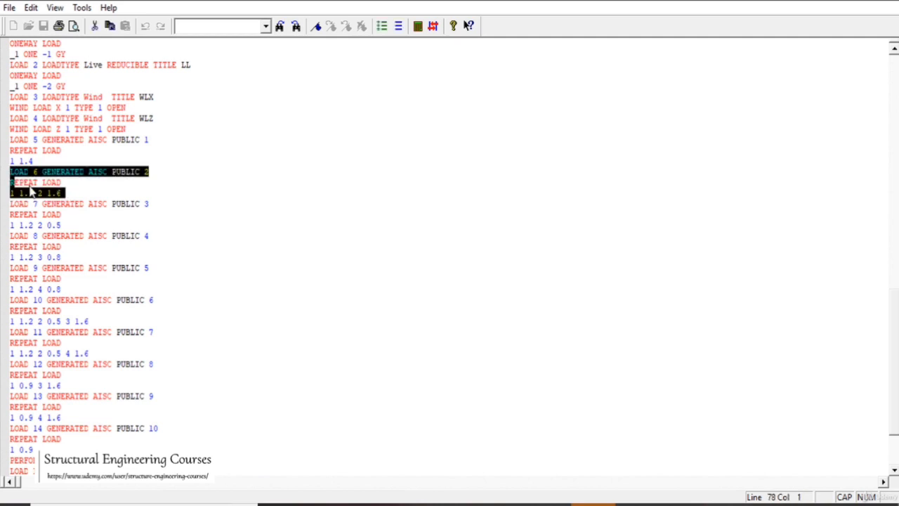
key(ctrl+c)
scroll(111, 219, down, 10)
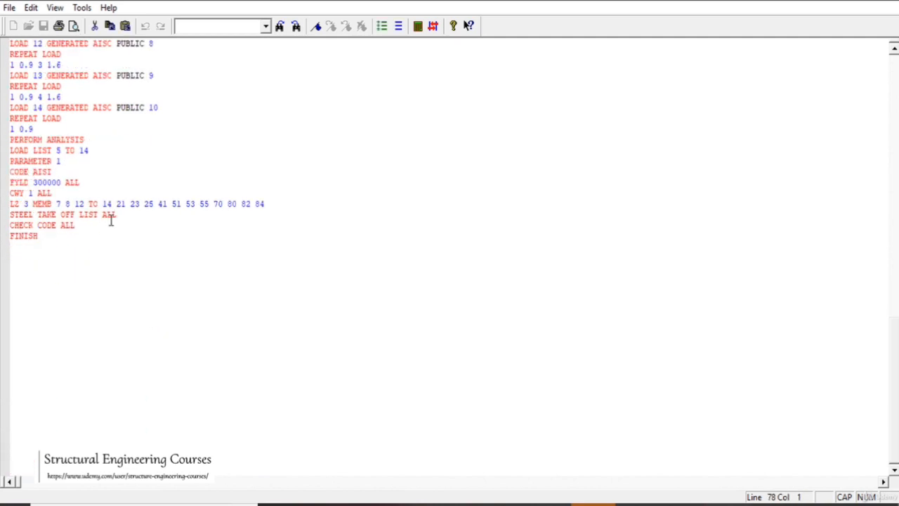
click(70, 131)
key(Return)
key(ctrl+v)
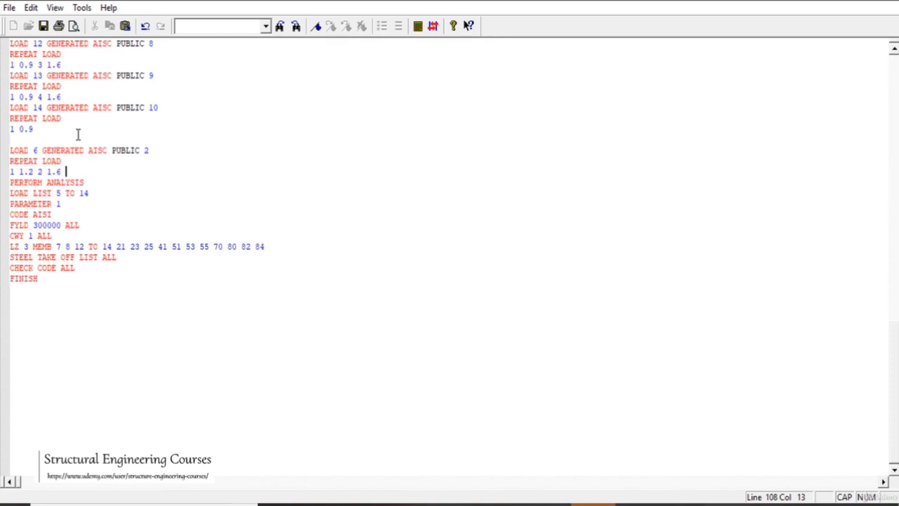
Renumber the duplicated load case as 101 and title it SERVICE
double_click(35, 150)
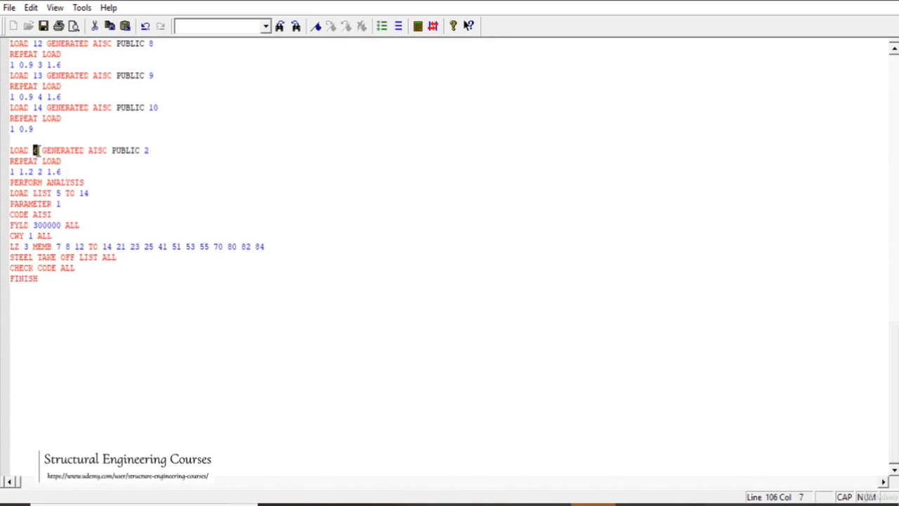
text(101)
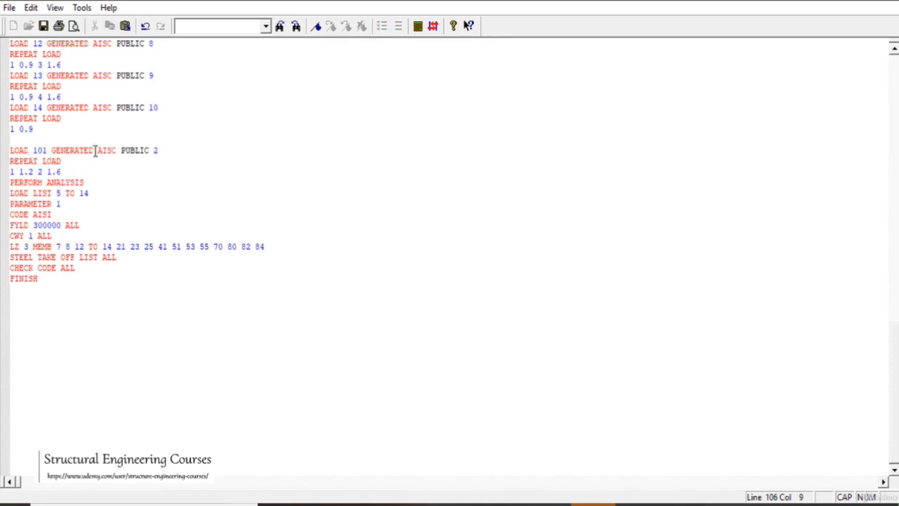
drag(50, 152, 181, 145)
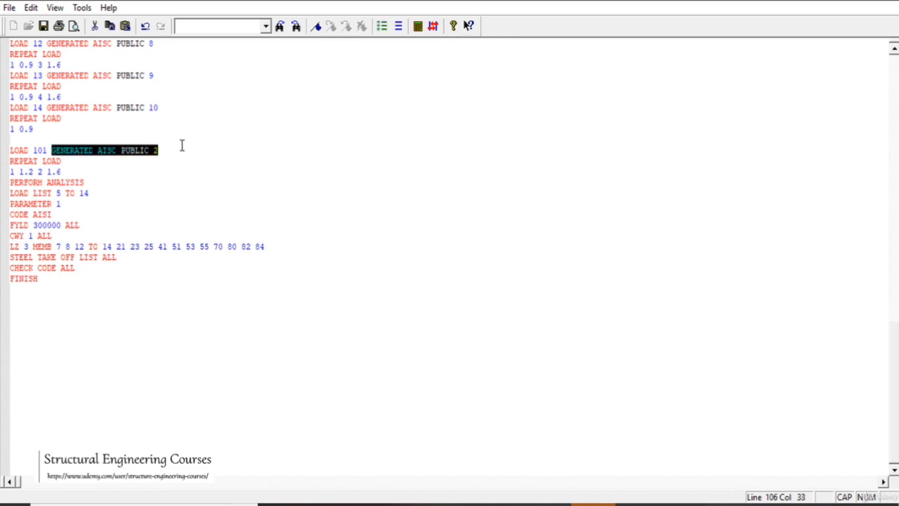
text(SERVIC)
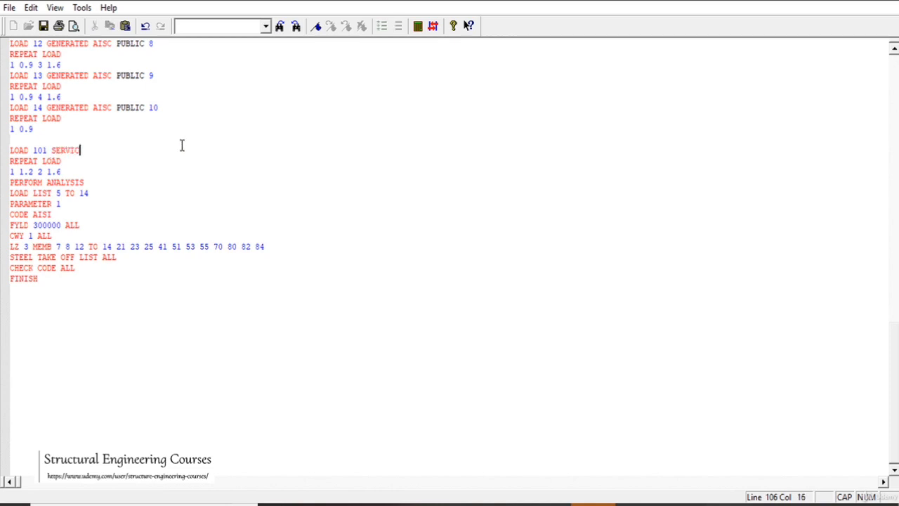
text(E)
Set the dead and live load factors of load case 101 to 1.0, and save and close the input file
double_click(30, 171)
text(0)
double_click(58, 172)
text(0)
key(ctrl+s)
key(alt+F4)
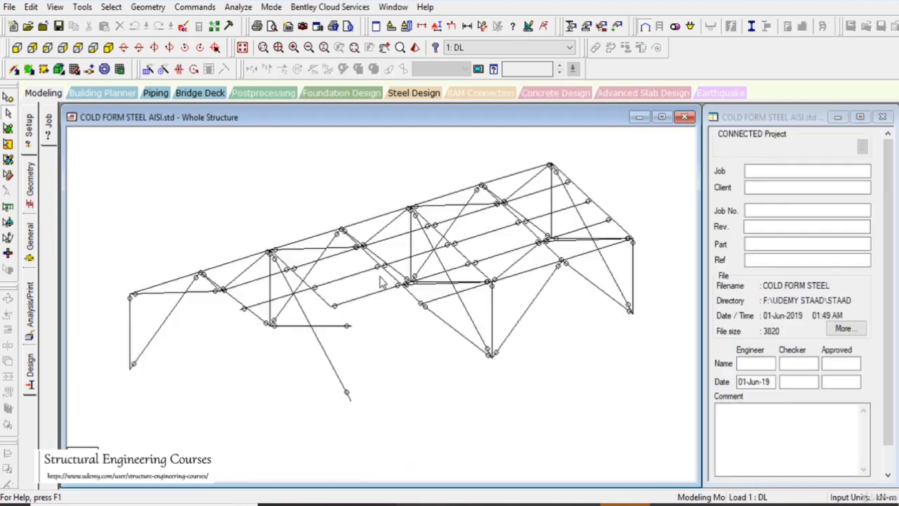
Run the analysis and design on the updated model and close the analysis report
click(238, 8)
click(257, 23)
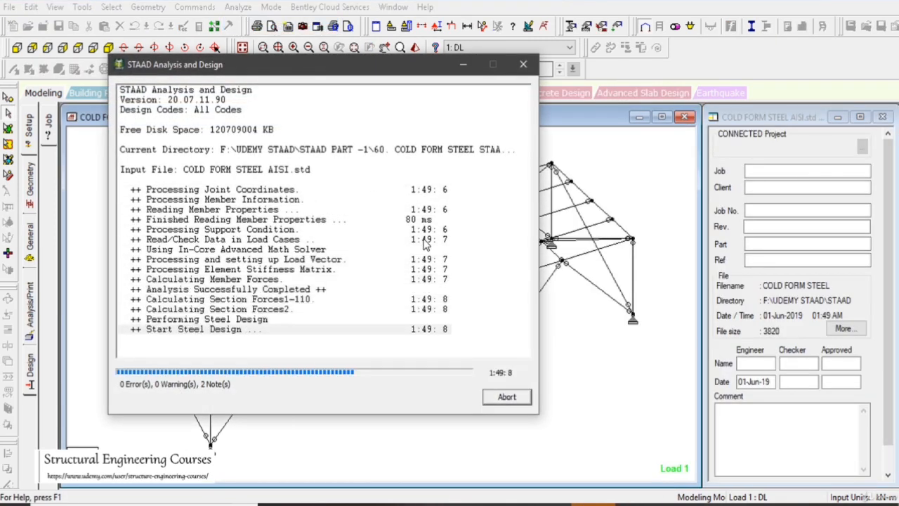
click(507, 397)
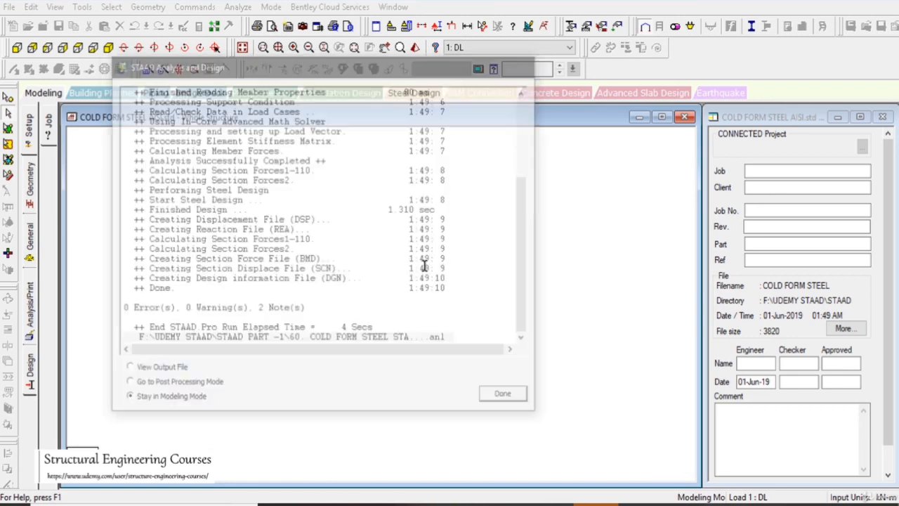
Open the postprocessing results with only load case 101 SERVICE selected
click(262, 94)
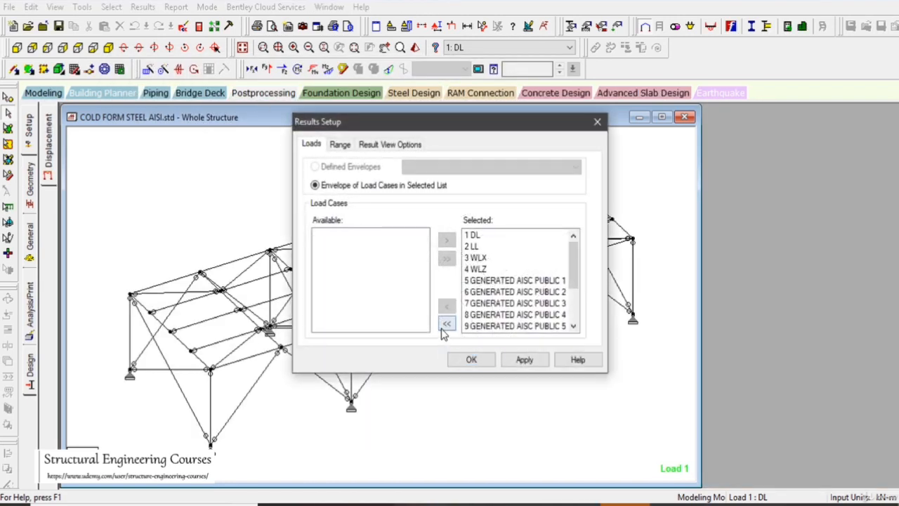
click(447, 323)
drag(424, 267, 425, 309)
click(385, 327)
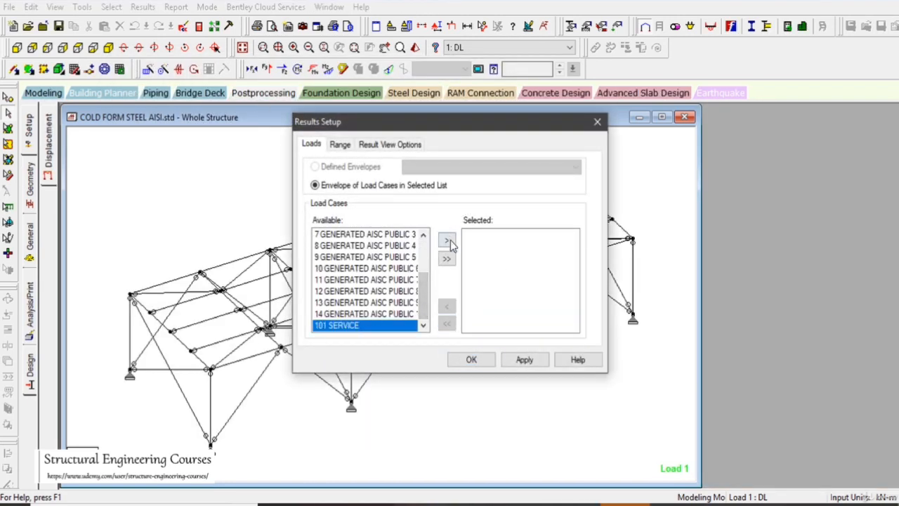
click(447, 240)
click(471, 360)
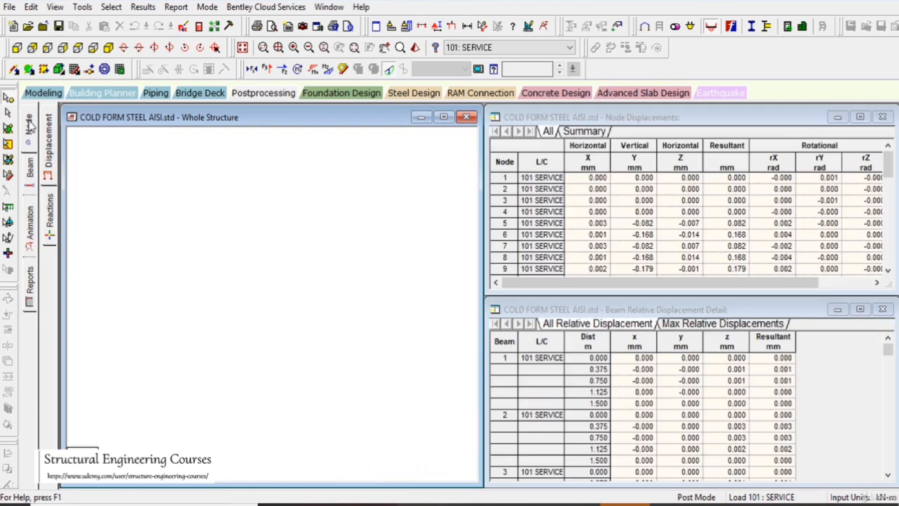
Examine the node displacement summary for the SERVICE load, focusing on the minimum Y displacement and the deflected frame
click(583, 131)
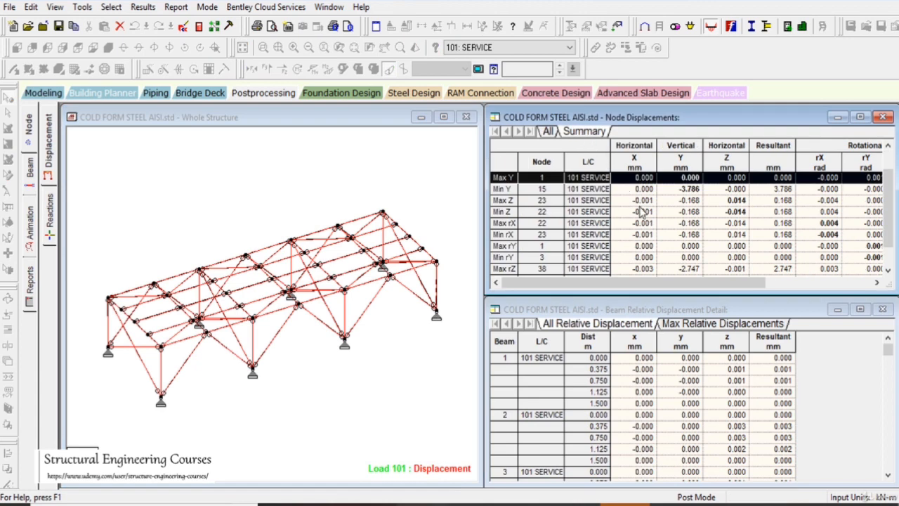
click(640, 205)
click(504, 211)
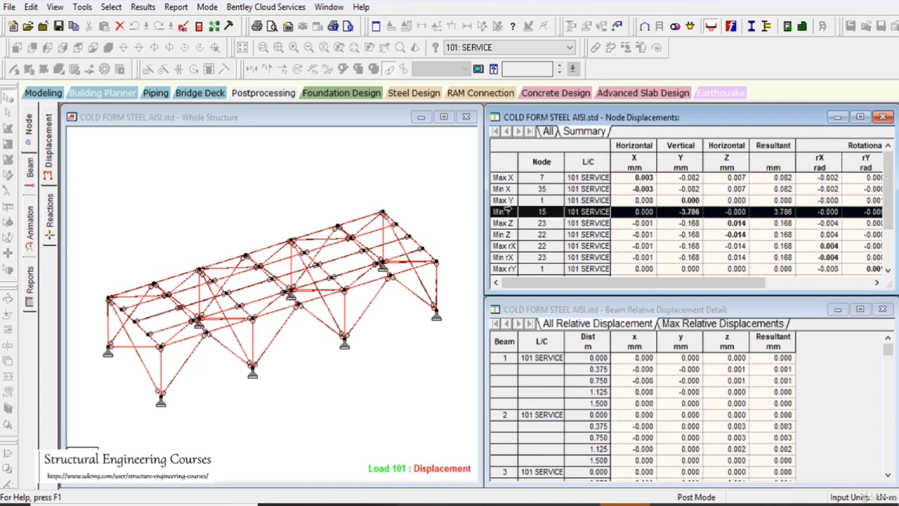
click(399, 292)
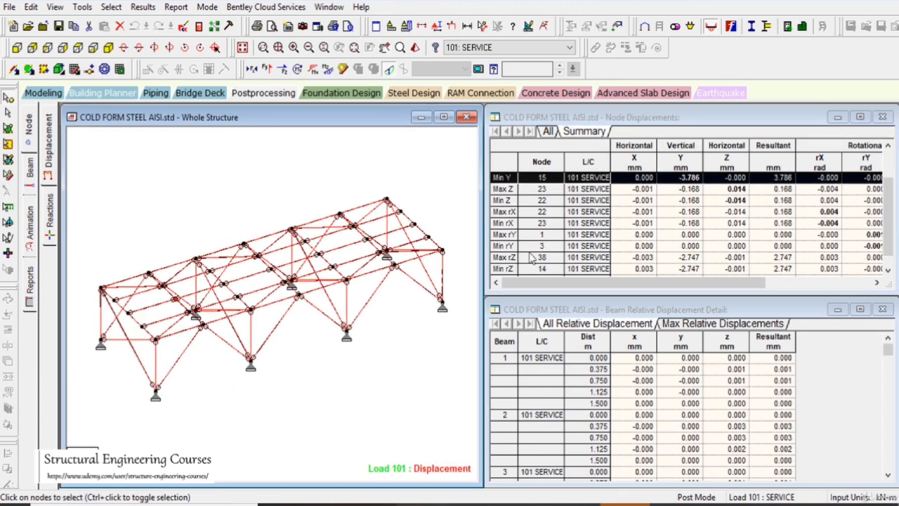
click(502, 213)
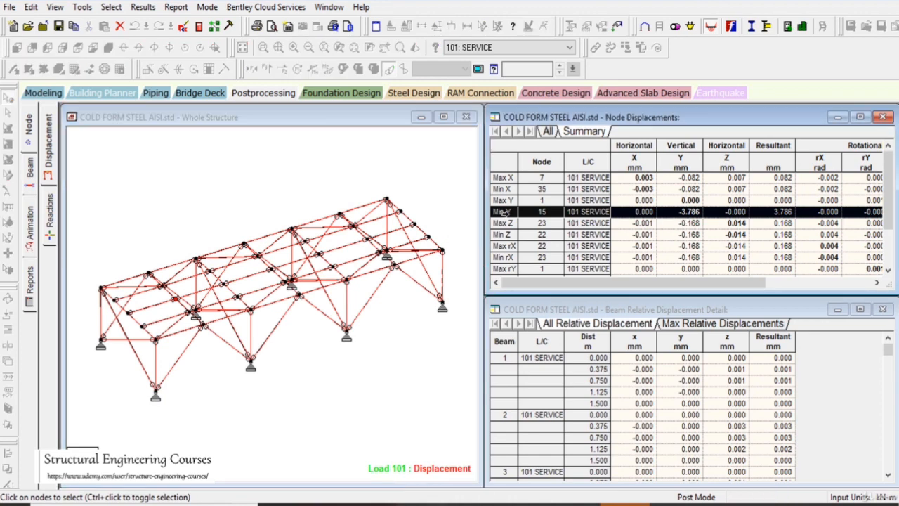
scroll(167, 303, up, 1)
middle_drag(149, 304, 311, 304)
scroll(313, 307, up, 1)
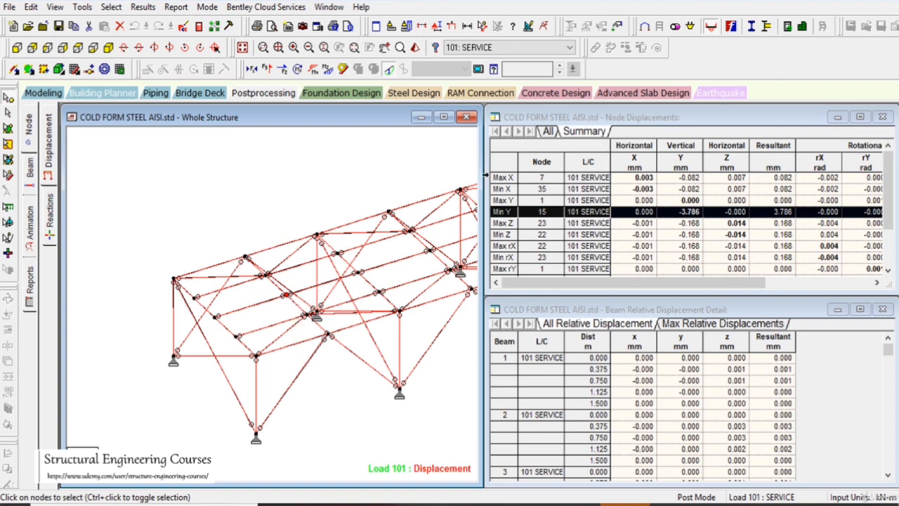
middle_drag(396, 314, 217, 302)
scroll(337, 270, down, 1)
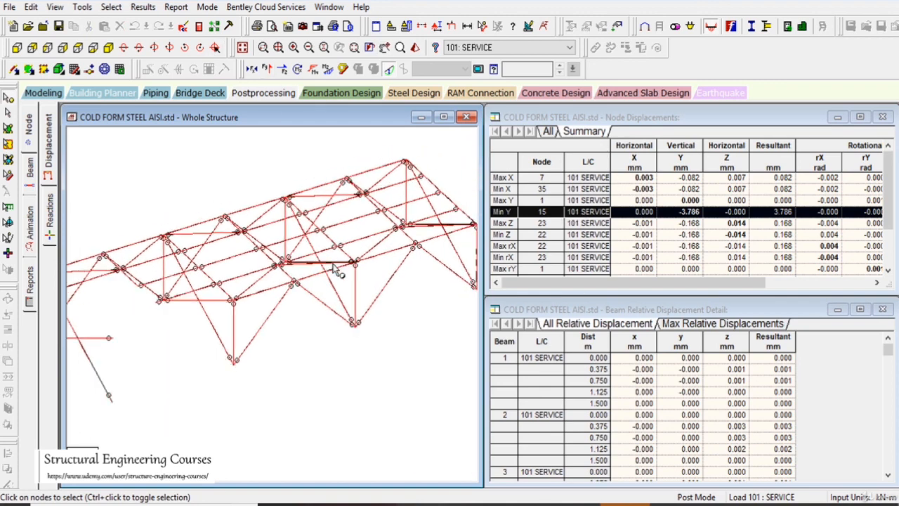
Add the generated AISC load combinations 5 to 14 to the selected result load cases alongside 101 SERVICE
click(142, 7)
click(225, 206)
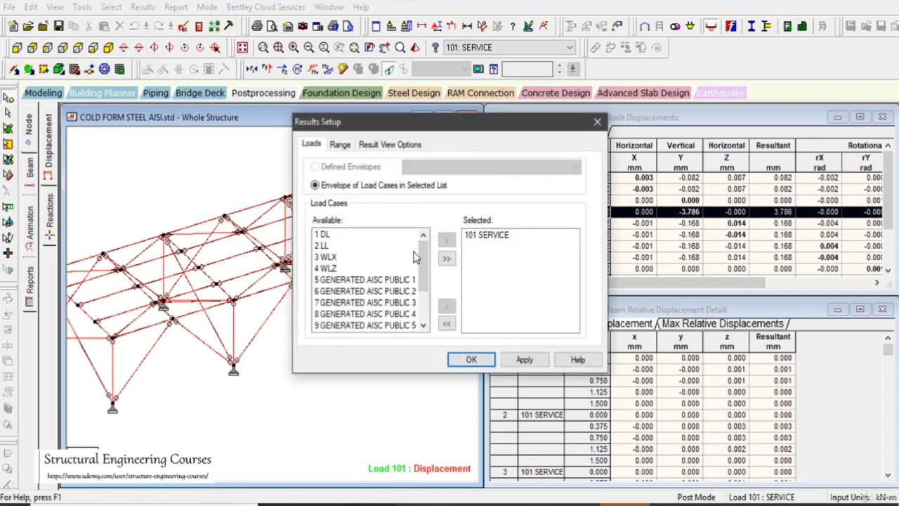
drag(360, 281, 354, 398)
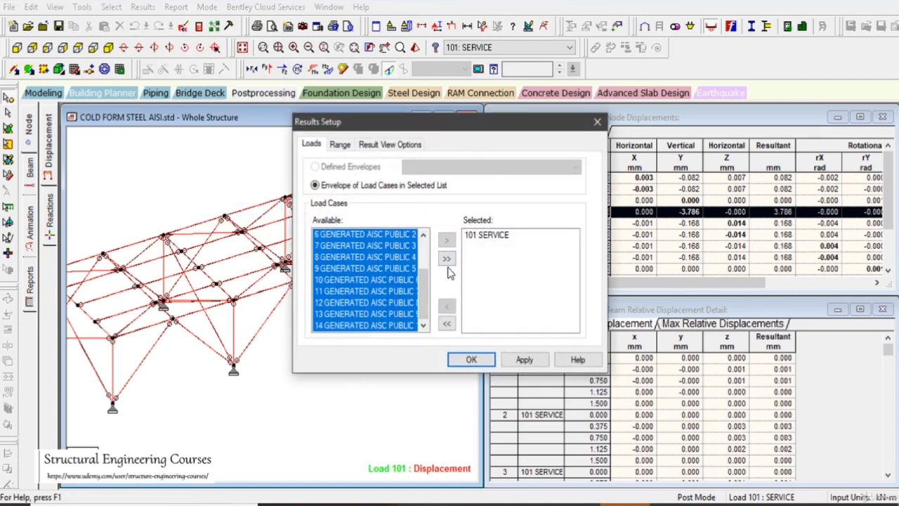
click(447, 241)
click(524, 360)
click(471, 359)
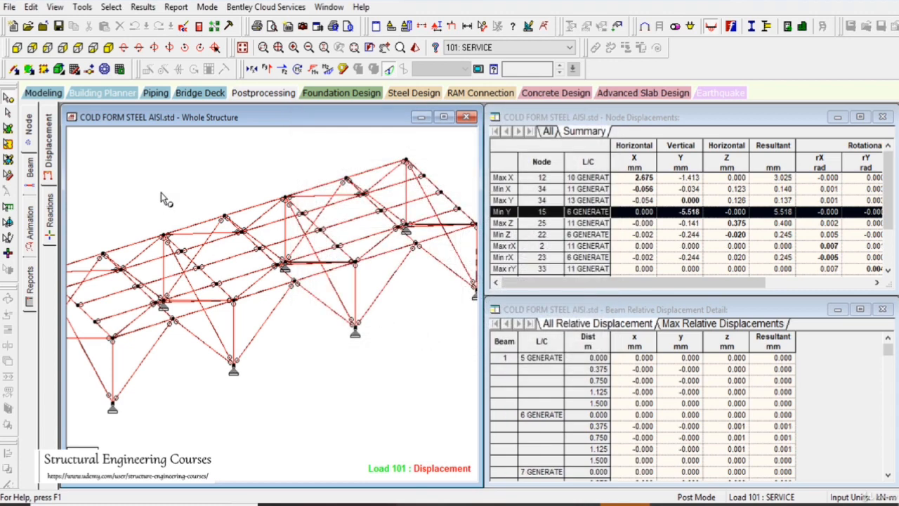
Widen the load case column of the node displacement summary and review which combinations govern the extreme displacements
click(588, 131)
middle_drag(401, 289, 413, 289)
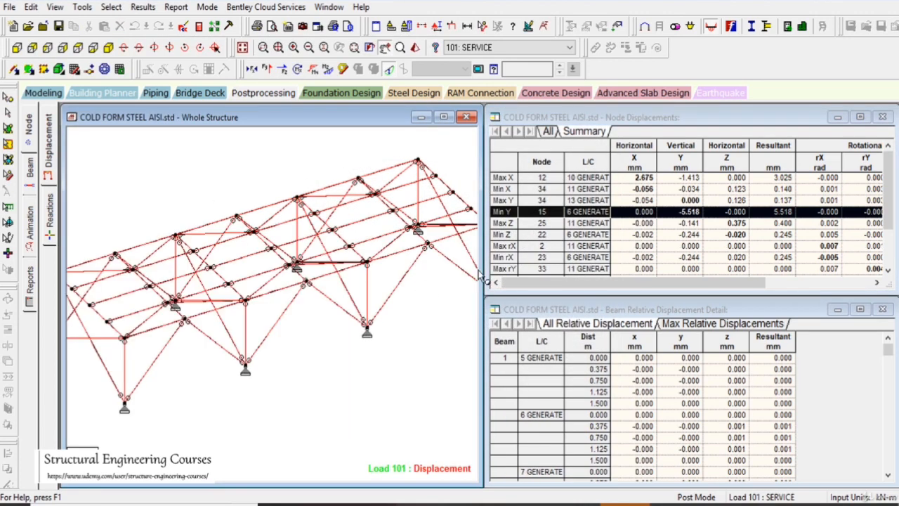
click(640, 180)
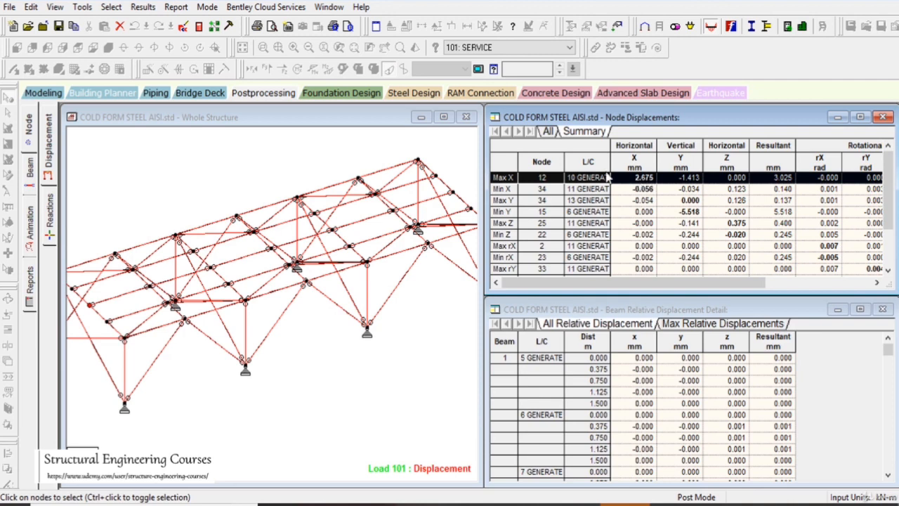
drag(615, 166, 631, 167)
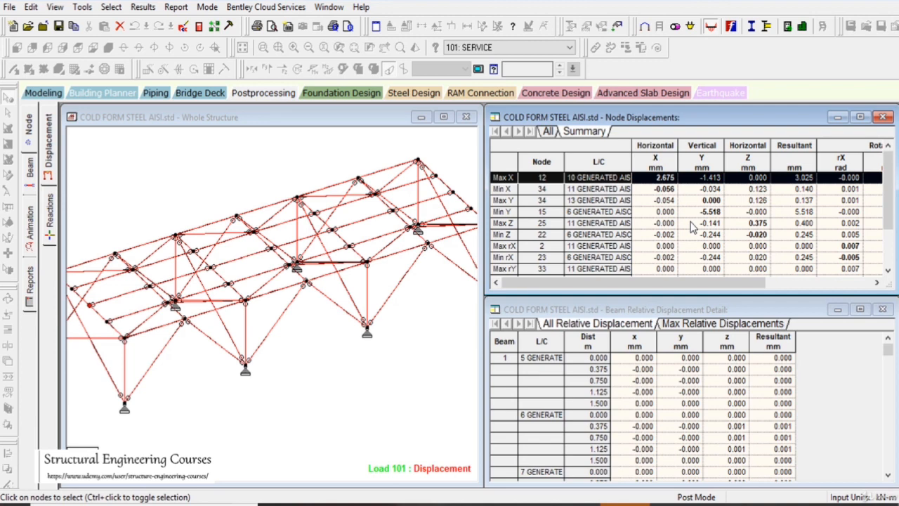
scroll(696, 223, down, 4)
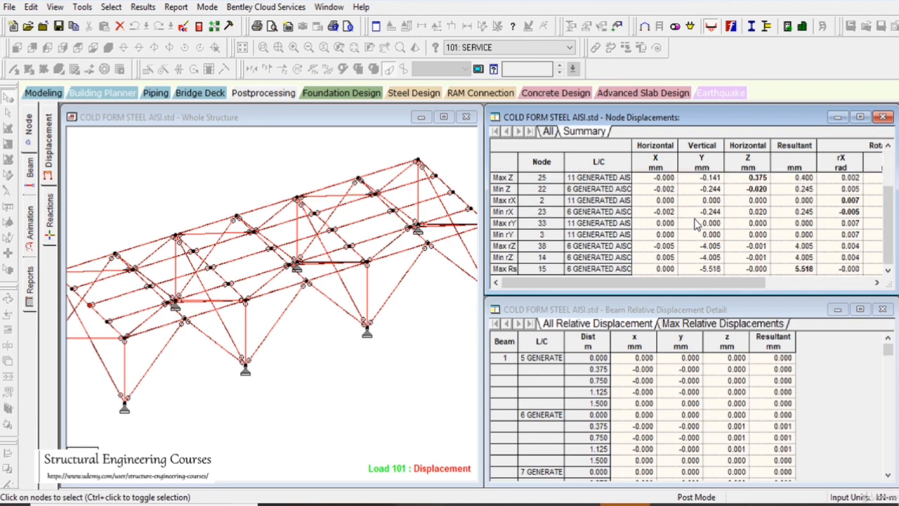
scroll(696, 223, up, 4)
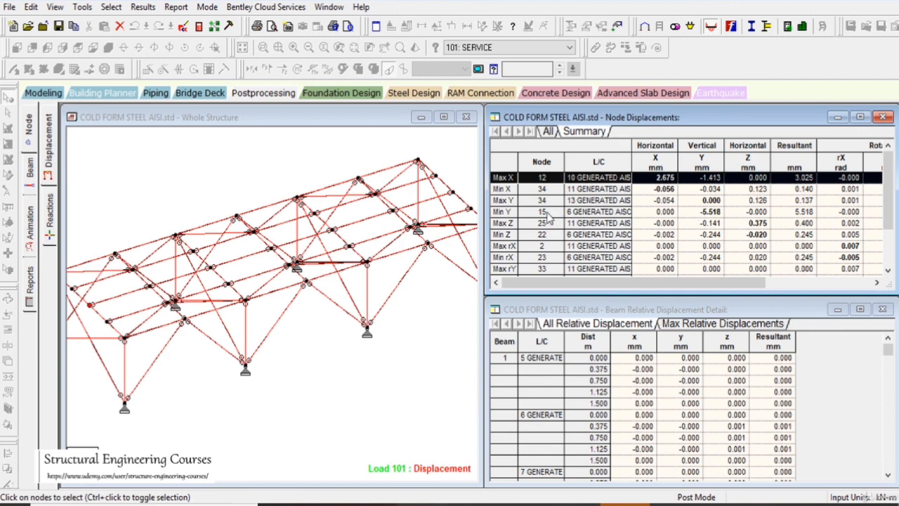
Highlight the governing nodes for the Max Y, Min X, Max X, Max Z and Min Z displacements in the summary
click(501, 200)
click(505, 189)
click(503, 178)
click(506, 222)
click(502, 233)
Look over the deflected frame and switch from postprocessing back to the modeling mode
middle_drag(242, 267, 319, 250)
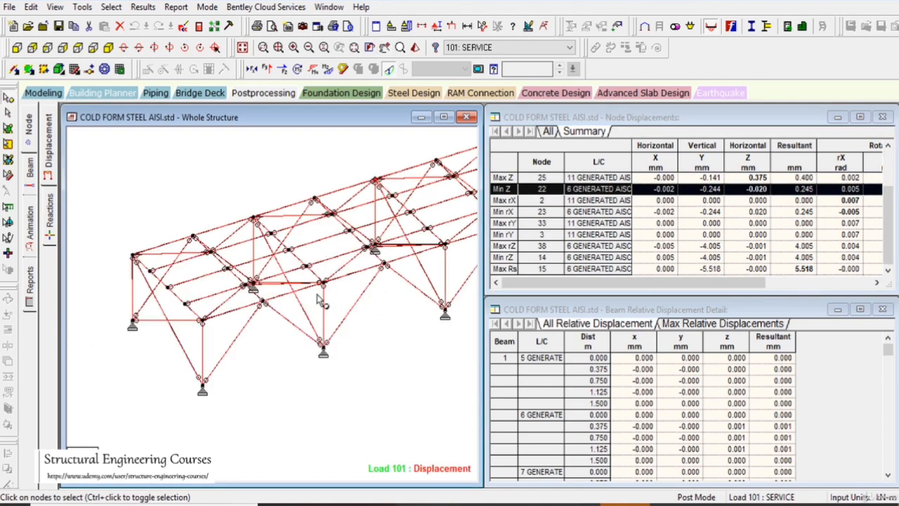
scroll(348, 278, down, 1)
middle_drag(395, 281, 436, 278)
scroll(372, 281, down, 1)
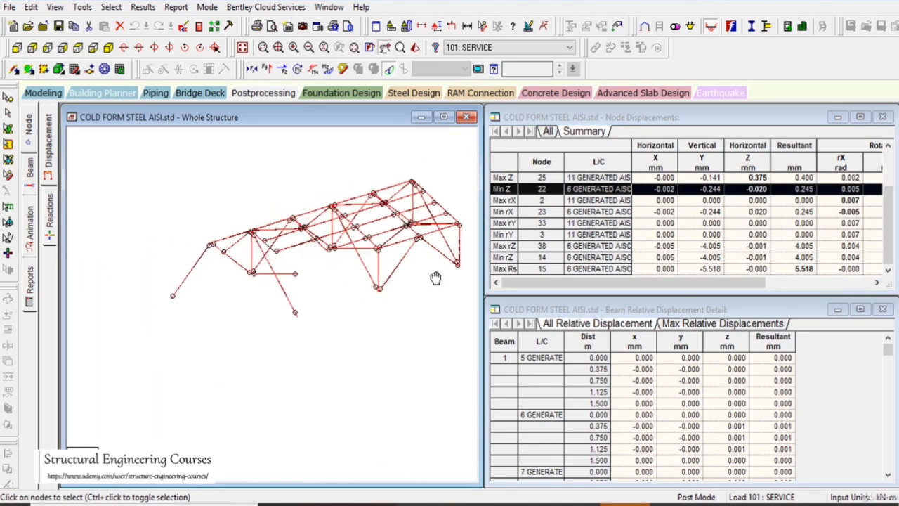
scroll(345, 276, up, 2)
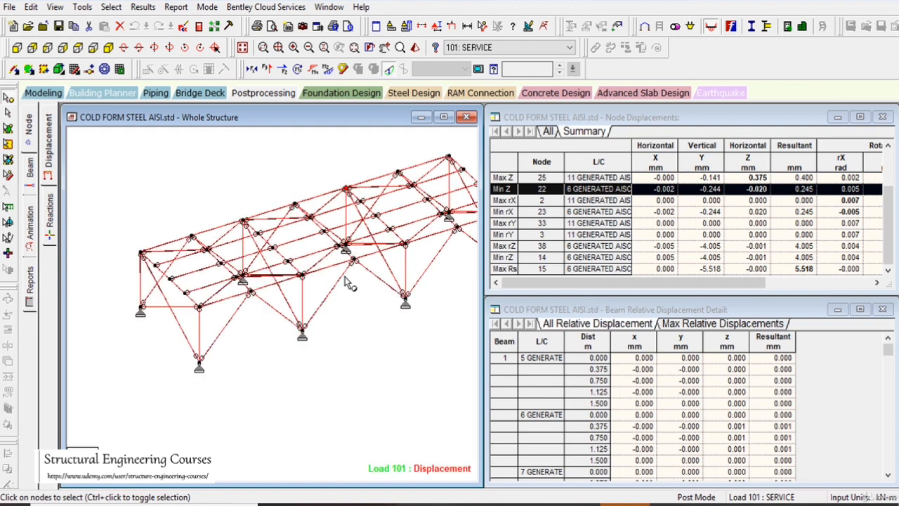
click(43, 94)
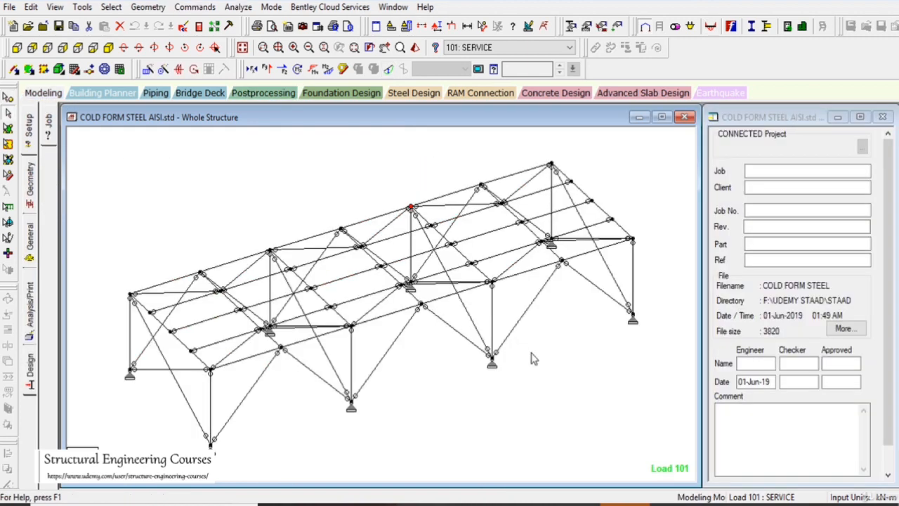